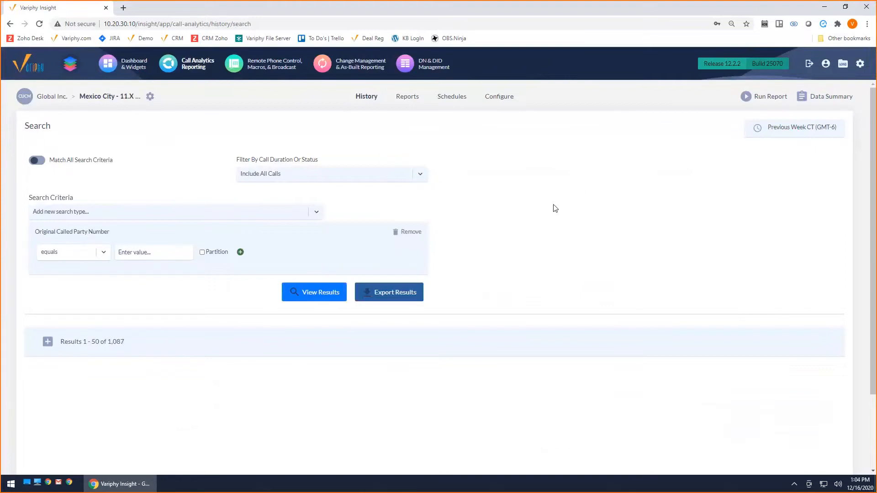
pyautogui.moveTo(60, 165); pyautogui.dragTo(134, 167)
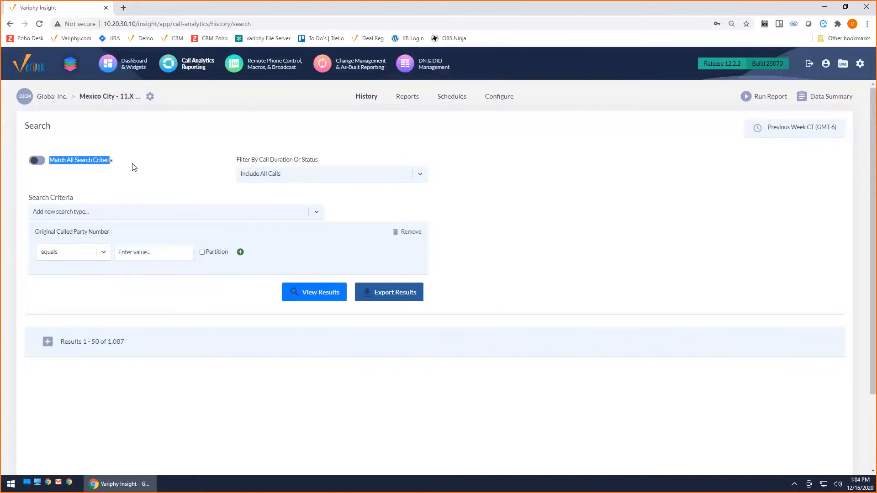
pyautogui.click(182, 153)
pyautogui.moveTo(52, 164); pyautogui.dragTo(123, 171)
pyautogui.click(146, 178)
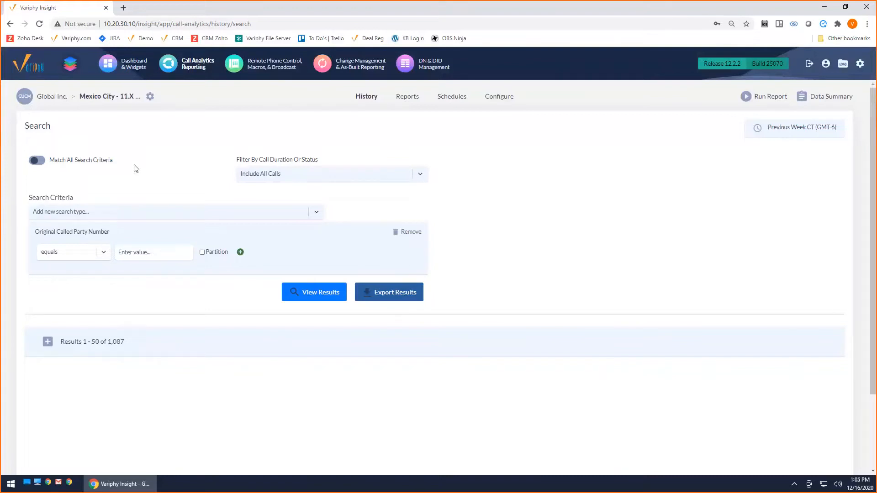
# Step: Replace the Original Called Party Number criterion with an Originating or Terminating Device Name criterion
pyautogui.click(396, 232)
pyautogui.click(285, 218)
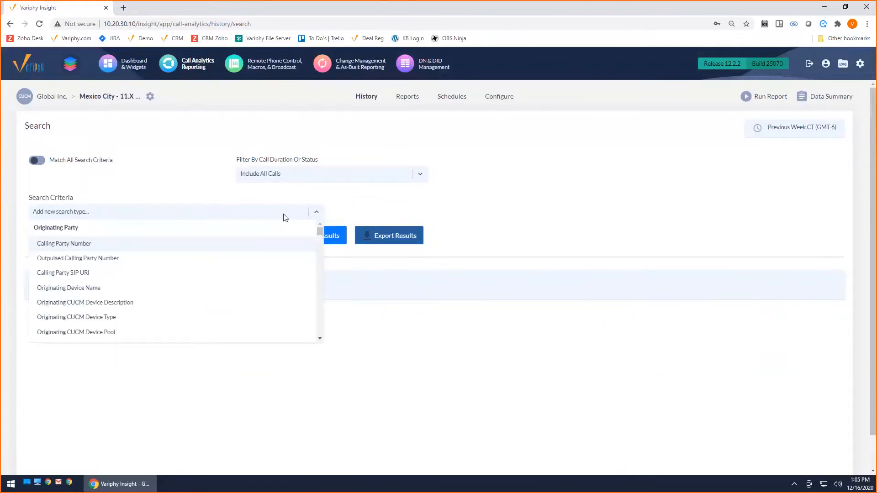
pyautogui.write('devi')
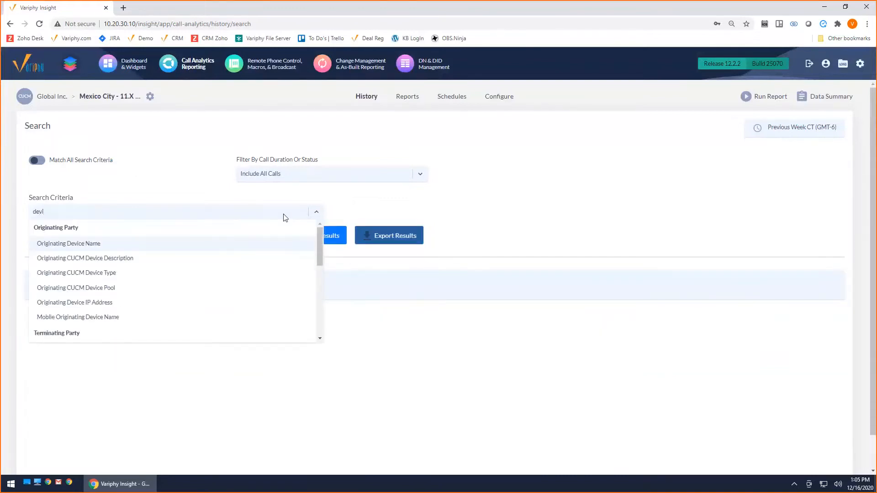
pyautogui.scroll(-8, 223, 281)
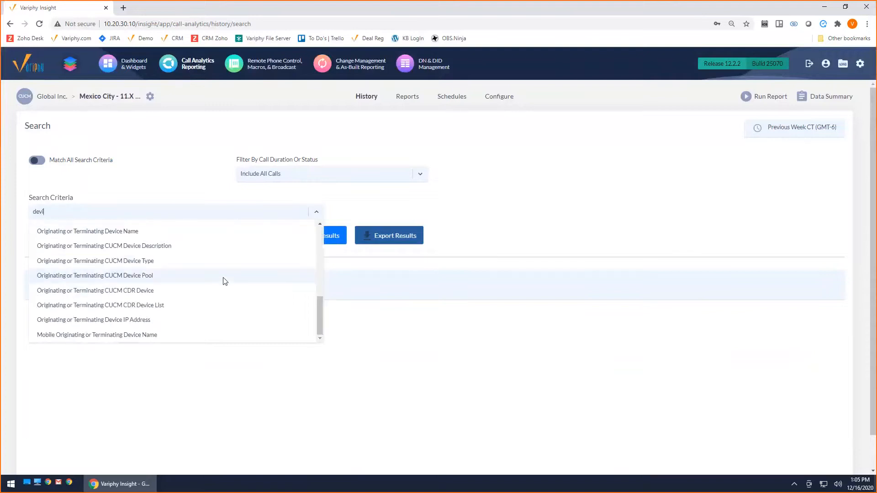
pyautogui.scroll(8, 224, 280)
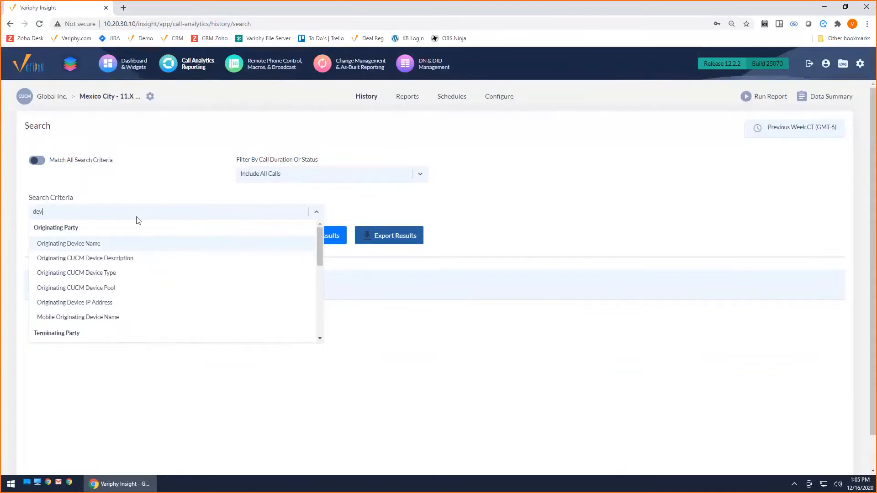
pyautogui.write('ce')
pyautogui.scroll(-2, 170, 263)
pyautogui.scroll(-3, 170, 263)
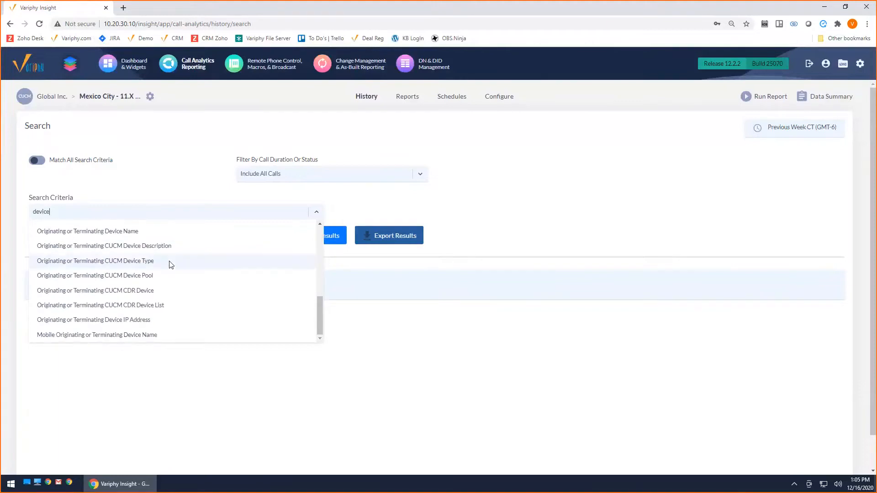
pyautogui.scroll(1, 87, 278)
pyautogui.click(86, 280)
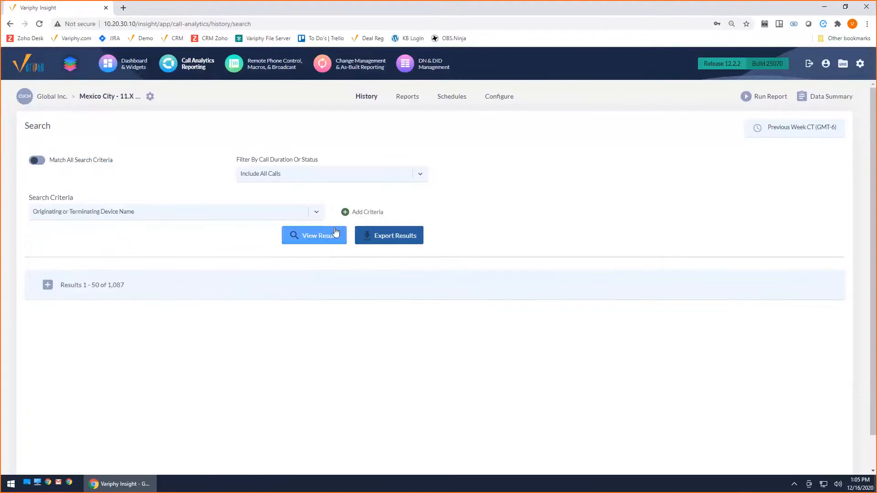
pyautogui.click(355, 213)
# Step: Set the Originating or Terminating Device Name value to SIP_Trunk_CUBE_Primary and run the call search
pyautogui.click(163, 252)
pyautogui.click(150, 269)
pyautogui.click(521, 238)
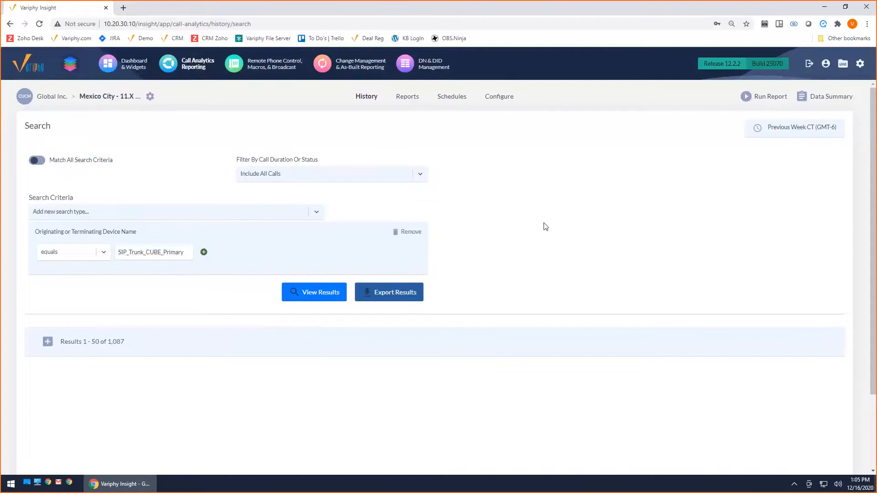
pyautogui.click(320, 291)
pyautogui.click(314, 296)
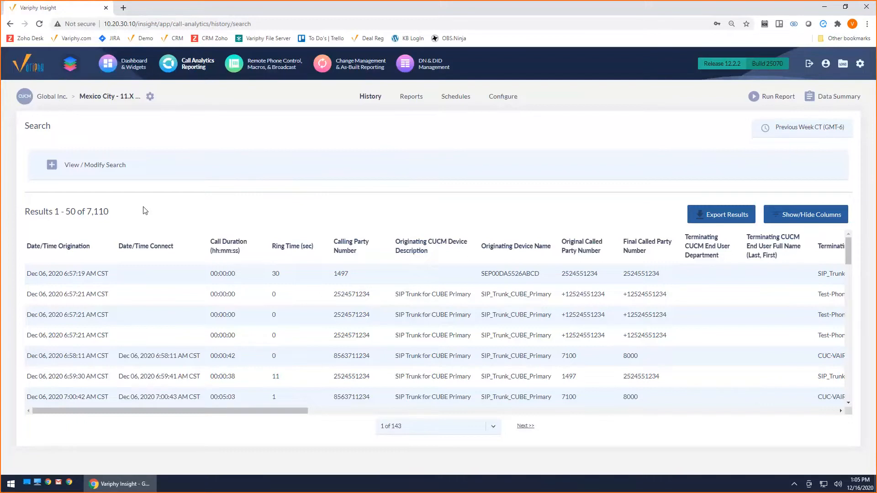
# Step: Reopen the search criteria and add an Originating Device Name criterion equal to SIP_Trunk_CUBE_Primary
pyautogui.click(51, 165)
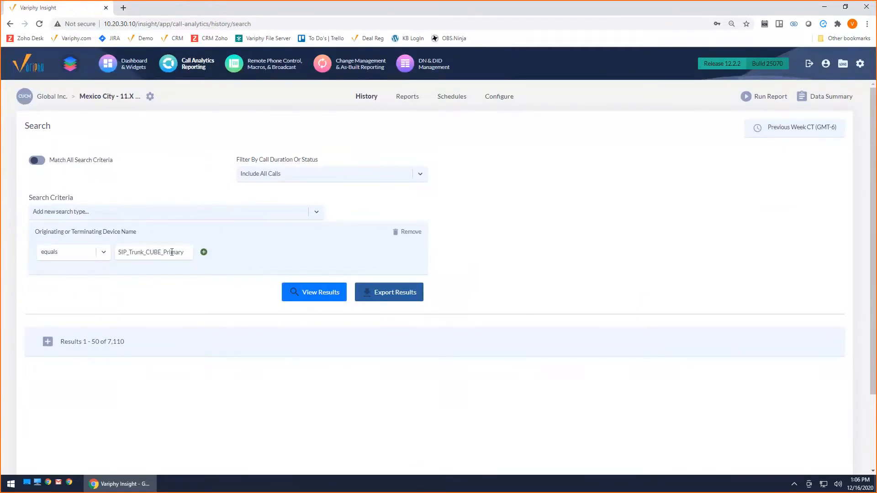
pyautogui.click(202, 215)
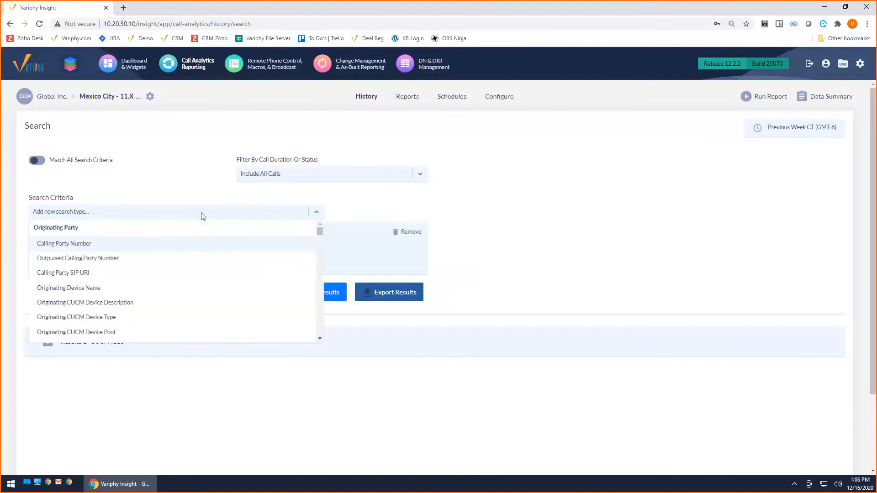
pyautogui.click(78, 288)
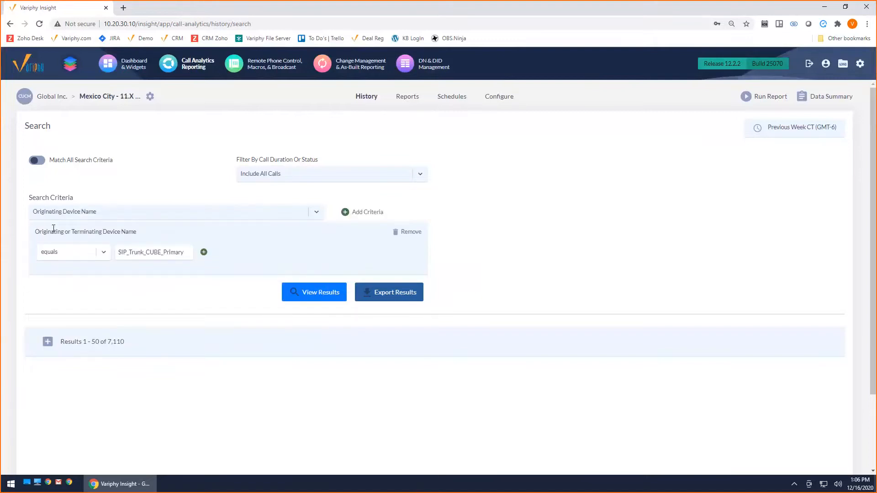
pyautogui.click(354, 212)
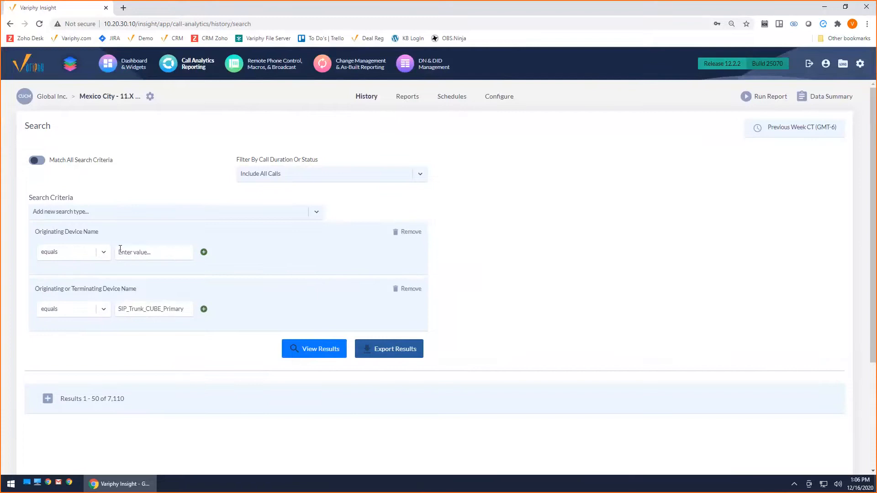
pyautogui.click(137, 253)
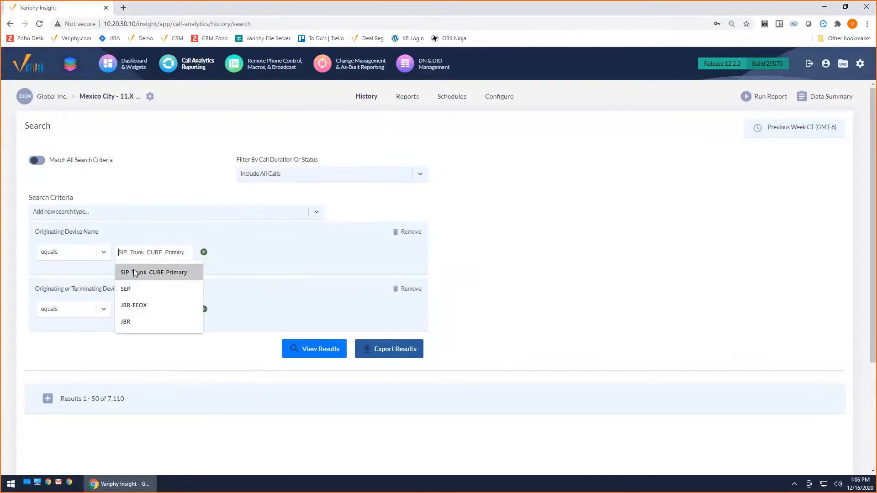
pyautogui.click(153, 272)
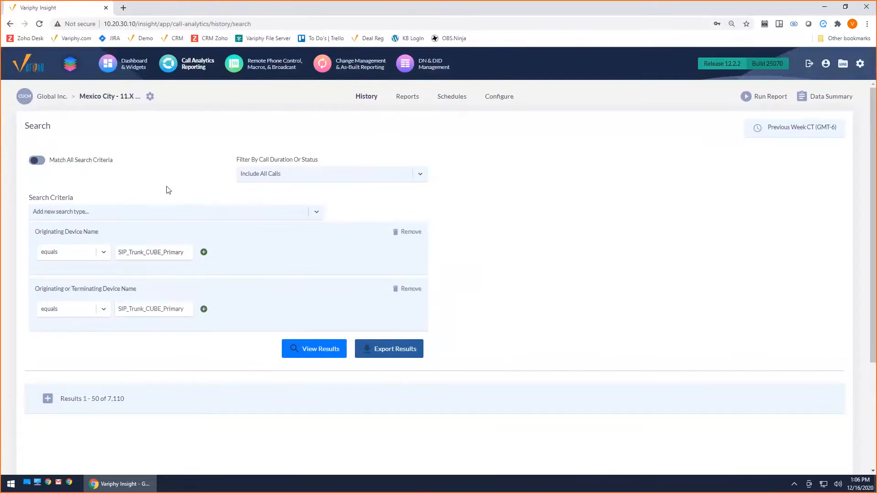
# Step: Check the match setting and both device name values, and run the search with the two criteria
pyautogui.moveTo(51, 163); pyautogui.dragTo(115, 164)
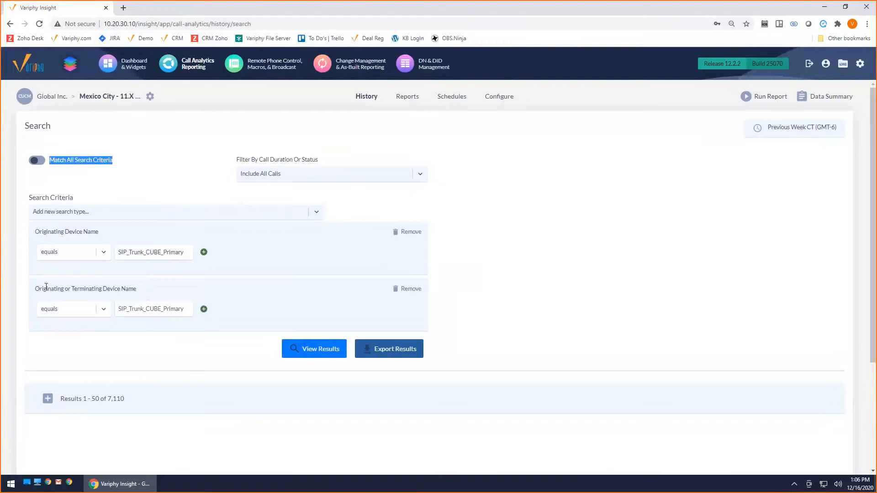
pyautogui.moveTo(118, 309); pyautogui.dragTo(184, 309)
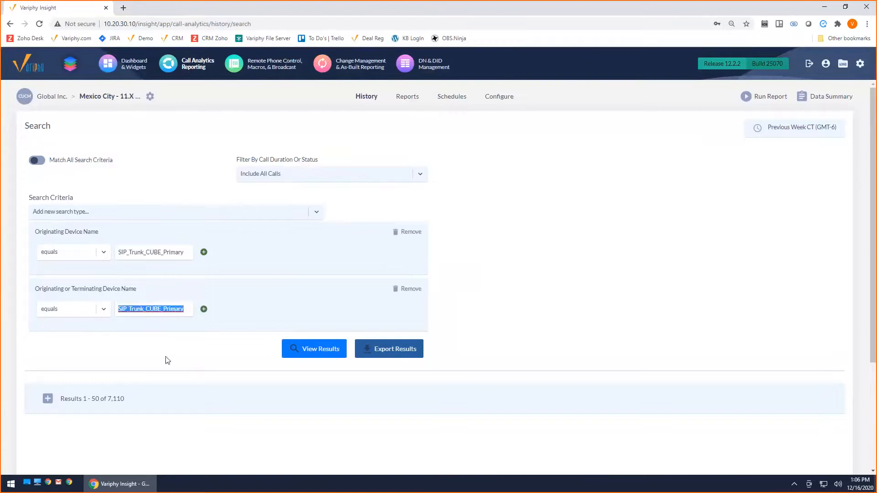
pyautogui.moveTo(118, 252); pyautogui.dragTo(189, 253)
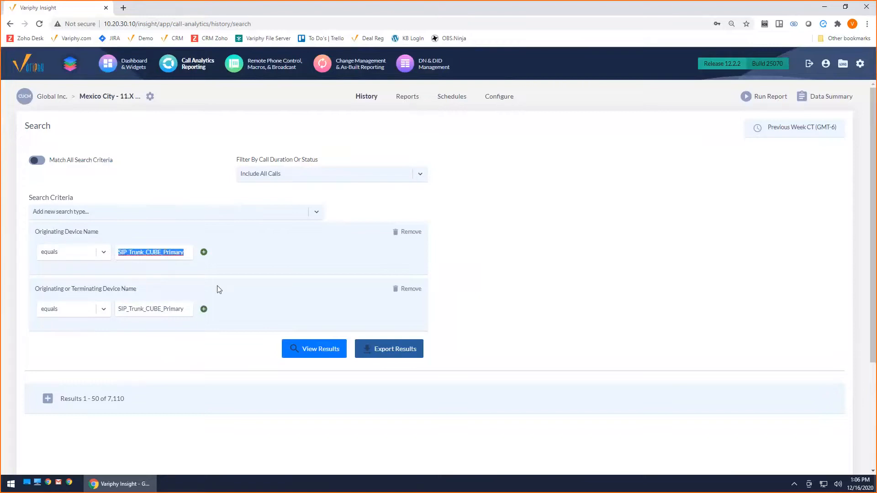
pyautogui.click(303, 349)
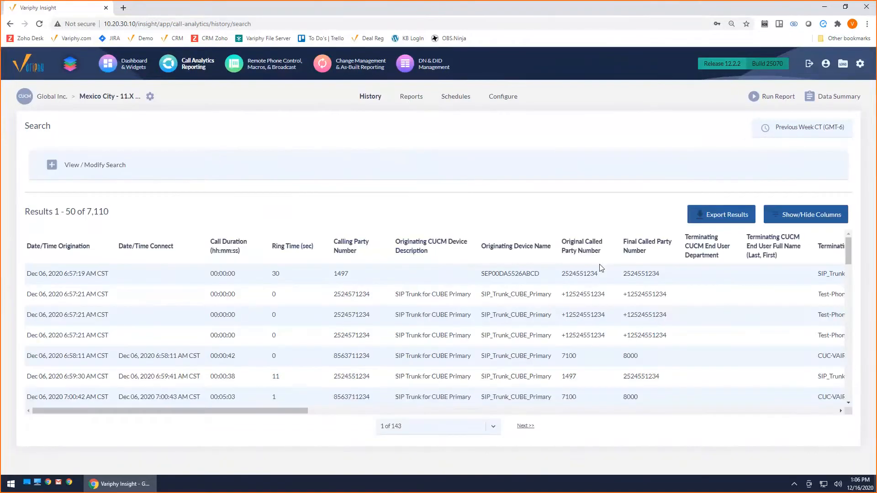
# Step: Start a call history export and add Abandoned Call Count to the selected search set summary data types
pyautogui.click(721, 216)
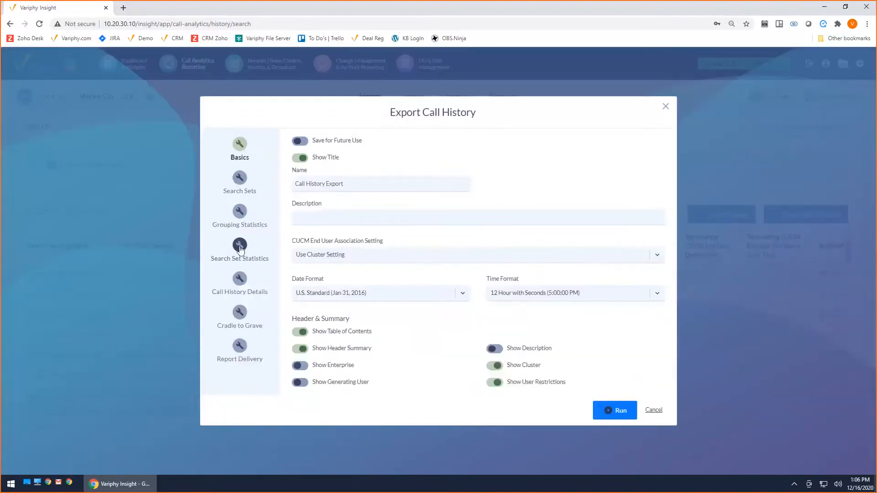
pyautogui.click(240, 247)
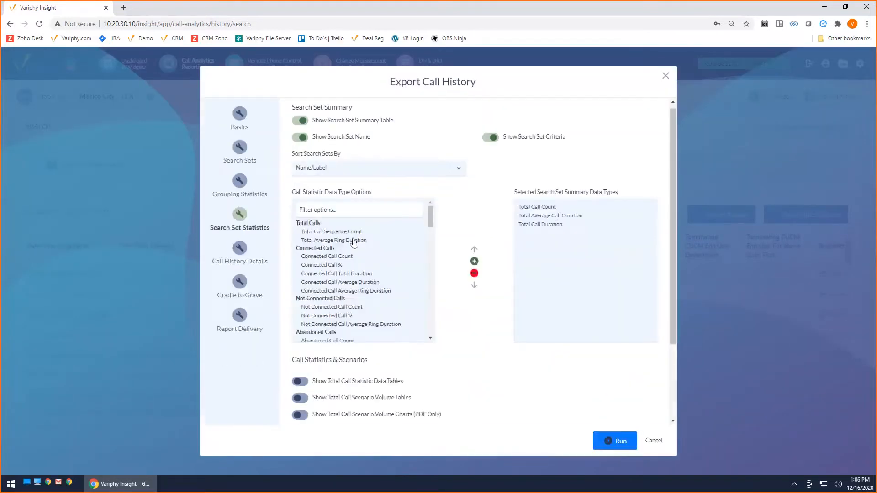
pyautogui.click(537, 210)
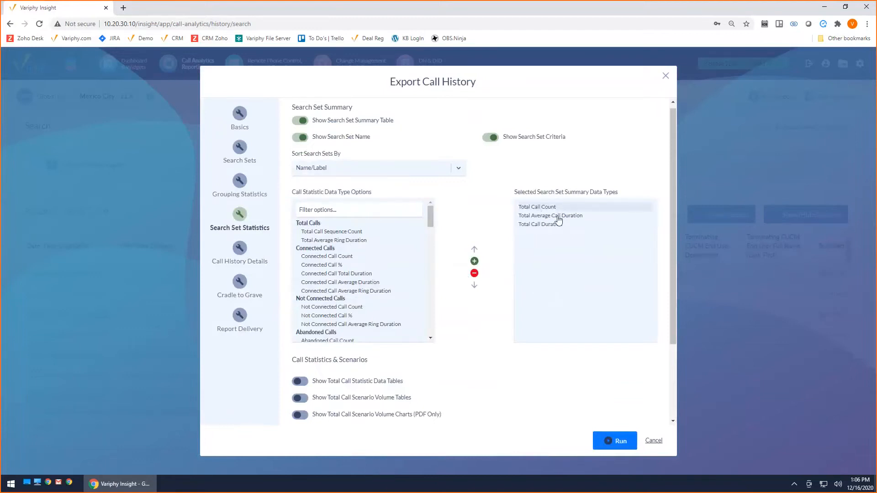
pyautogui.click(536, 226)
pyautogui.scroll(-3, 375, 274)
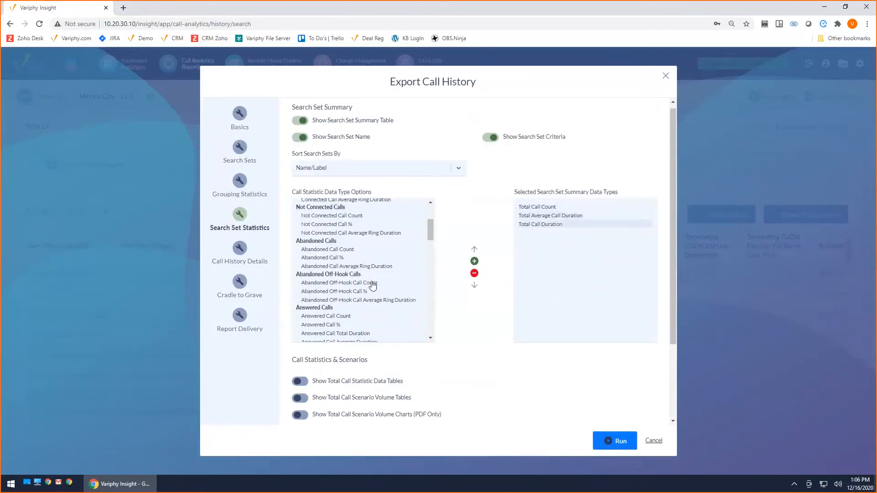
pyautogui.click(345, 250)
pyautogui.click(474, 262)
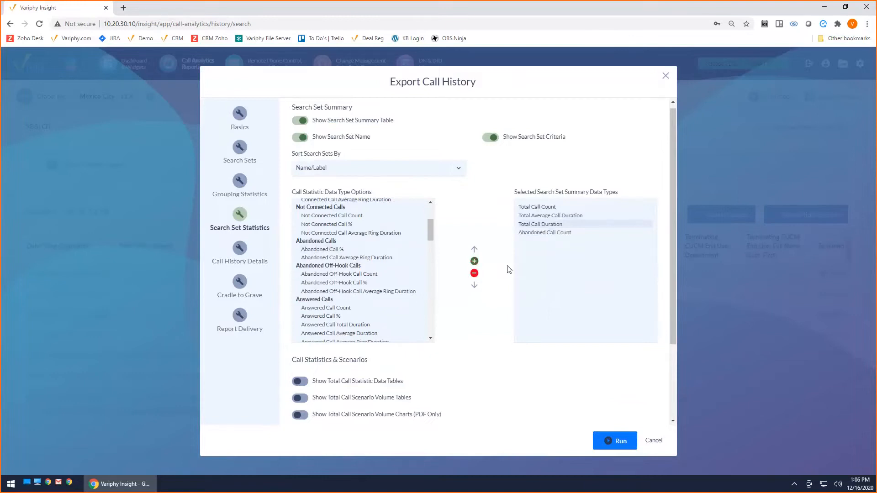
pyautogui.scroll(-1, 383, 305)
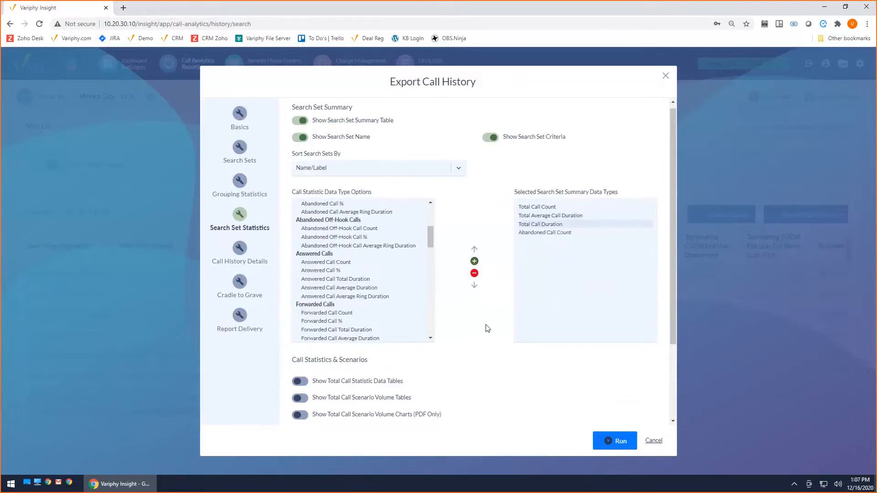
# Step: Set the export's file output format to HTML, run it and open the downloaded report
pyautogui.click(246, 331)
pyautogui.click(417, 207)
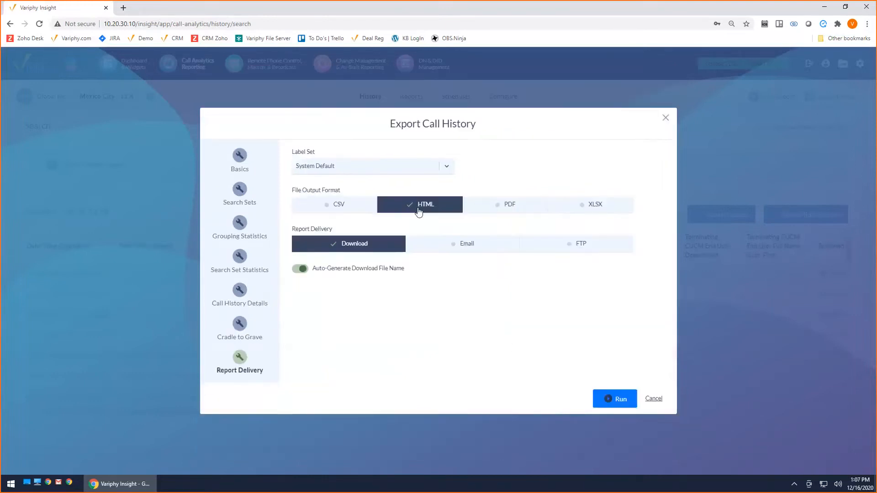
pyautogui.click(603, 387)
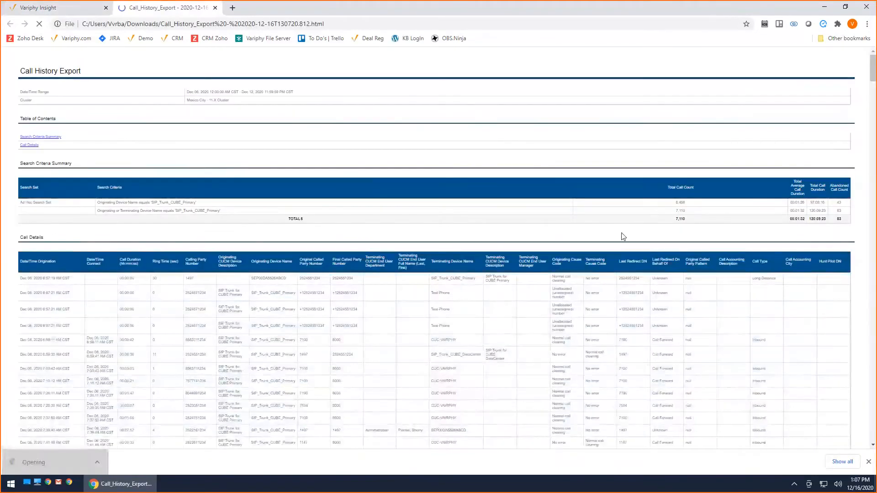
# Step: Enlarge the exported report to 125% and compare the total call counts of both criteria in the Search Criteria Summary
pyautogui.hotkey('ctrl', '+')
pyautogui.hotkey('ctrl', '+')
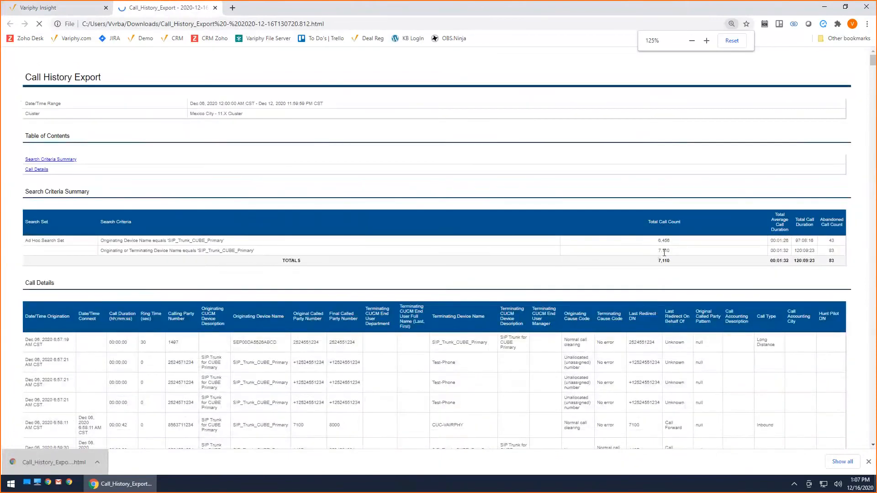
pyautogui.doubleClick(663, 250)
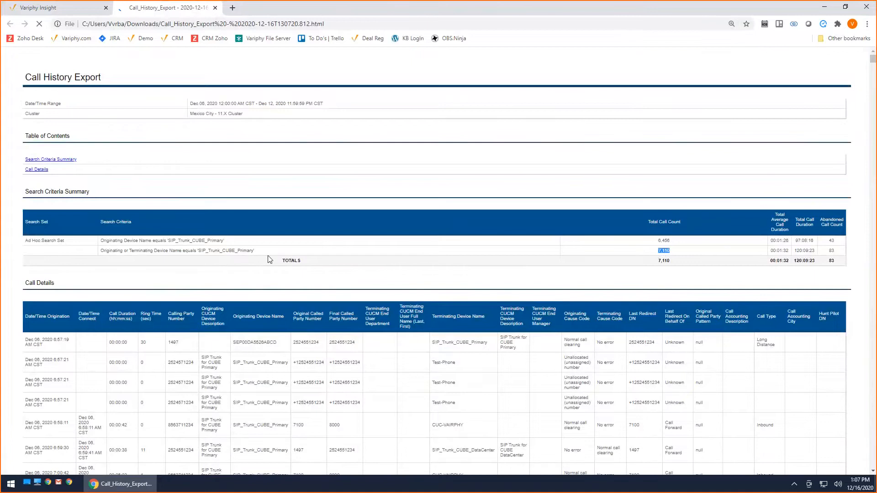
pyautogui.click(675, 245)
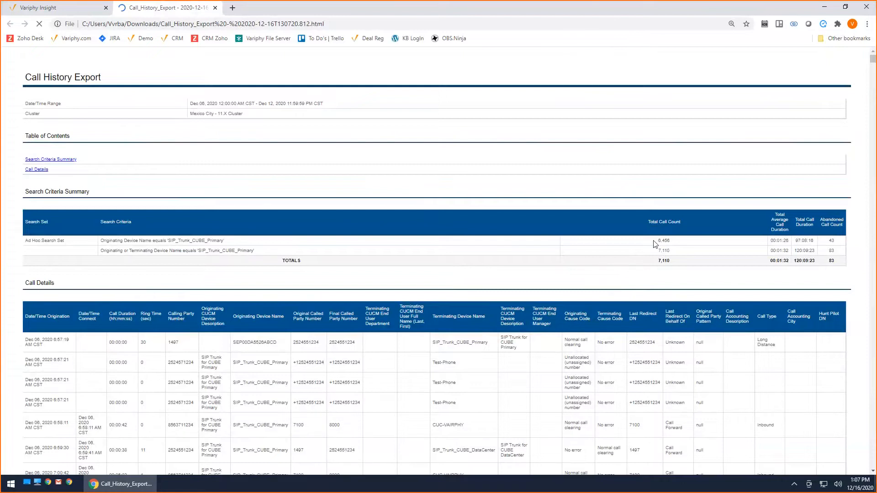
pyautogui.doubleClick(658, 241)
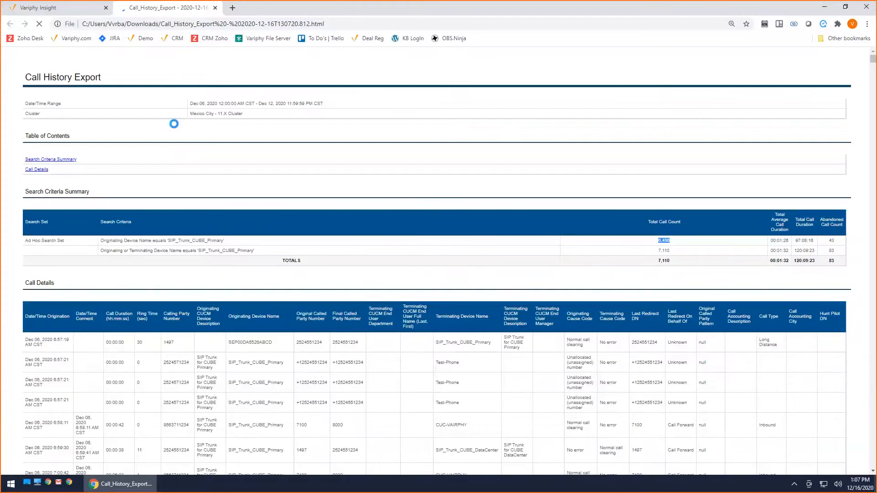
# Step: Close the exported report and reopen the call history search criteria for modification
pyautogui.click(215, 8)
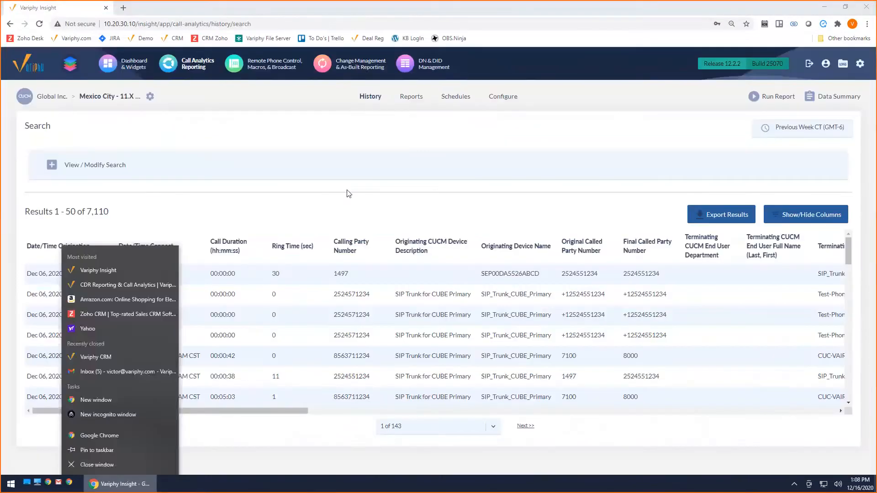
pyautogui.click(346, 190)
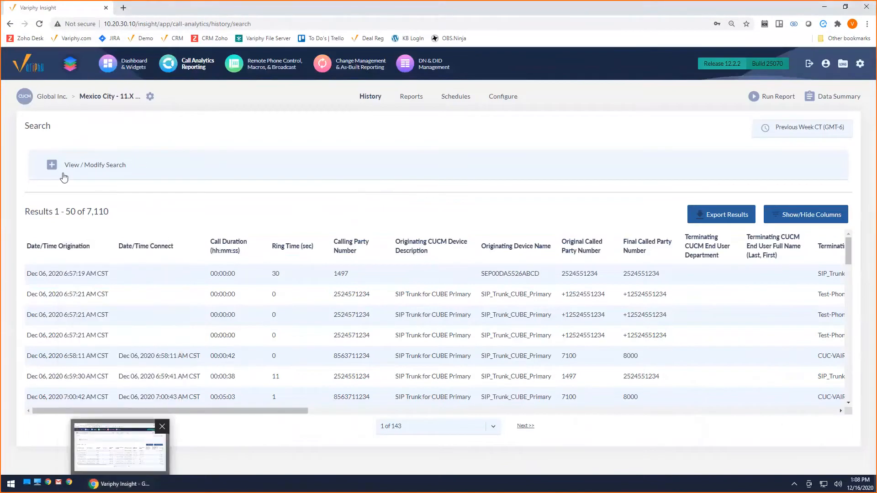
pyautogui.click(52, 165)
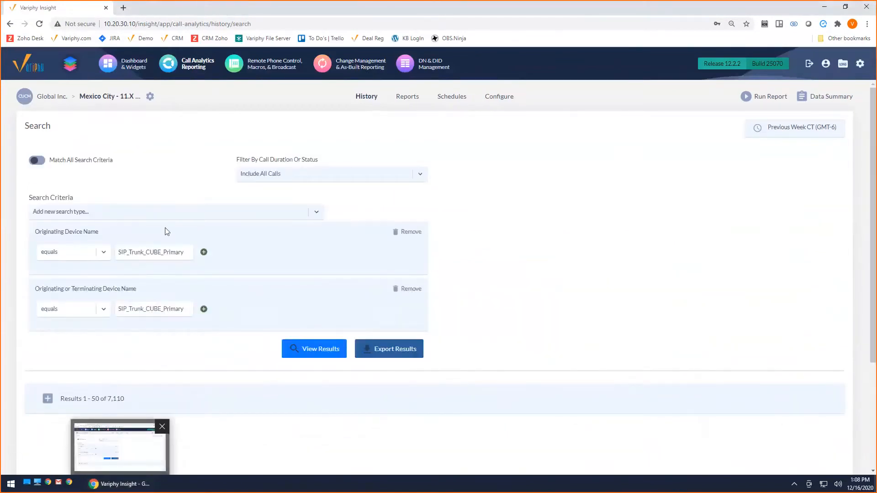
# Step: Add a Terminating Device Name search criterion that equals SIP_Trunk_CUBE_Primary
pyautogui.click(174, 214)
pyautogui.write('devic')
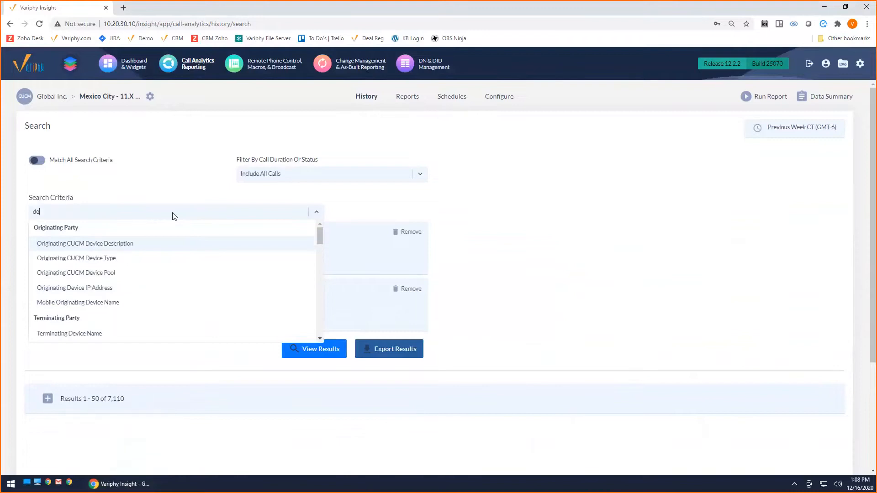
pyautogui.click(100, 332)
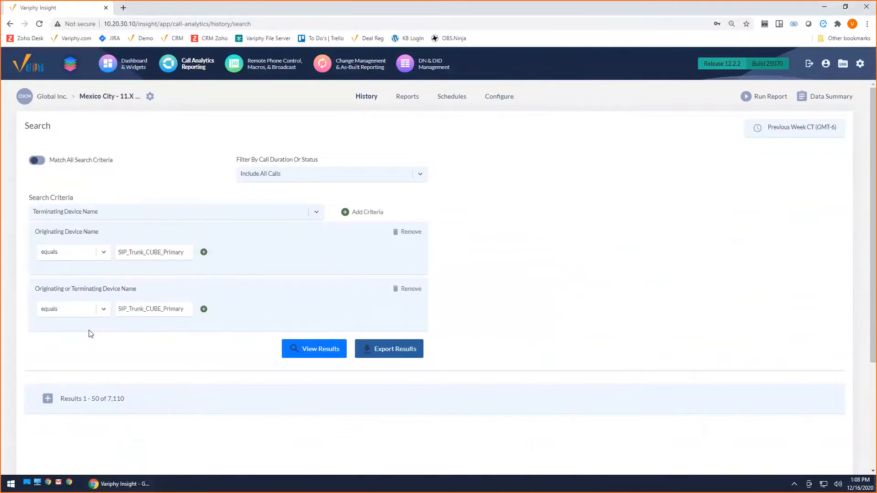
pyautogui.click(346, 212)
pyautogui.click(168, 250)
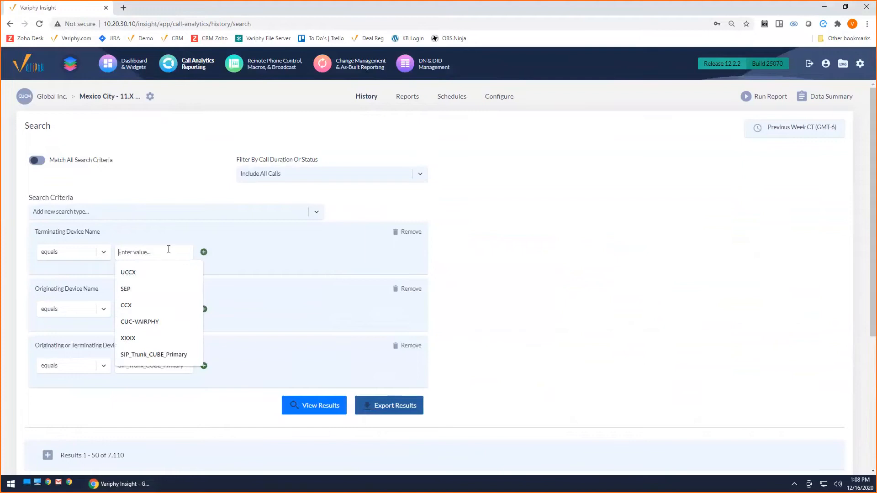
pyautogui.click(150, 350)
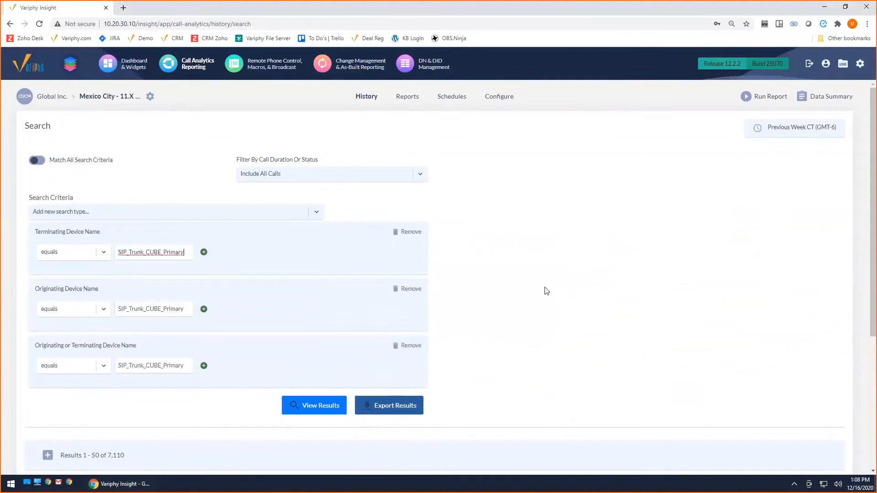
pyautogui.click(536, 322)
# Step: Check the trunk name in all three device name criteria and view the search results
pyautogui.moveTo(184, 365); pyautogui.dragTo(117, 366)
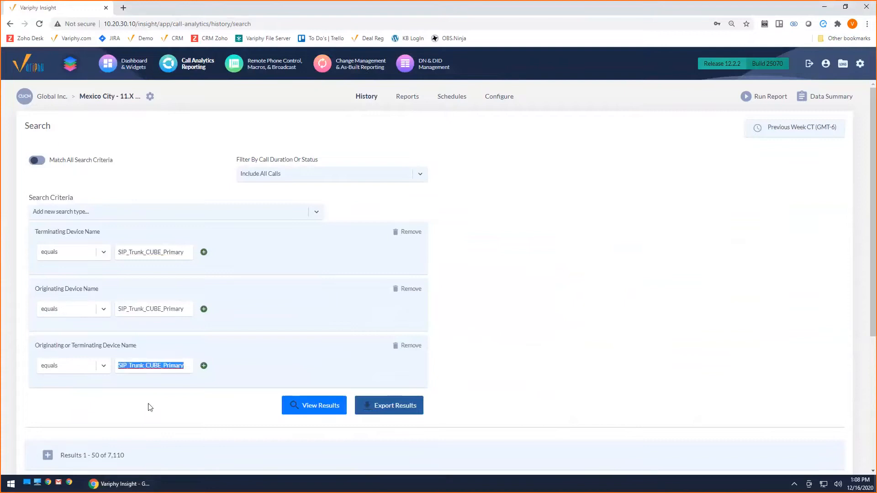
pyautogui.moveTo(117, 309); pyautogui.dragTo(177, 312)
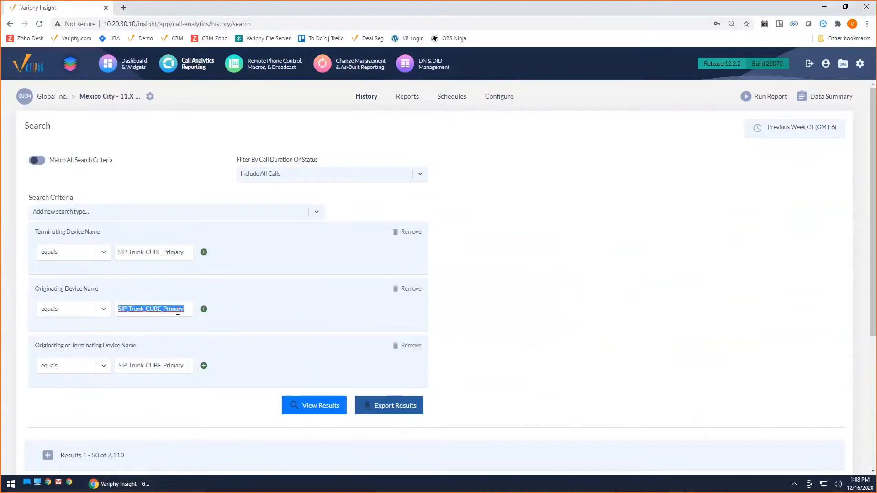
pyautogui.moveTo(180, 254); pyautogui.dragTo(118, 254)
pyautogui.click(575, 257)
pyautogui.click(309, 408)
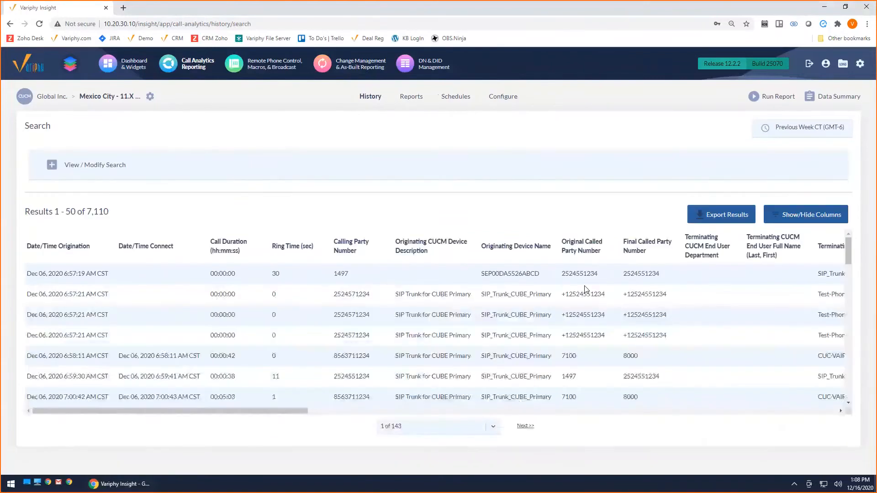
# Step: Export the call history results after reviewing the call history details and report delivery settings, and open the downloaded report
pyautogui.click(720, 222)
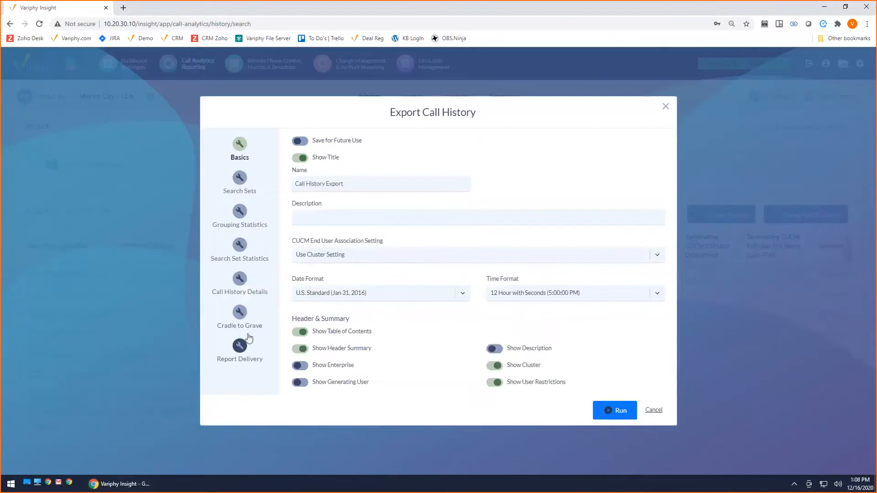
pyautogui.click(240, 279)
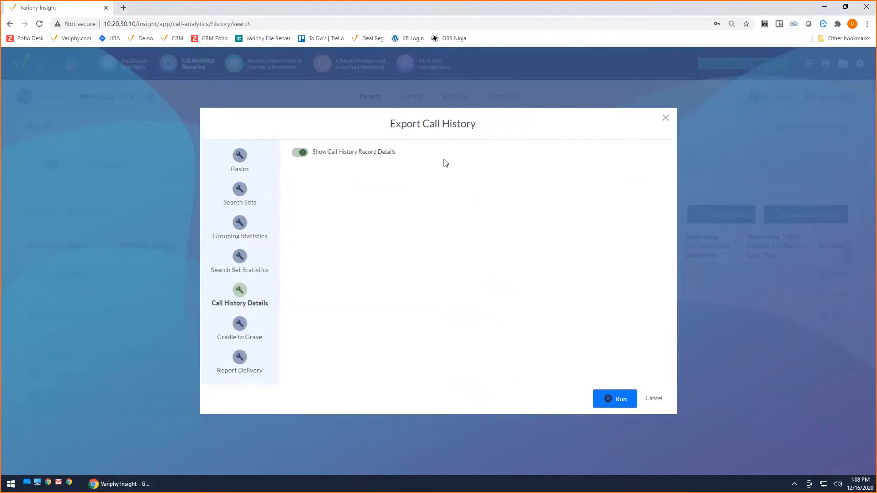
pyautogui.click(240, 358)
pyautogui.click(615, 399)
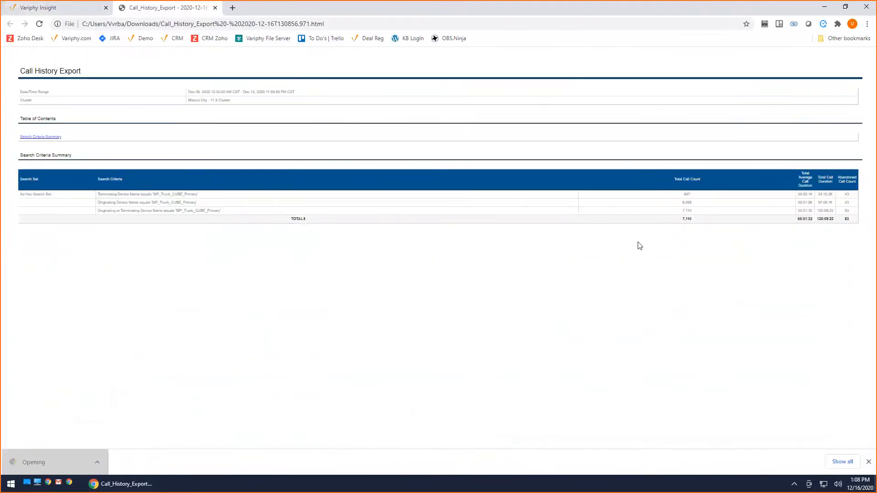
# Step: Compare the total call counts of the combined, originating and terminating device name criteria in the exported report
pyautogui.moveTo(691, 210); pyautogui.dragTo(677, 214)
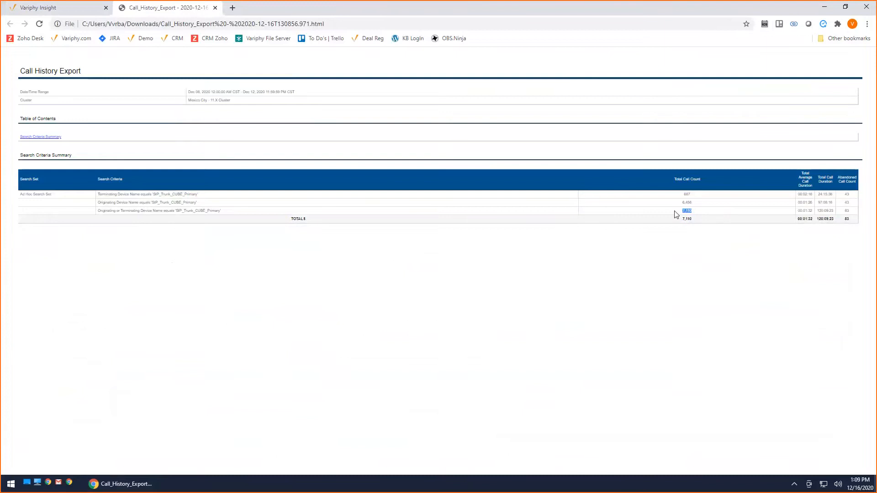
pyautogui.click(673, 203)
pyautogui.moveTo(682, 203); pyautogui.dragTo(699, 206)
pyautogui.click(696, 194)
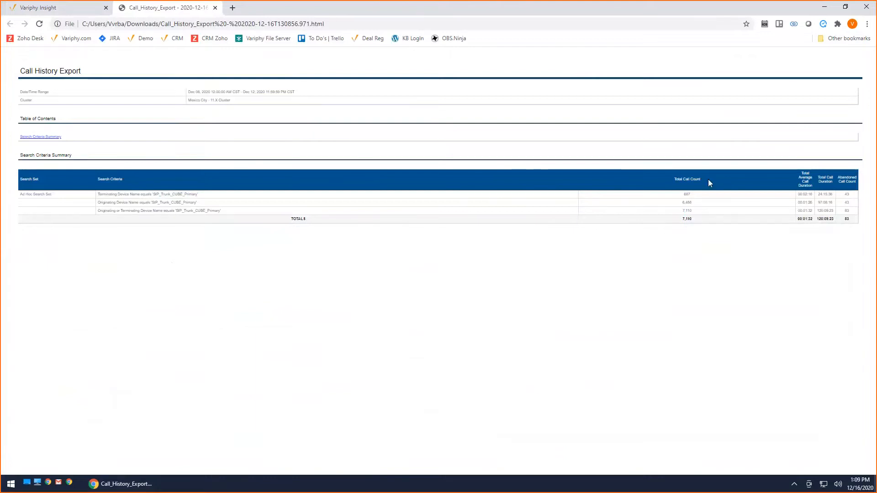
pyautogui.doubleClick(687, 194)
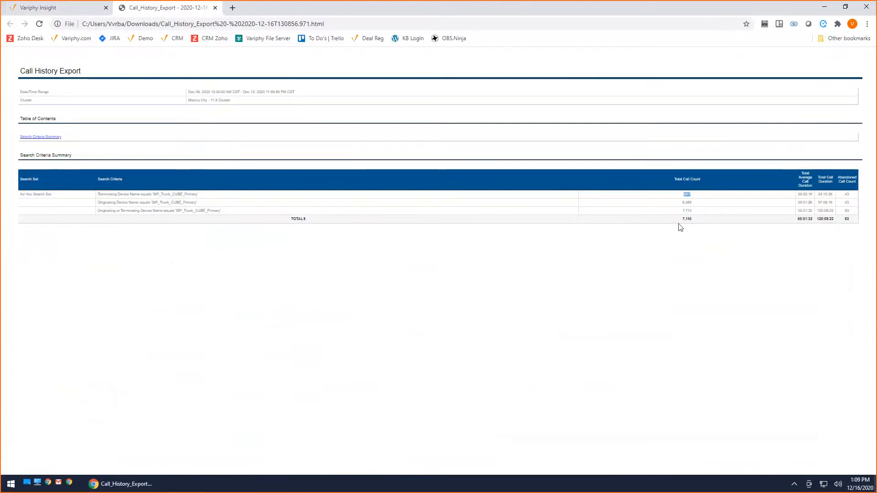
# Step: Return to the call history search, turn on Match All Search Criteria and view the results
pyautogui.click(96, 13)
pyautogui.click(98, 175)
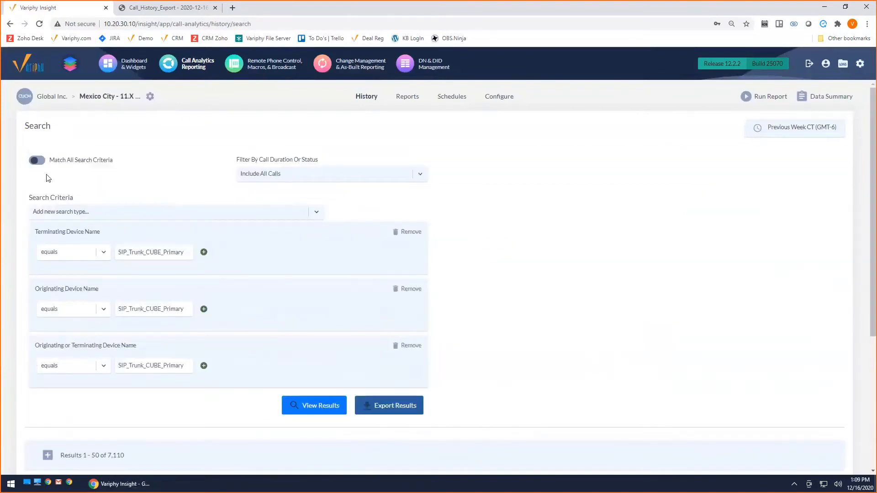
pyautogui.click(82, 161)
pyautogui.click(299, 400)
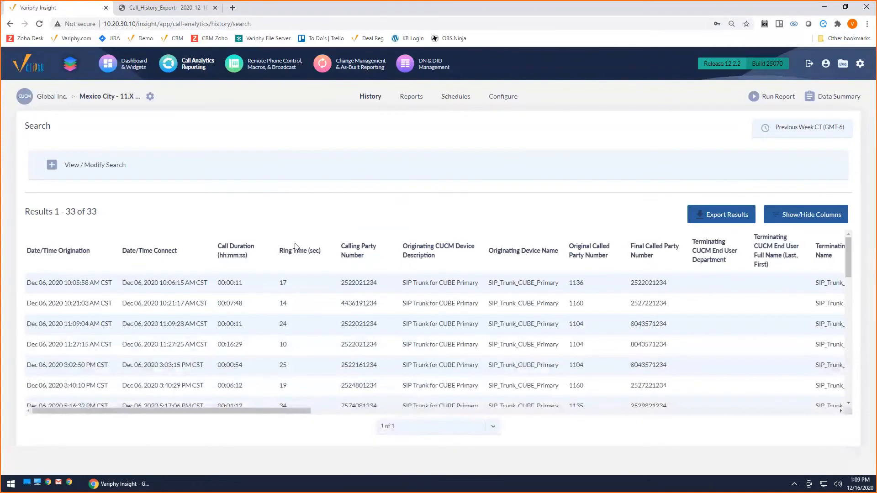
pyautogui.doubleClick(91, 211)
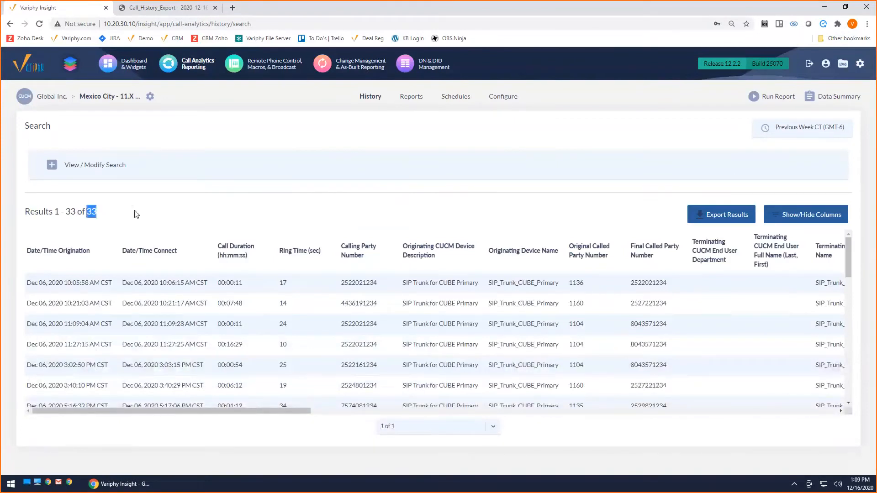
# Step: Export the match-all results, open the downloaded report and examine its search criteria listing
pyautogui.click(720, 217)
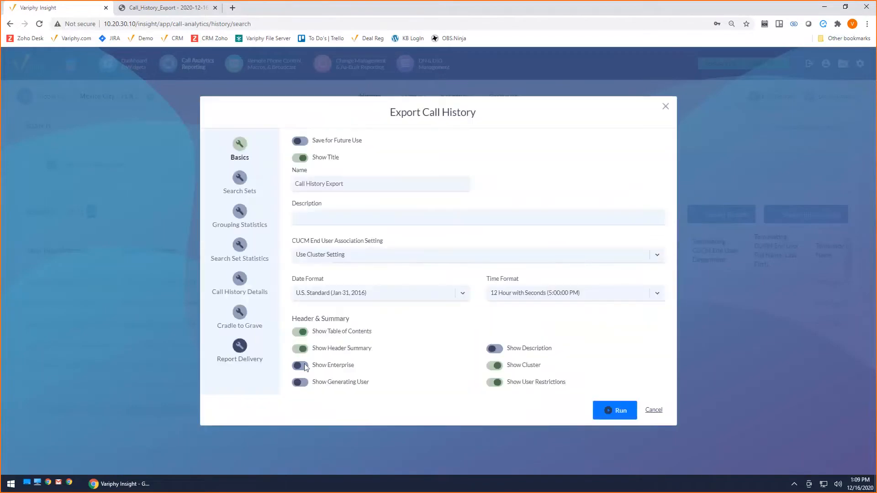
pyautogui.click(620, 410)
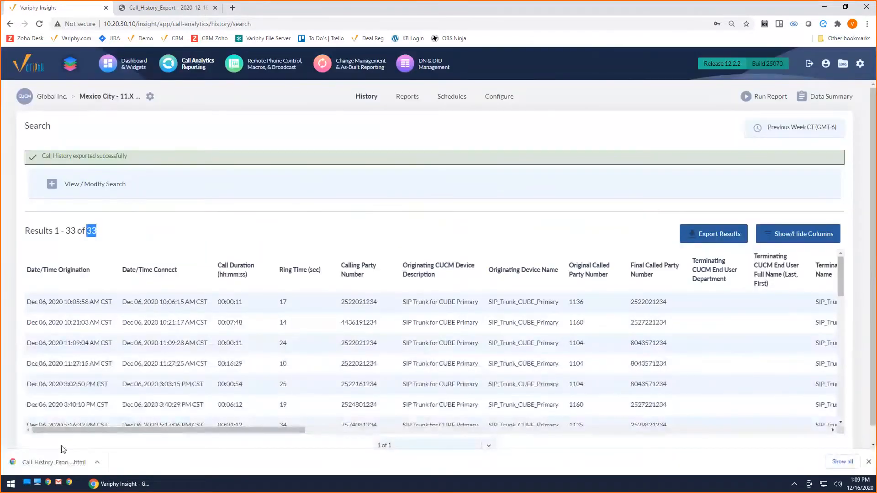
pyautogui.click(46, 463)
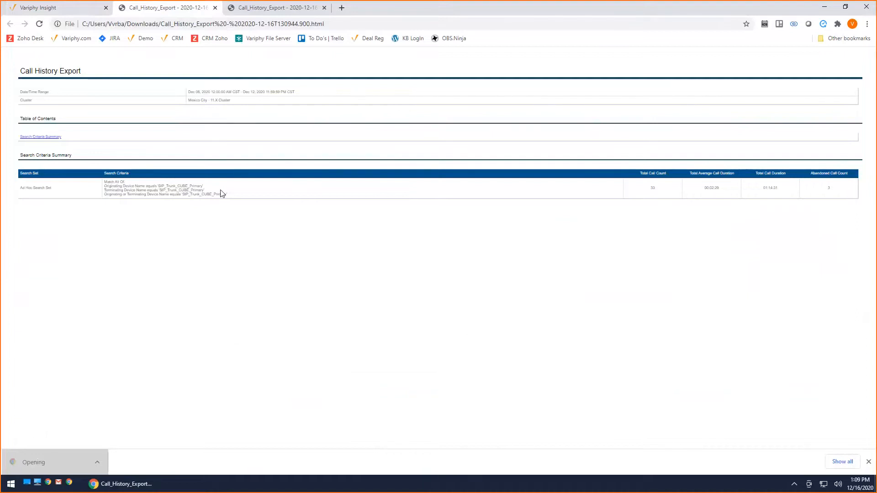
pyautogui.moveTo(204, 190); pyautogui.dragTo(102, 185)
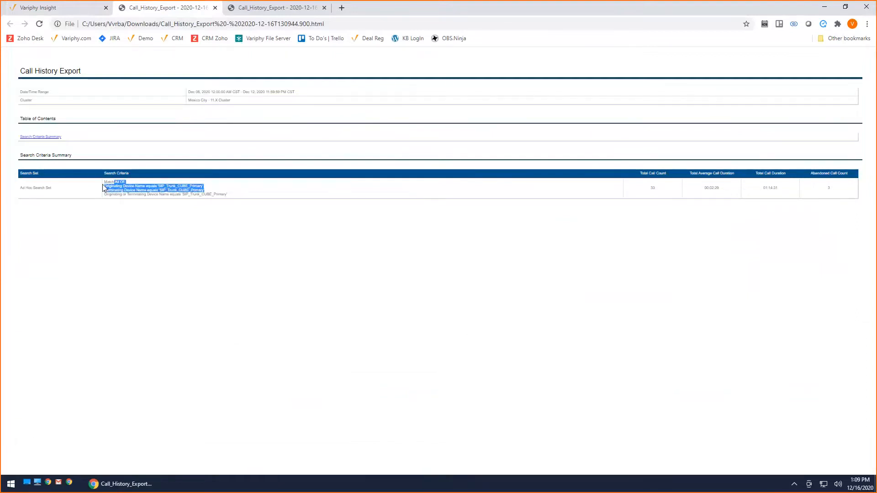
pyautogui.click(230, 190)
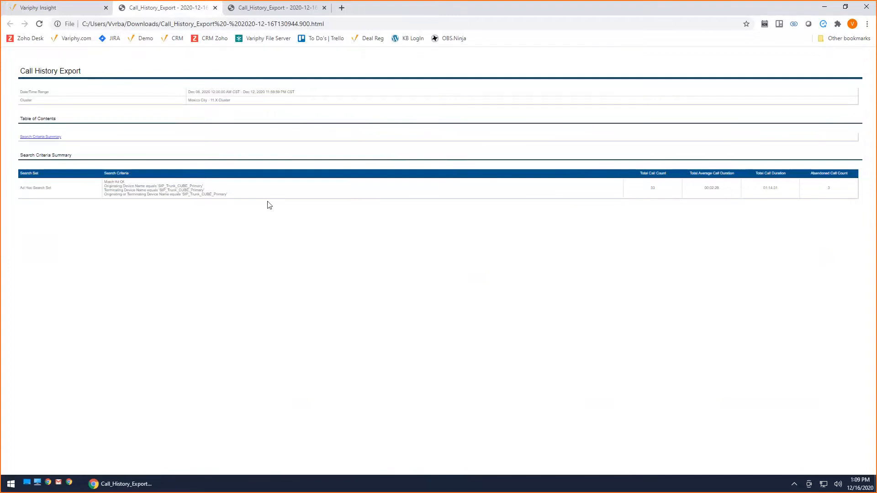
# Step: Return to the call history search, reopen its criteria and remove all three device name criteria
pyautogui.click(82, 7)
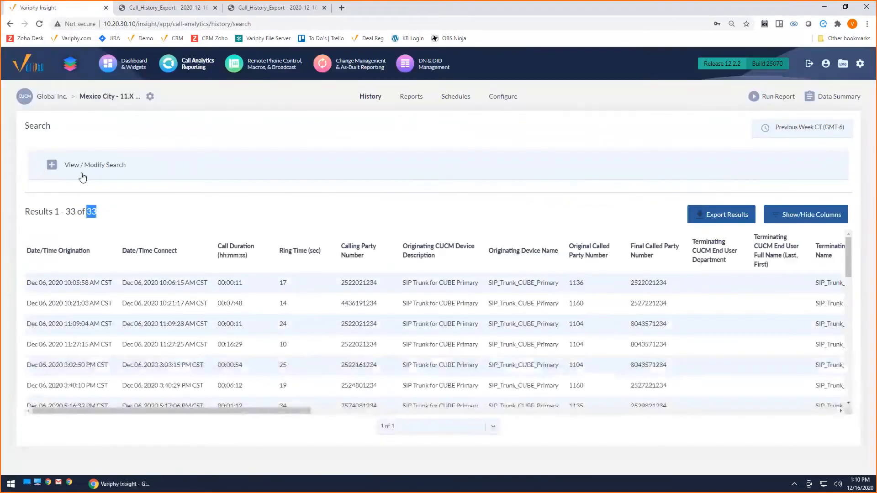
pyautogui.click(52, 167)
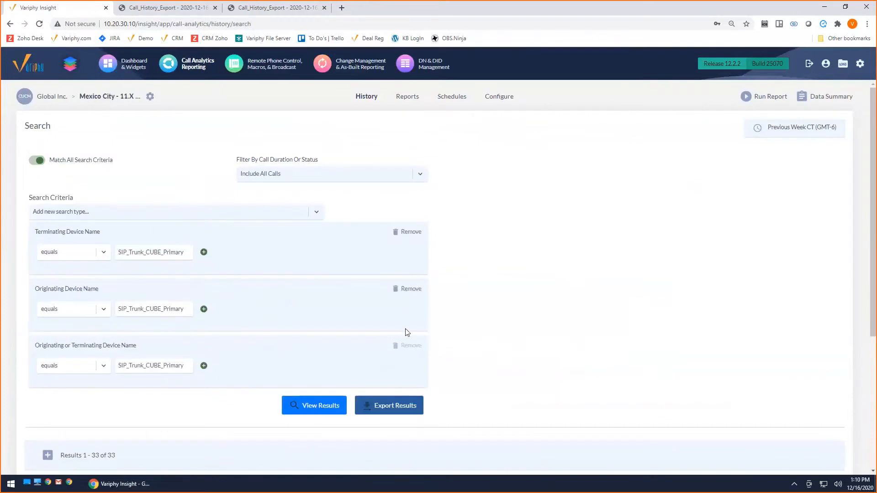
pyautogui.click(405, 288)
pyautogui.click(409, 232)
# Step: Add an Originating, Dialed or Terminating CUCM Department criterion set to Maintenance
pyautogui.click(232, 217)
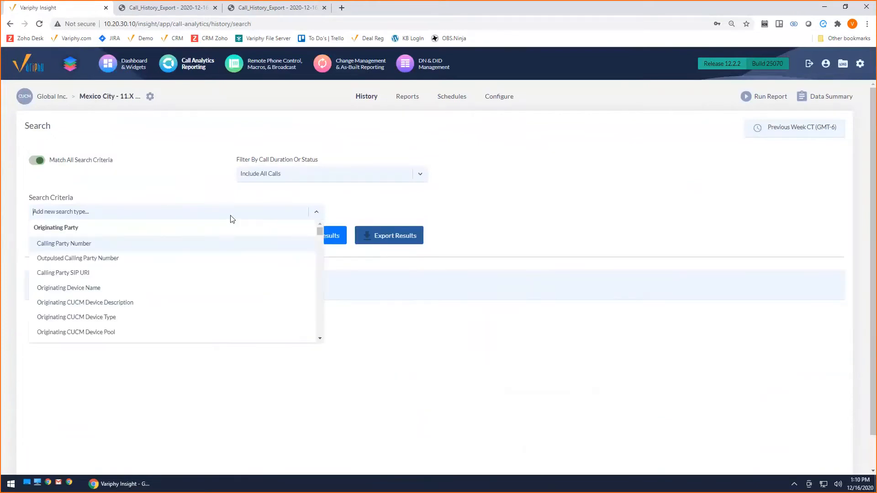
pyautogui.write('de')
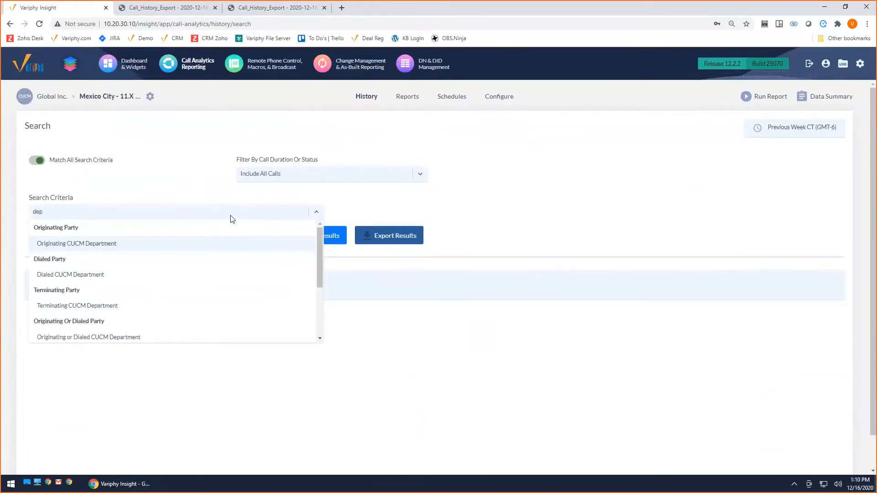
pyautogui.write('p')
pyautogui.scroll(-3, 195, 323)
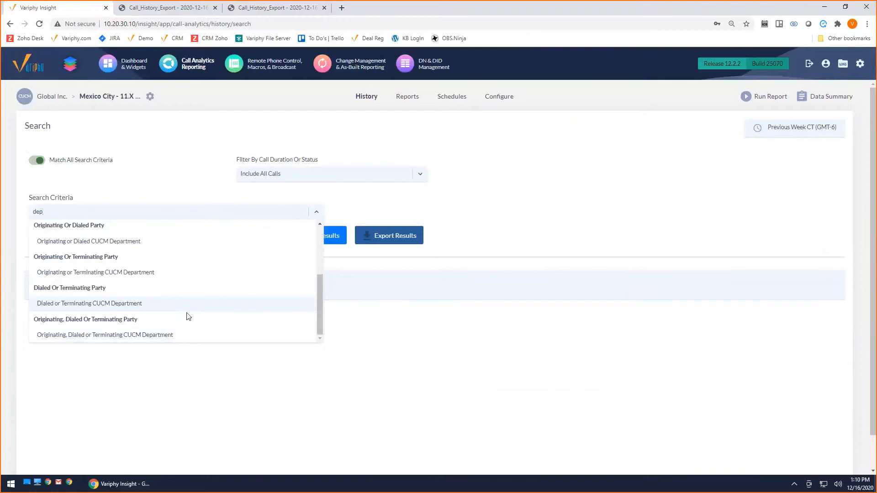
pyautogui.click(192, 335)
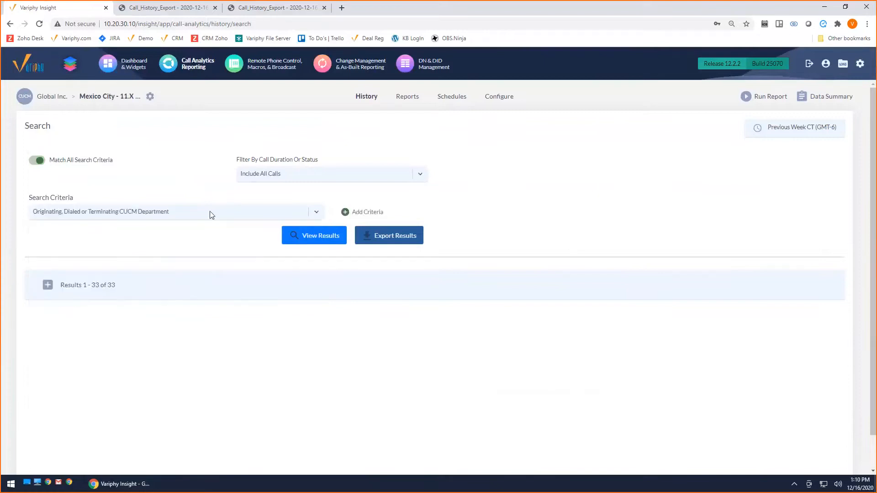
pyautogui.click(345, 212)
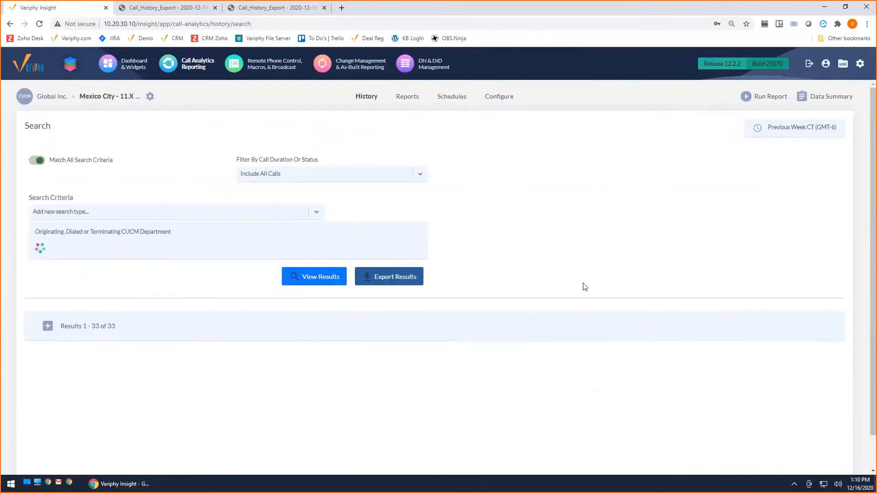
pyautogui.click(187, 250)
pyautogui.write('main')
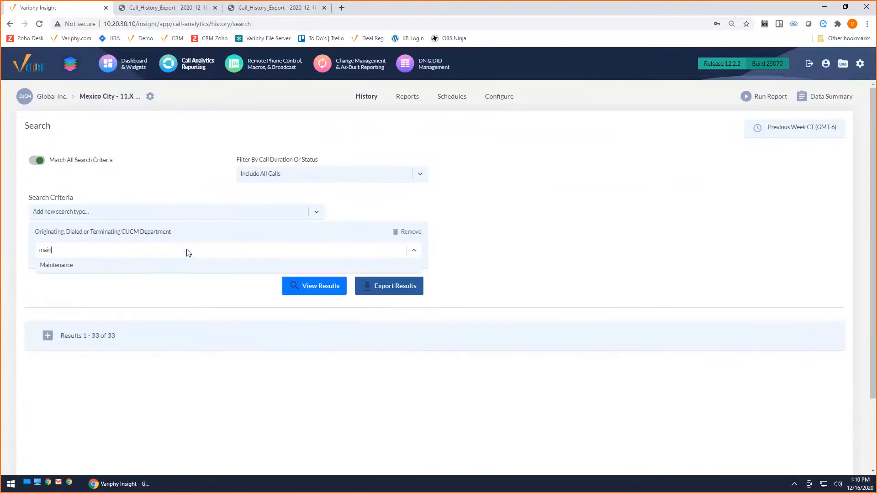
pyautogui.click(199, 265)
pyautogui.click(611, 244)
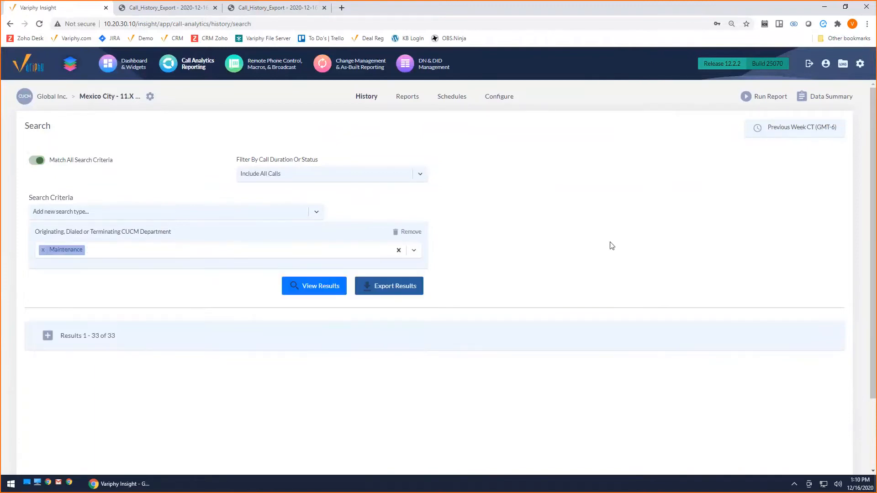
# Step: Turn off Match All Search Criteria, view the Maintenance department results and check the result count
pyautogui.click(97, 161)
pyautogui.click(310, 286)
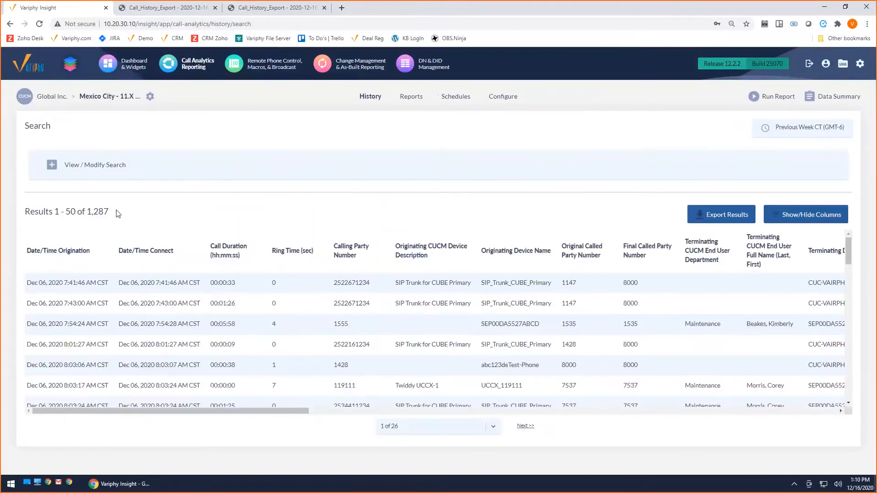
pyautogui.moveTo(118, 212); pyautogui.dragTo(86, 211)
# Step: Reopen the search criteria and add a Calling Party or Final Called Party Number criterion that equals the four-digit extension
pyautogui.click(49, 172)
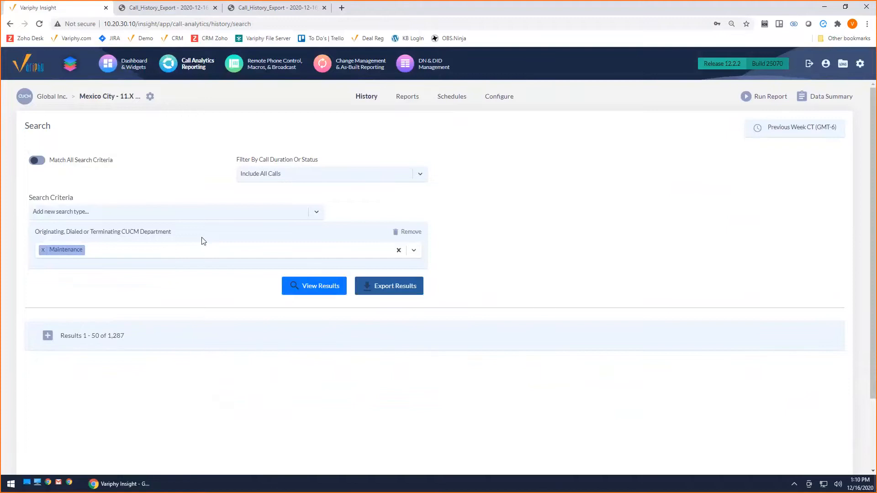
pyautogui.click(215, 216)
pyautogui.write('number')
pyautogui.scroll(-8, 208, 278)
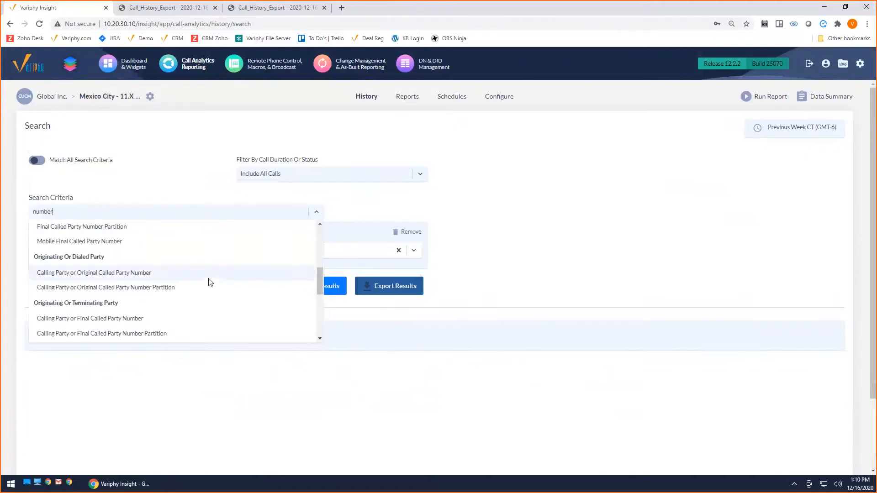
pyautogui.scroll(-2, 182, 279)
pyautogui.click(117, 274)
pyautogui.click(366, 214)
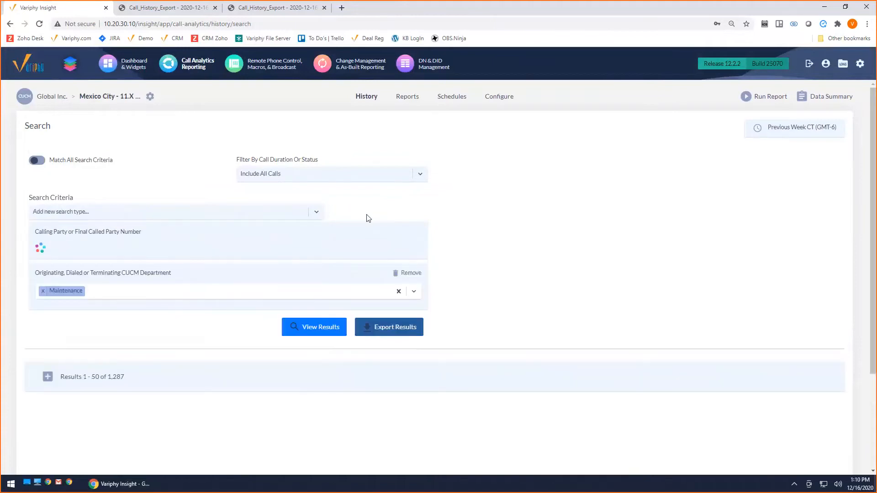
pyautogui.click(133, 258)
pyautogui.click(137, 272)
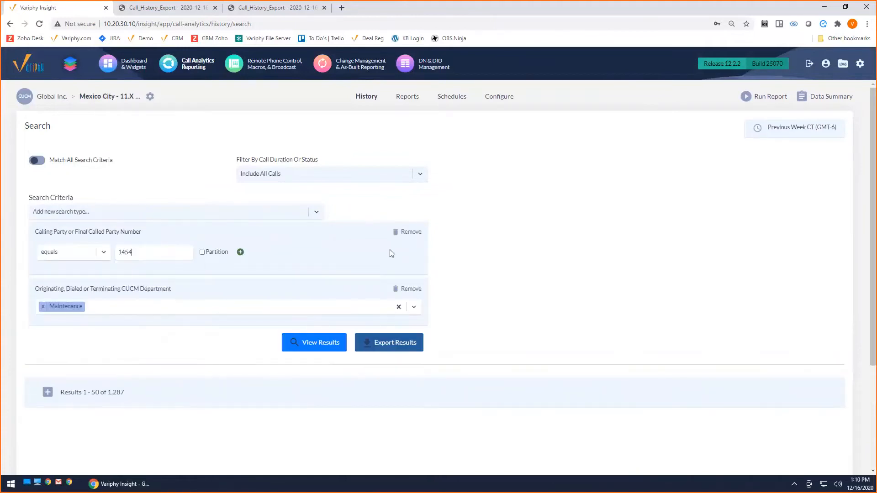
# Step: Add a second four-digit extension to the Calling Party or Final Called Party Number criterion and view the results with Match All off
pyautogui.click(240, 253)
pyautogui.click(146, 278)
pyautogui.click(145, 313)
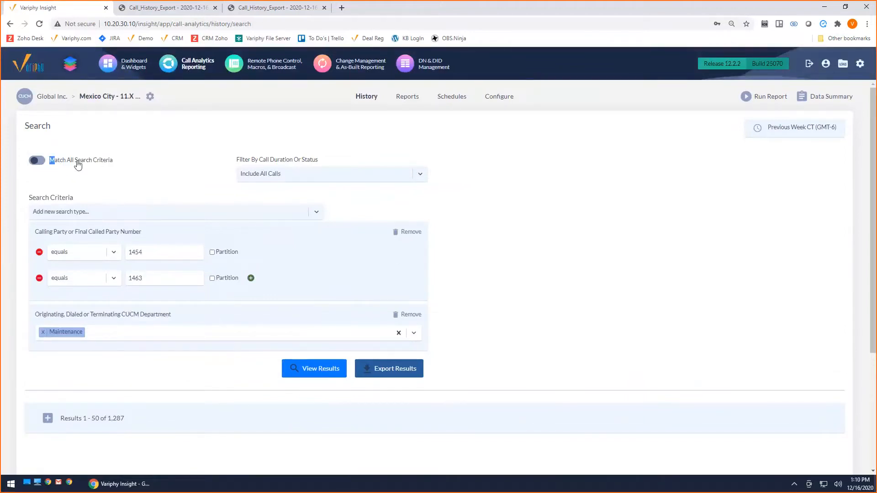
pyautogui.moveTo(48, 161); pyautogui.dragTo(118, 162)
pyautogui.click(298, 369)
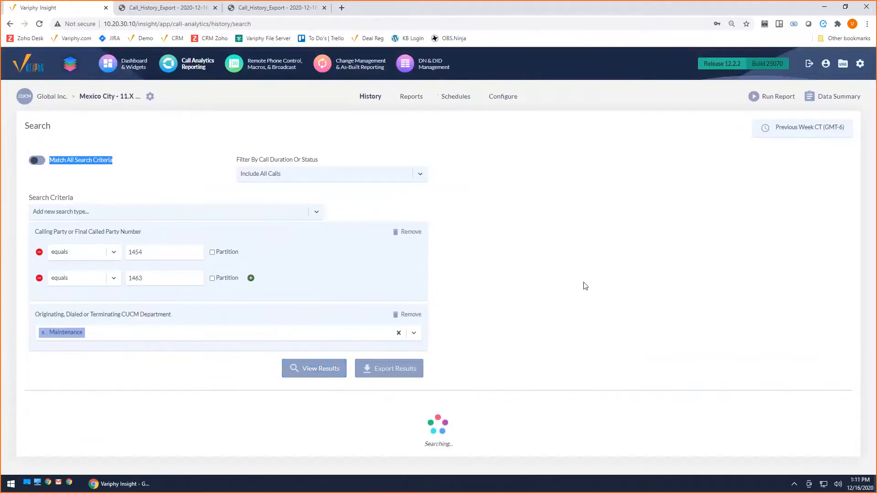
# Step: Export the call history results as an HTML report and open the exported file
pyautogui.click(724, 222)
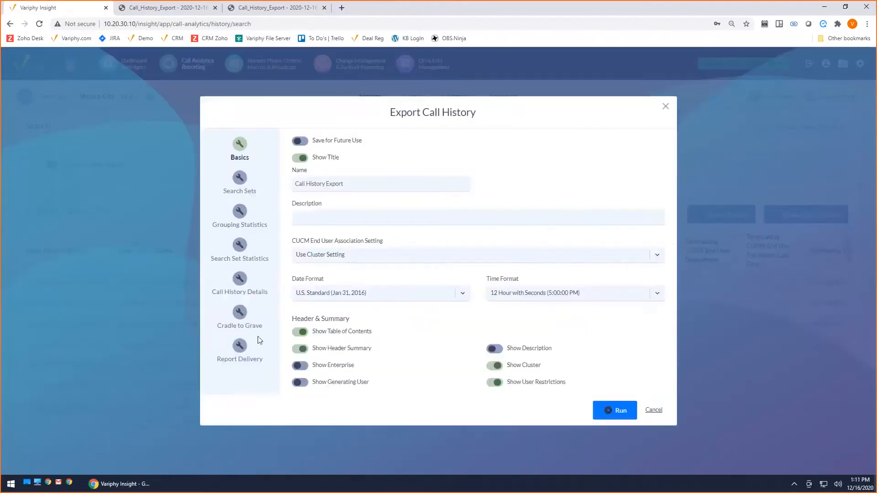
pyautogui.click(240, 351)
pyautogui.click(421, 211)
pyautogui.click(607, 401)
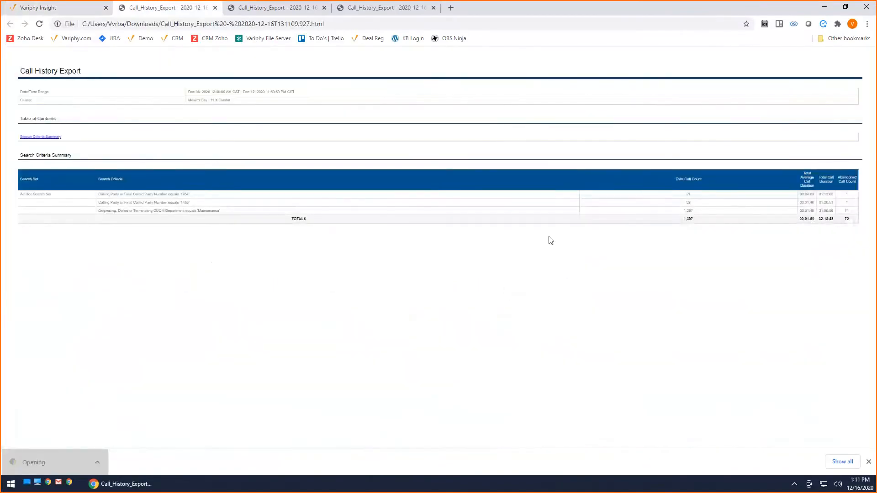
# Step: Enlarge the exported report to 125% and examine its two number criteria and the total call count
pyautogui.hotkey('ctrl', '+')
pyautogui.hotkey('ctrl', '+')
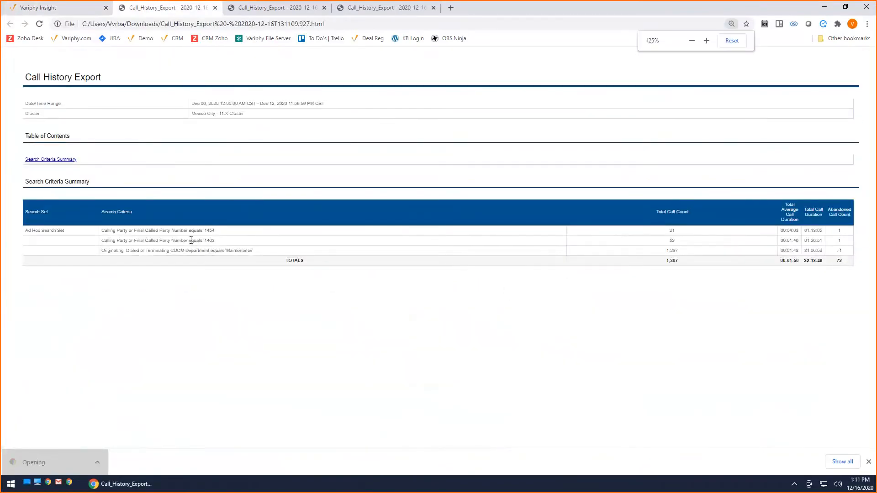
pyautogui.moveTo(224, 233); pyautogui.dragTo(126, 238)
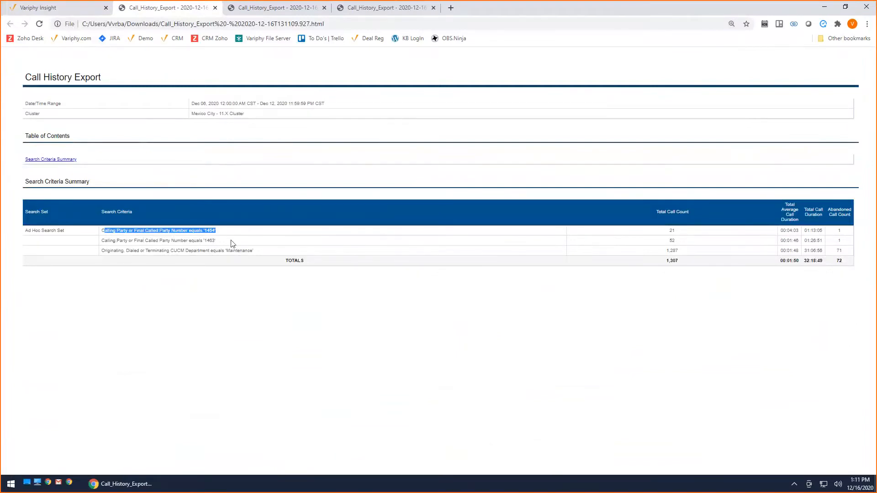
pyautogui.moveTo(231, 241); pyautogui.dragTo(155, 241)
pyautogui.moveTo(685, 264); pyautogui.dragTo(652, 264)
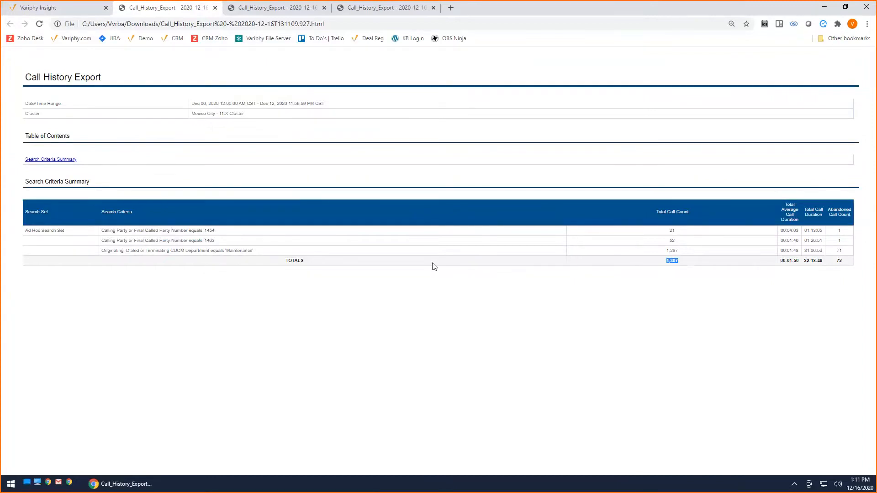
# Step: Return to the call history search, turn on Match All Search Criteria and view the results
pyautogui.click(83, 10)
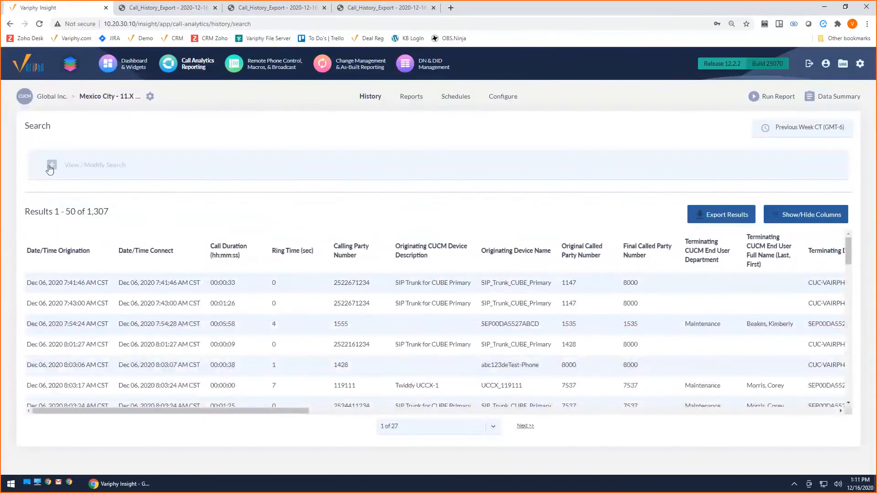
pyautogui.click(51, 167)
pyautogui.click(83, 164)
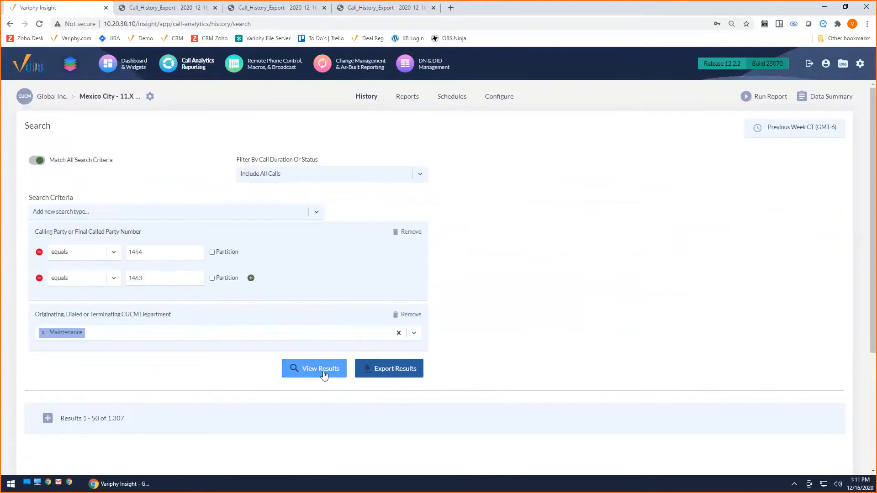
pyautogui.click(314, 368)
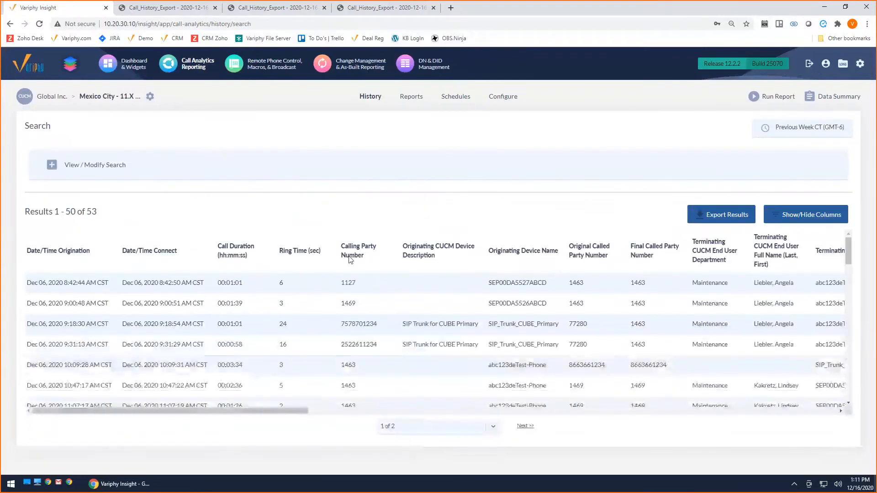
# Step: Turn Match All Search Criteria off in the reopened search and check each criterion's call count in the exported report
pyautogui.click(68, 167)
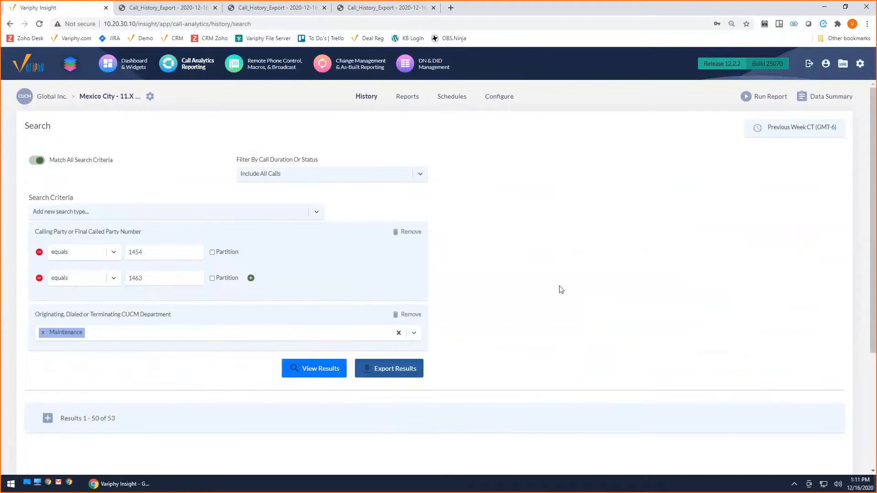
pyautogui.click(44, 160)
pyautogui.click(165, 12)
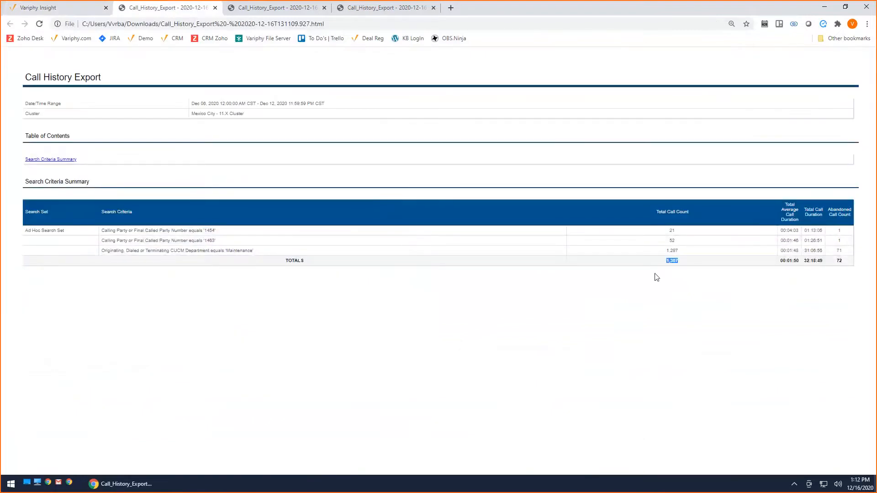
pyautogui.doubleClick(672, 240)
pyautogui.click(670, 231)
pyautogui.doubleClick(671, 251)
# Step: Open the export's Search Set Statistics settings and compare Show Search Set Criteria with the criteria rows in the exported report
pyautogui.click(64, 12)
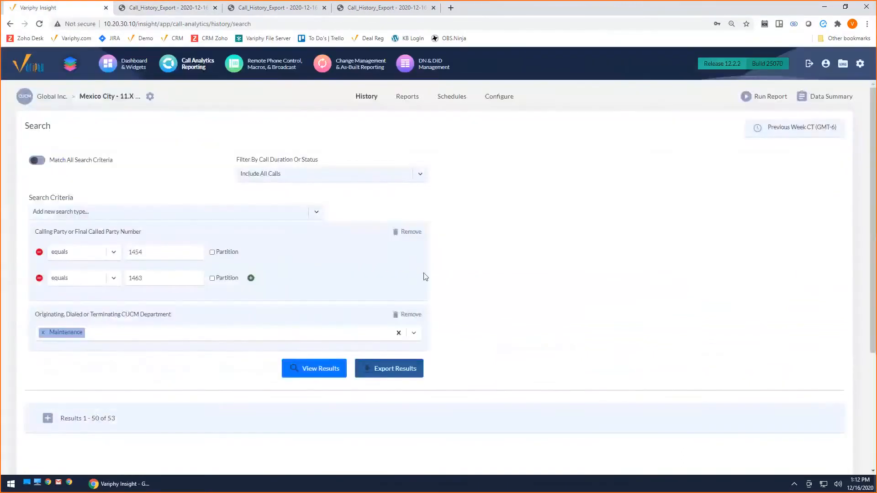
pyautogui.click(377, 376)
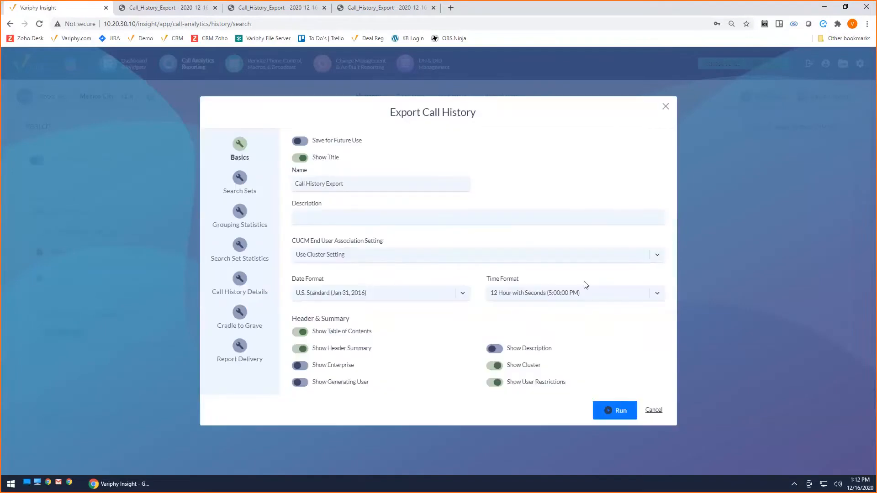
pyautogui.click(239, 245)
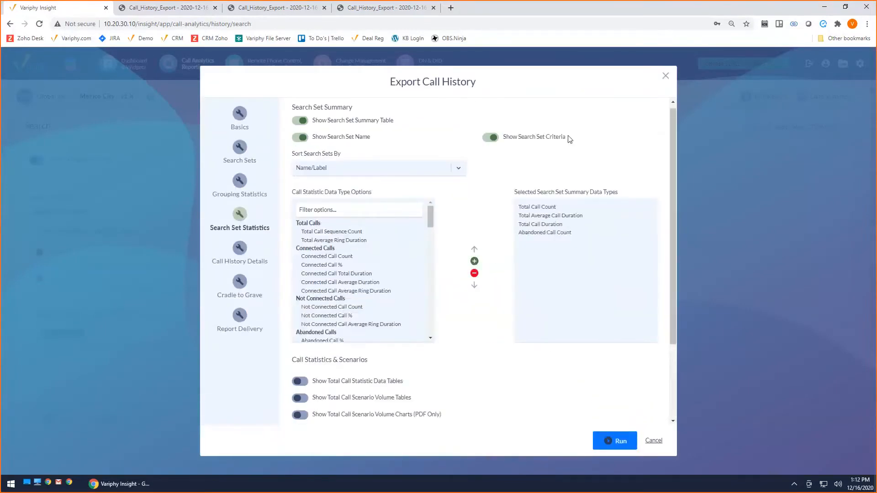
pyautogui.moveTo(570, 137); pyautogui.dragTo(503, 137)
pyautogui.click(186, 15)
pyautogui.moveTo(196, 231); pyautogui.dragTo(165, 241)
pyautogui.moveTo(253, 251); pyautogui.dragTo(136, 251)
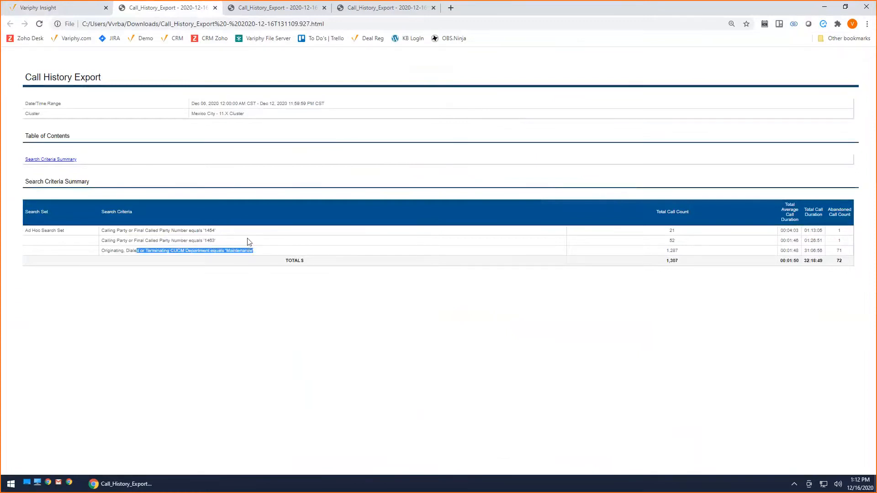
# Step: Rename the export's search set "Maint Dept.", run the export and open the resulting HTML report
pyautogui.click(79, 8)
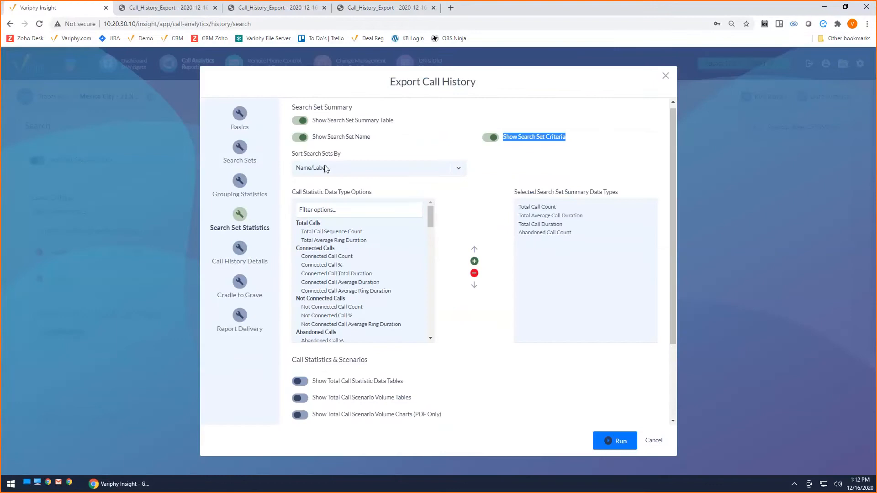
pyautogui.click(239, 148)
pyautogui.tripleClick(300, 146)
pyautogui.write('Maint Dept.')
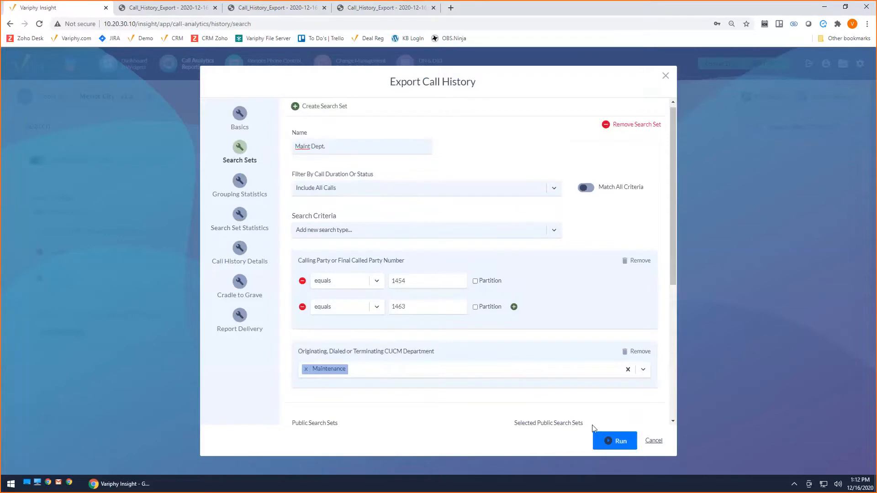
pyautogui.click(614, 440)
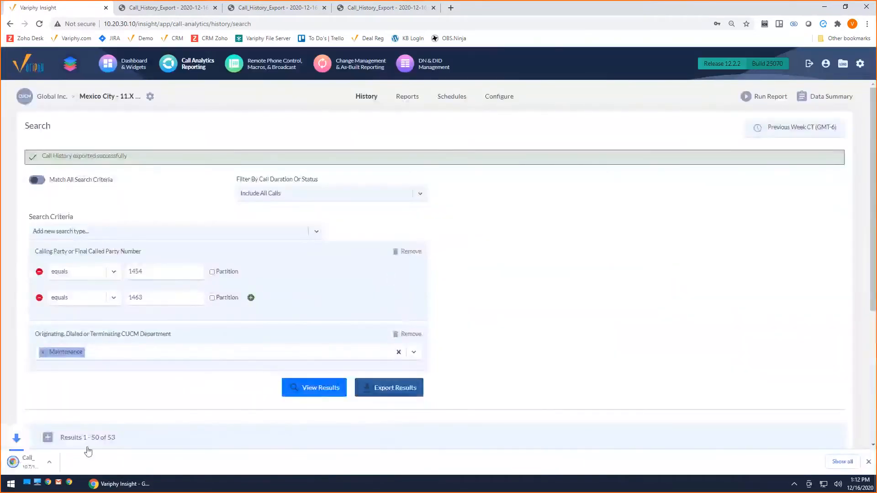
pyautogui.click(95, 428)
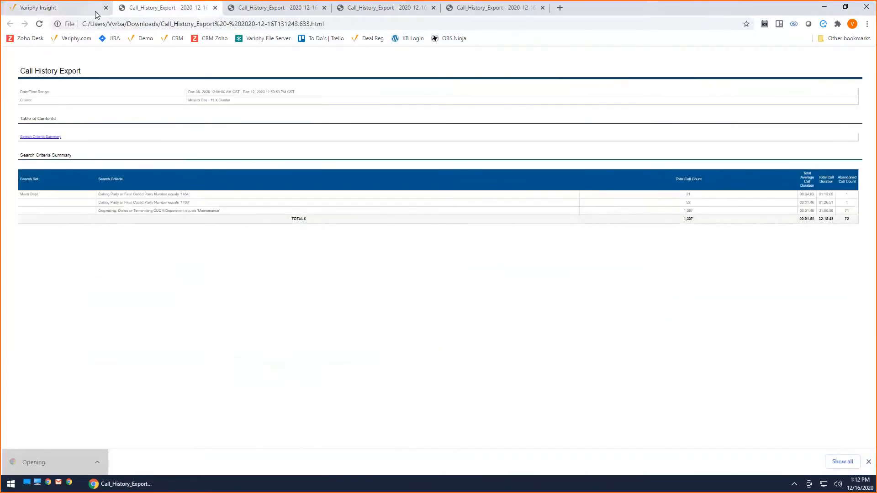
# Step: Start another export from the call history search and turn off Show Search Set Criteria in its Search Set Statistics
pyautogui.click(72, 10)
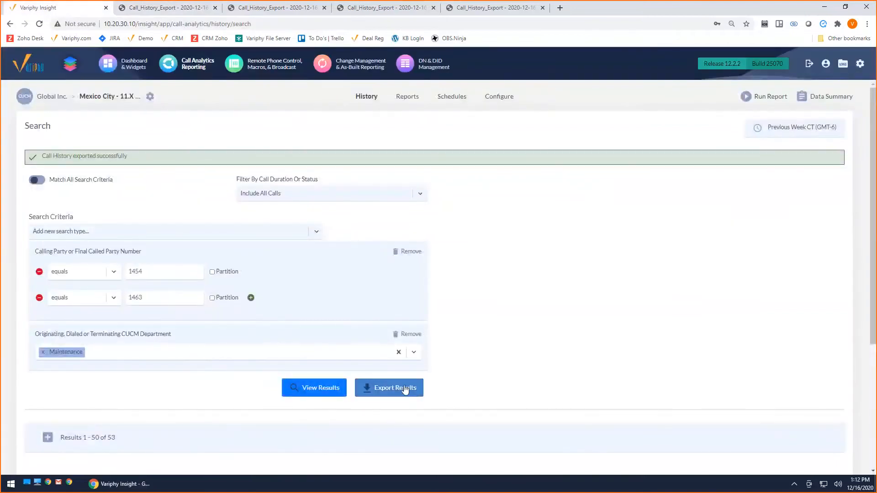
pyautogui.click(386, 372)
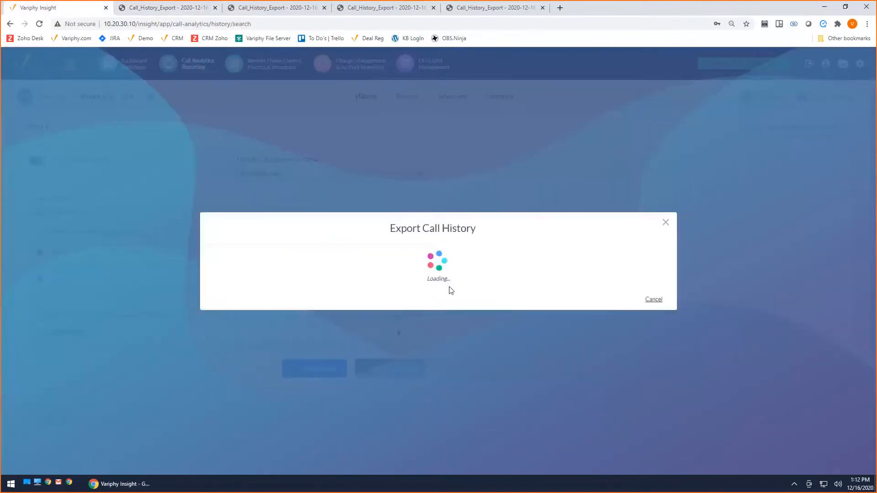
pyautogui.click(240, 247)
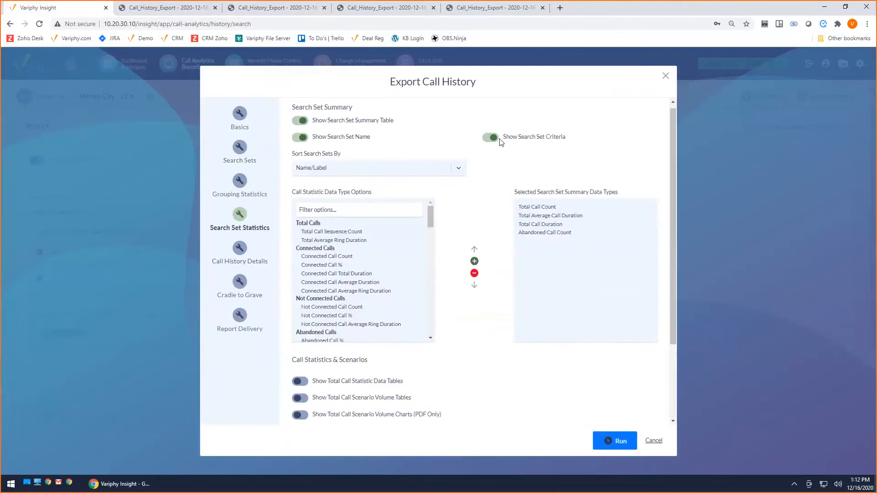
# Step: Rename the new export's search set "Maint Dept", run the export and open its HTML report
pyautogui.click(242, 150)
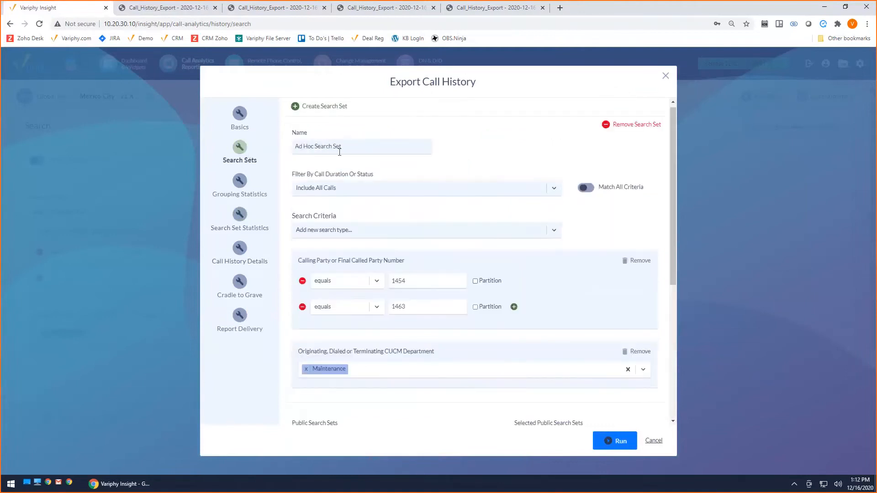
pyautogui.moveTo(343, 146); pyautogui.dragTo(264, 149)
pyautogui.write('Maint Dept')
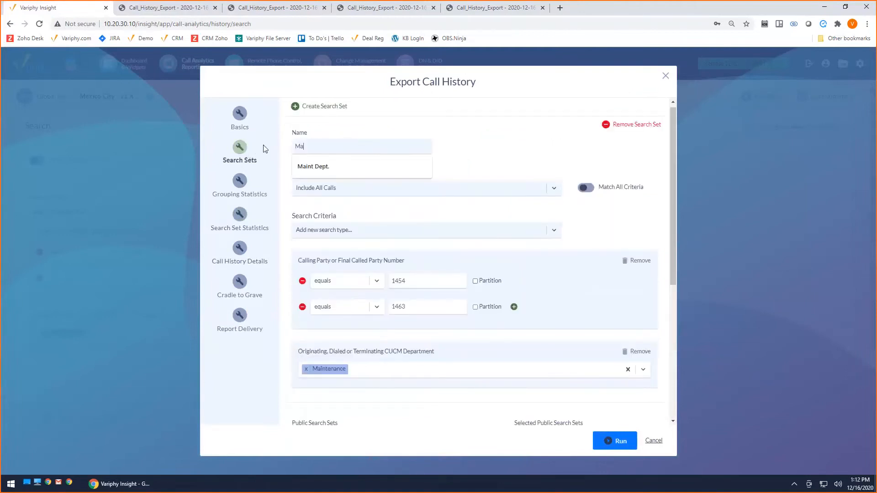
pyautogui.click(452, 158)
pyautogui.click(616, 441)
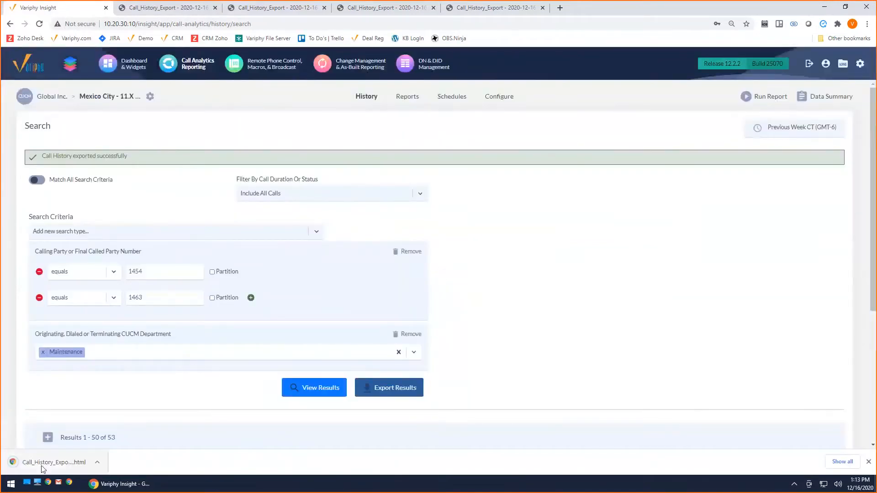
pyautogui.click(42, 469)
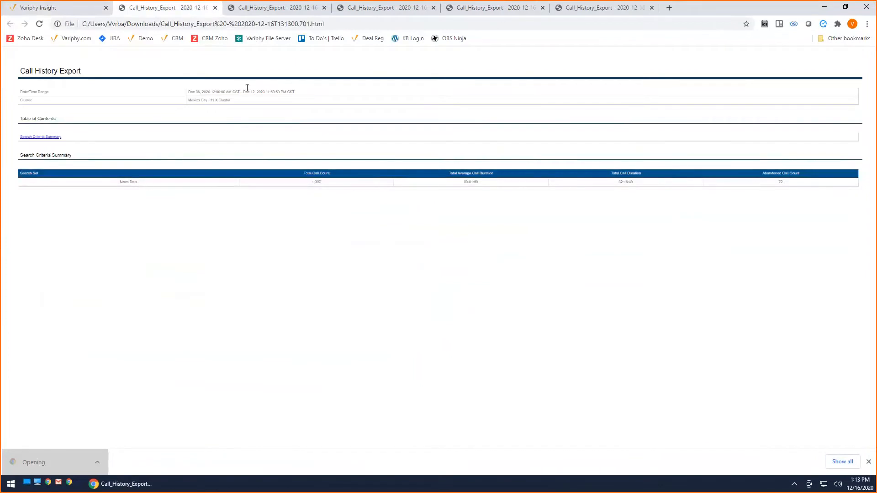
# Step: Compare the search set name, criteria rows and total call count between the reports exported with and without search set criteria
pyautogui.click(279, 8)
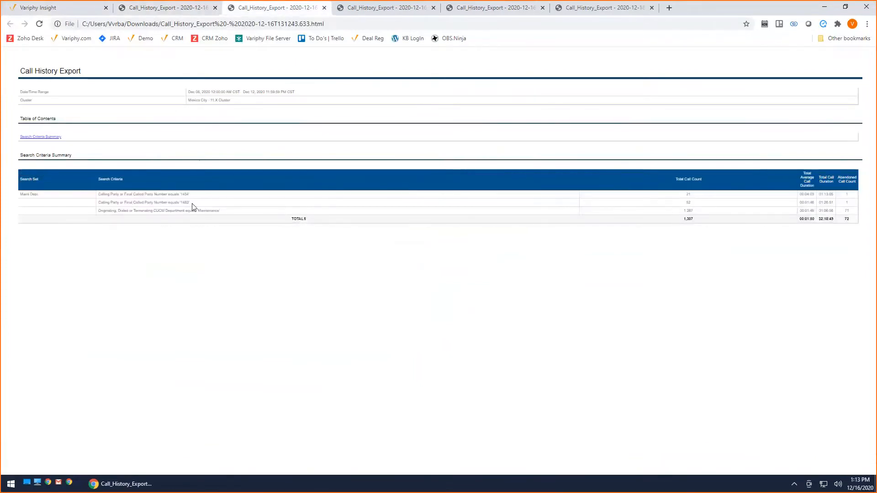
pyautogui.click(160, 9)
pyautogui.moveTo(119, 182); pyautogui.dragTo(151, 186)
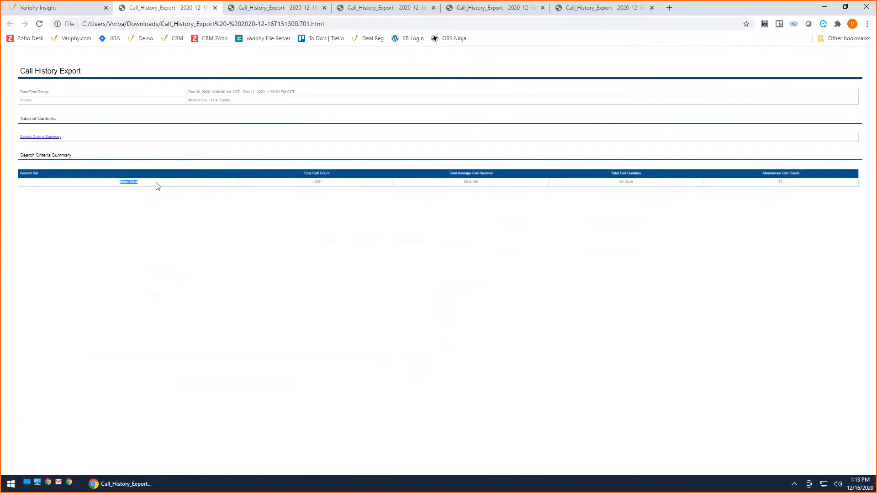
pyautogui.moveTo(307, 182); pyautogui.dragTo(324, 183)
pyautogui.click(276, 9)
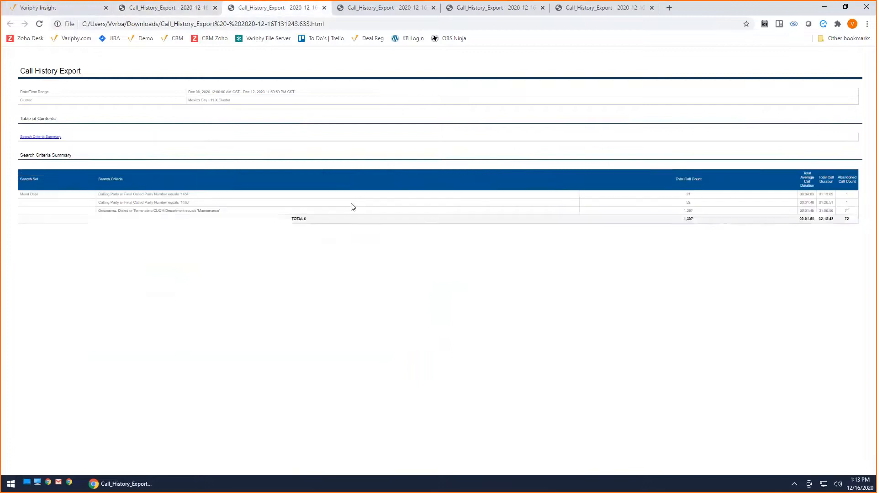
pyautogui.moveTo(138, 202); pyautogui.dragTo(192, 203)
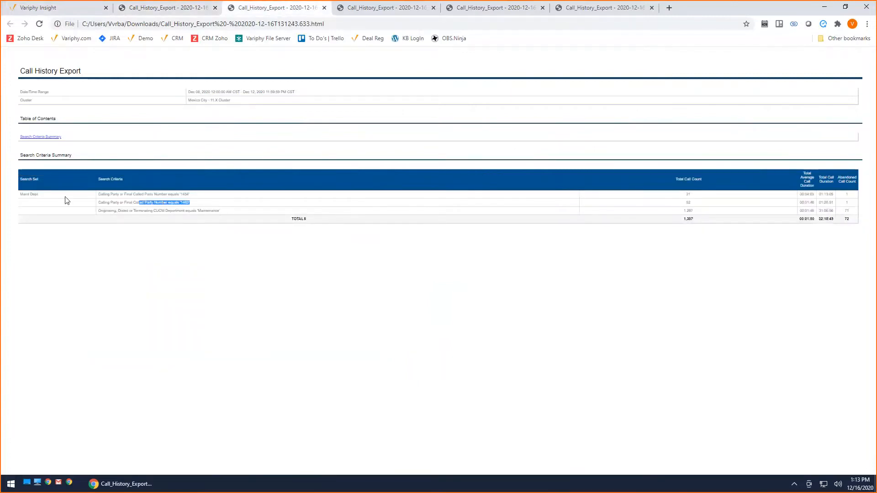
pyautogui.moveTo(41, 195); pyautogui.dragTo(19, 201)
# Step: Return to the call history search and remove the CUCM Department and Calling Party or Final Called Party Number criteria
pyautogui.click(36, 8)
pyautogui.click(392, 372)
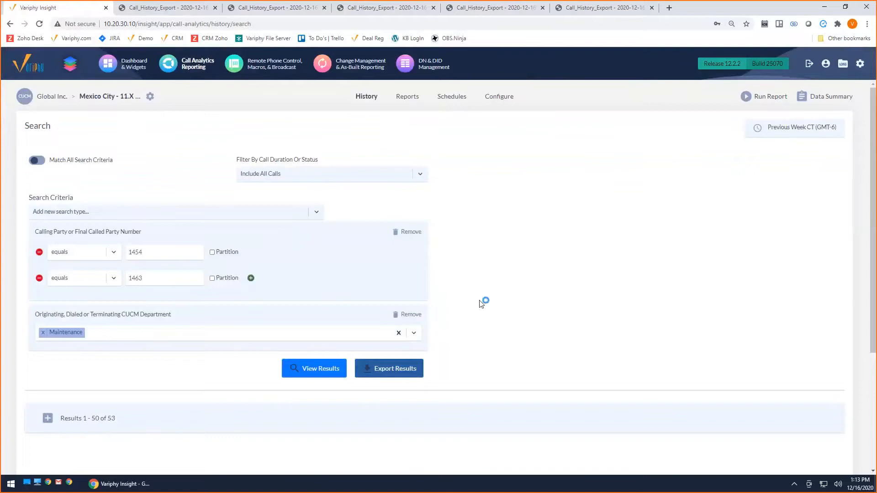
pyautogui.click(408, 315)
pyautogui.click(410, 232)
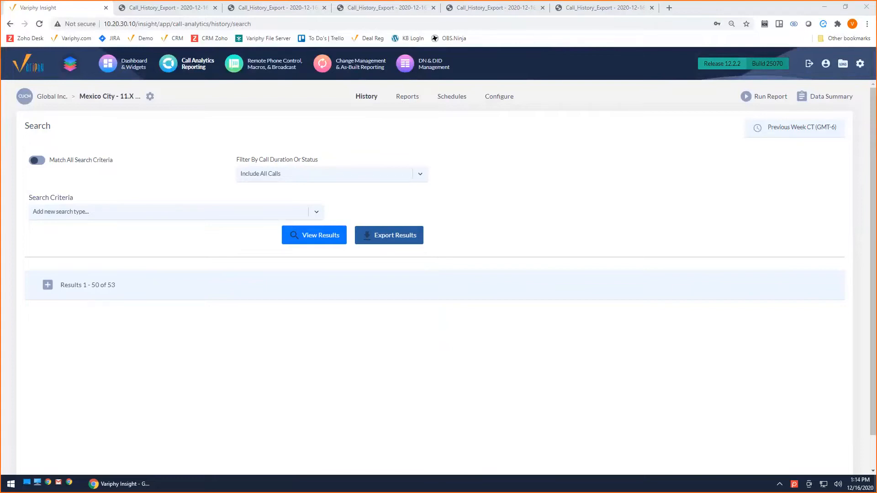
# Step: Add an Original Called Party Number criterion to the call history search
pyautogui.click(318, 212)
pyautogui.write('org')
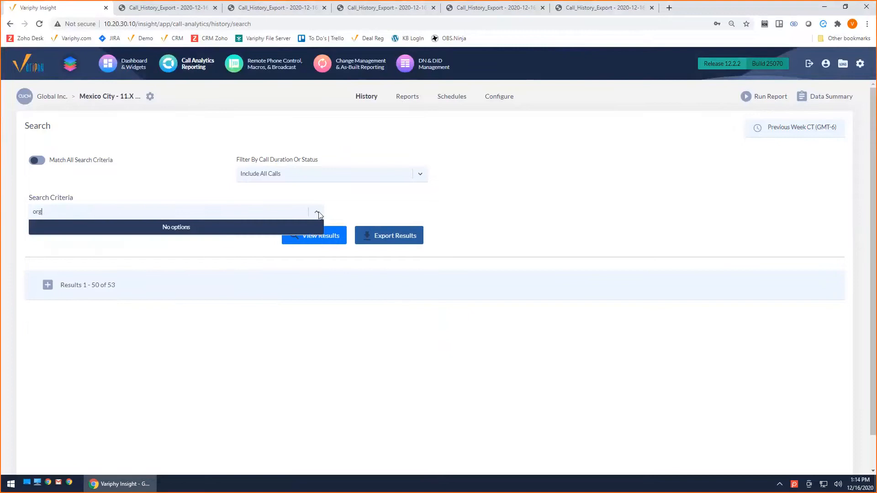
pyautogui.press('BackSpace')
pyautogui.press('BackSpace')
pyautogui.press('BackSpace')
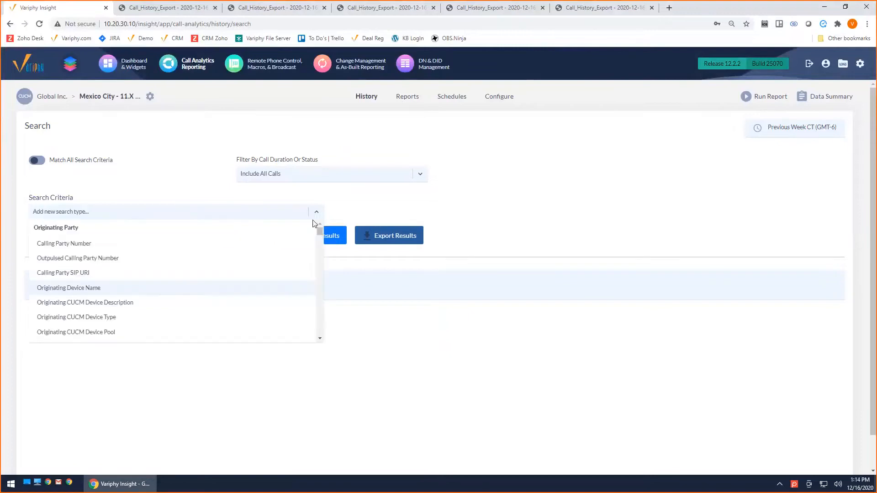
pyautogui.write('origin')
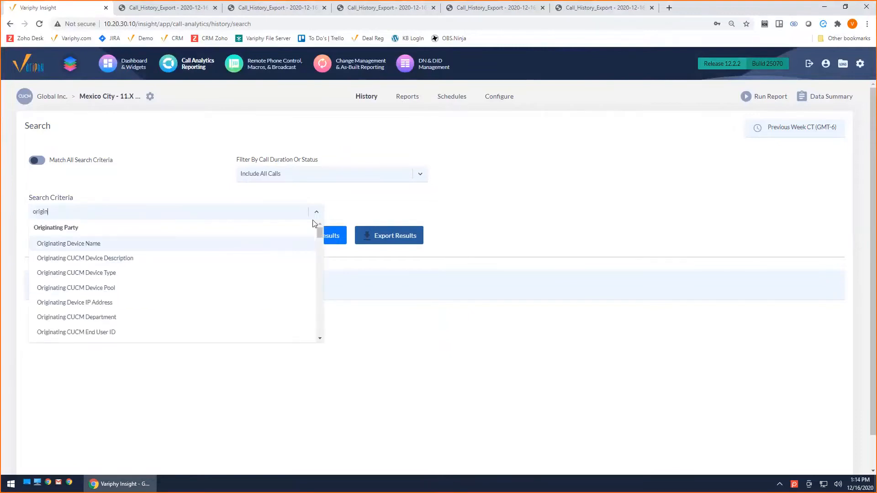
pyautogui.scroll(-5, 218, 300)
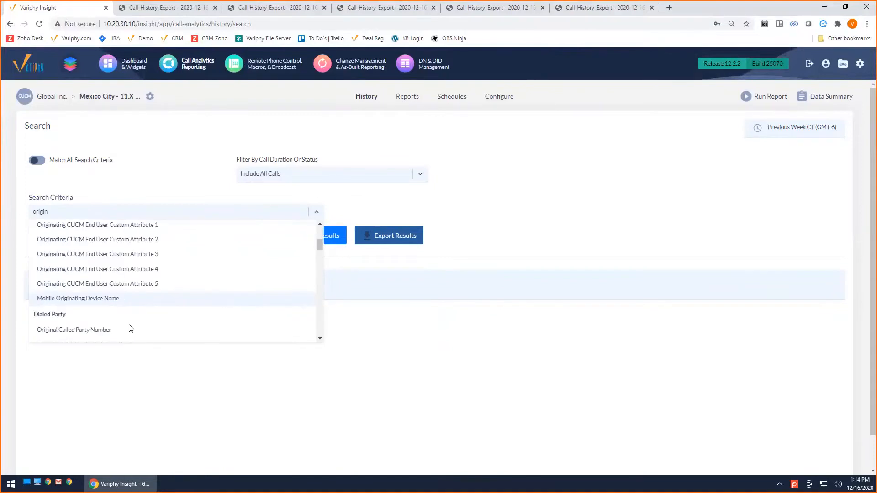
pyautogui.click(130, 327)
pyautogui.click(356, 212)
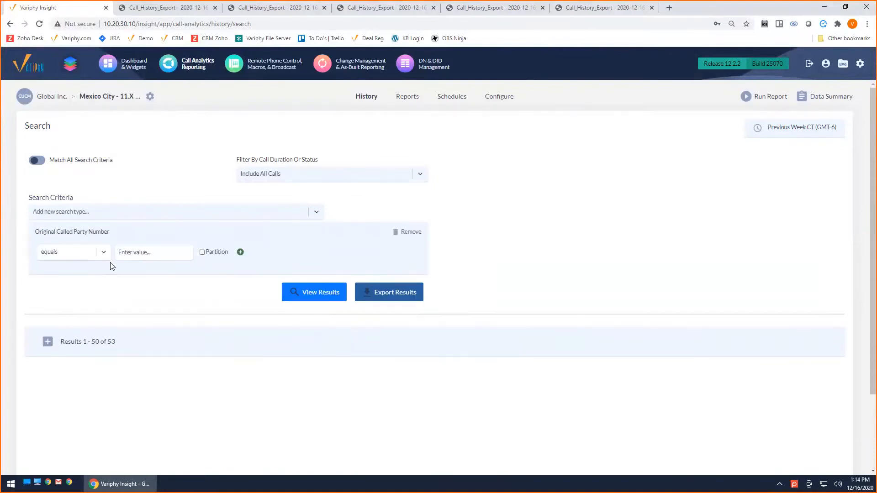
# Step: Set the Original Called Party Number criterion to starts with "X" and view the results
pyautogui.click(135, 253)
pyautogui.write('X')
pyautogui.click(87, 256)
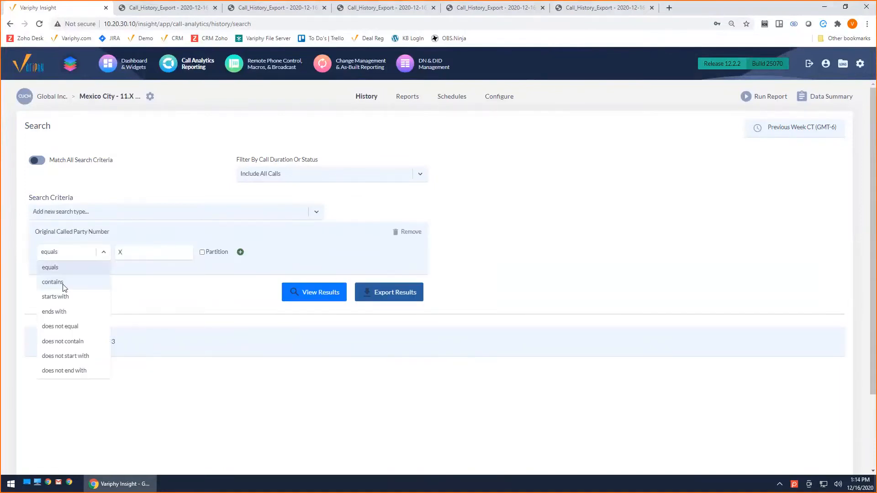
pyautogui.click(61, 298)
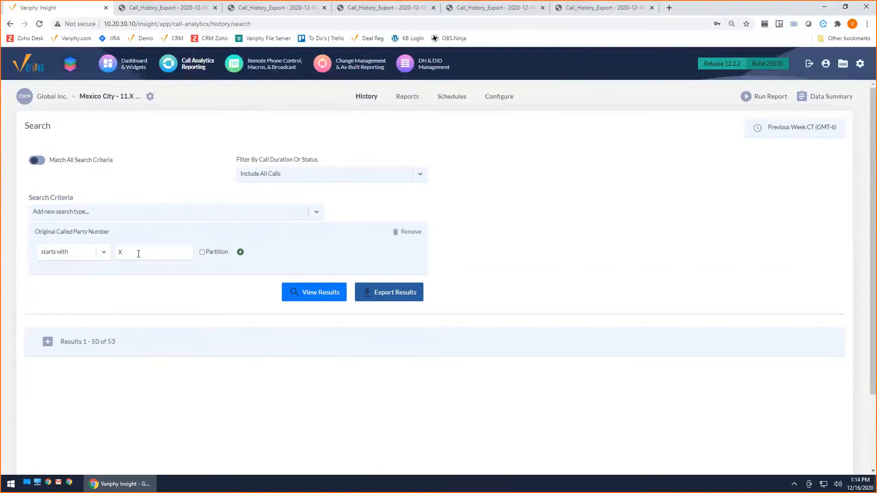
pyautogui.click(315, 293)
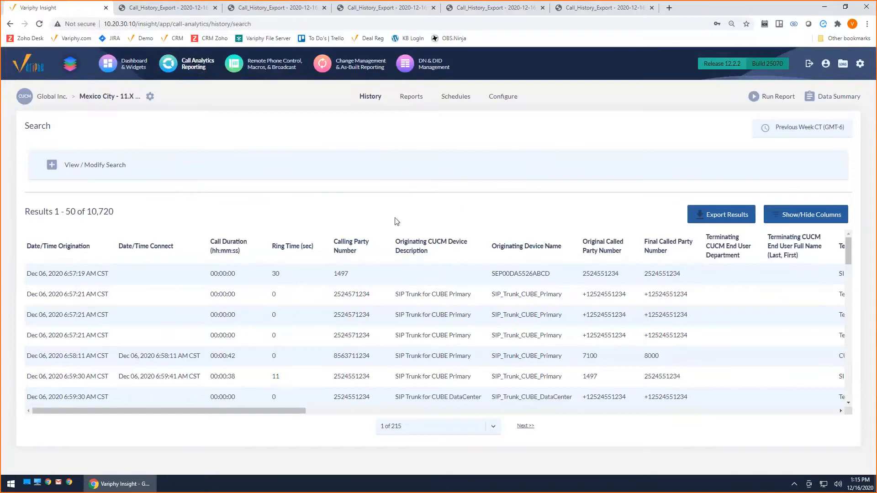
# Step: Modify the search to Only Include Non-Connected Calls and view the results again
pyautogui.click(53, 167)
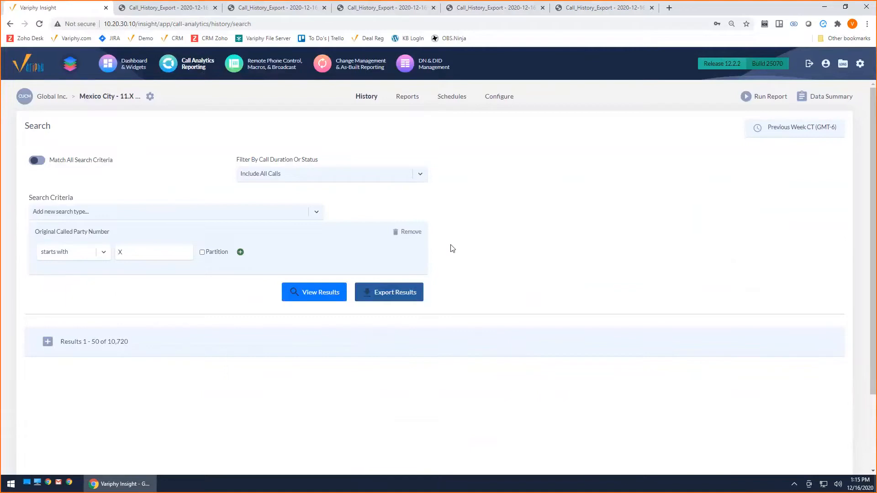
pyautogui.click(307, 178)
pyautogui.click(273, 248)
pyautogui.click(314, 293)
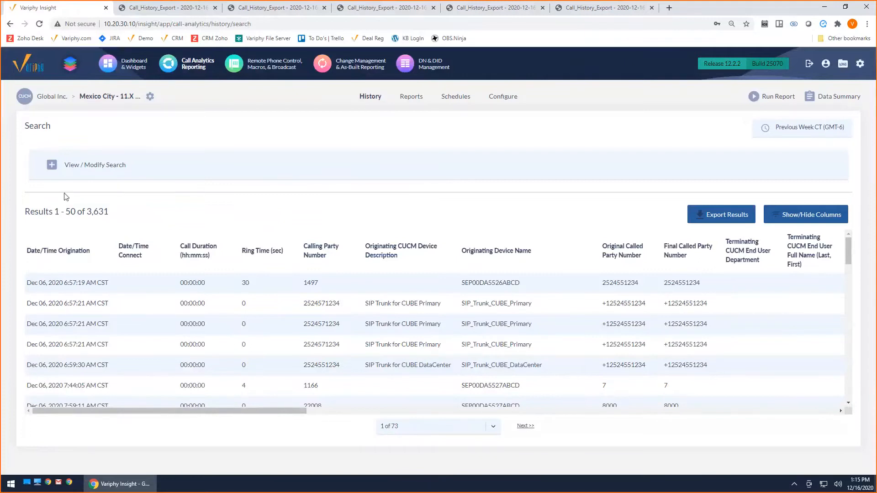
# Step: Reopen the search and add an Originating or Terminating Cause Code criterion set to Normal call clearing
pyautogui.click(52, 164)
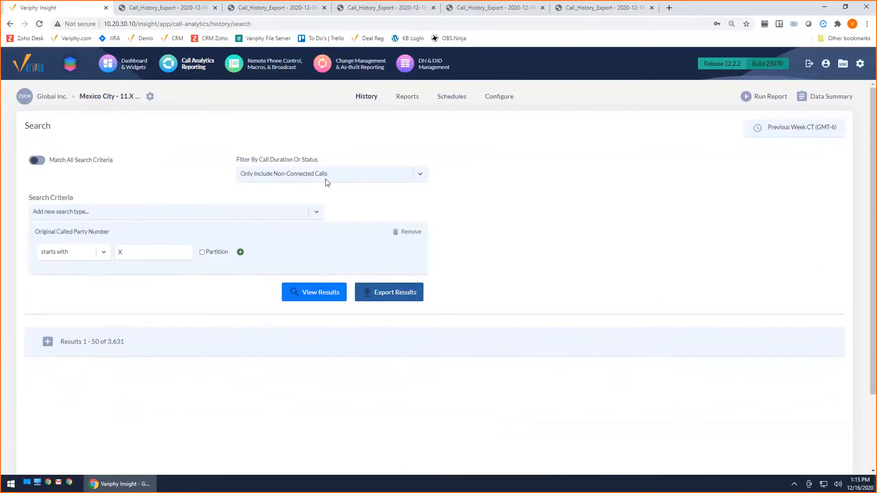
pyautogui.click(263, 213)
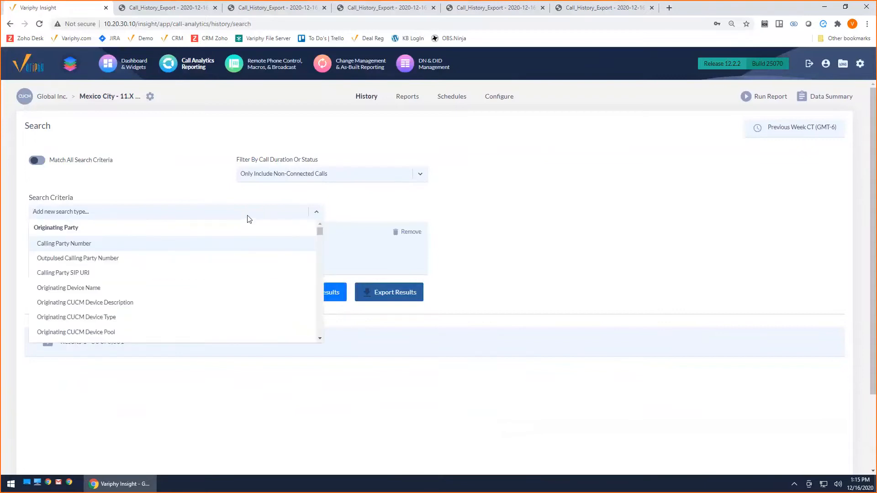
pyautogui.write('cause')
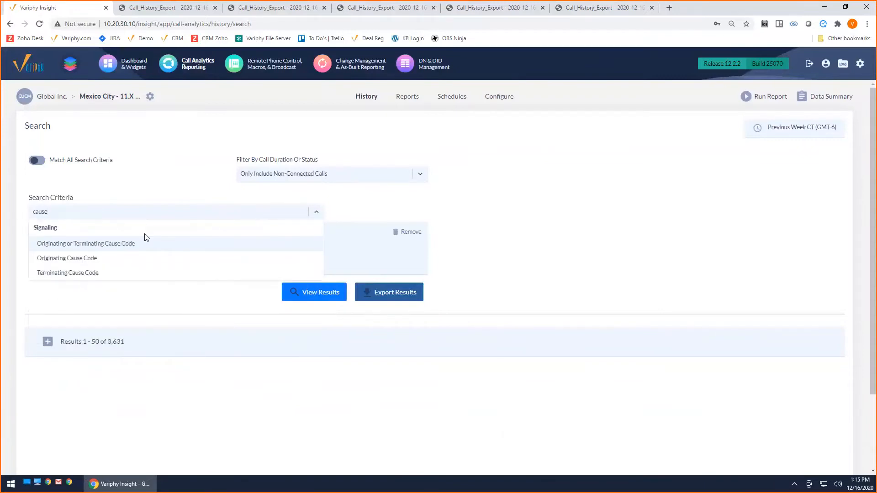
pyautogui.click(113, 246)
pyautogui.click(343, 211)
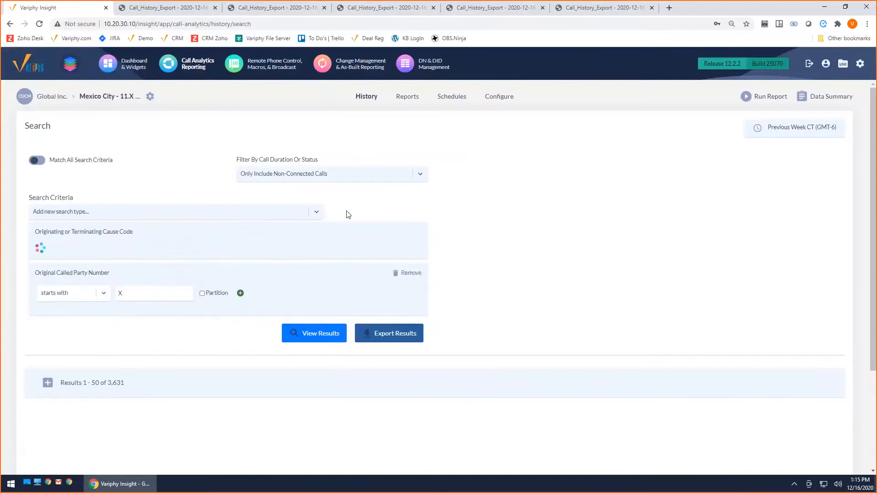
pyautogui.click(167, 251)
pyautogui.write('norm')
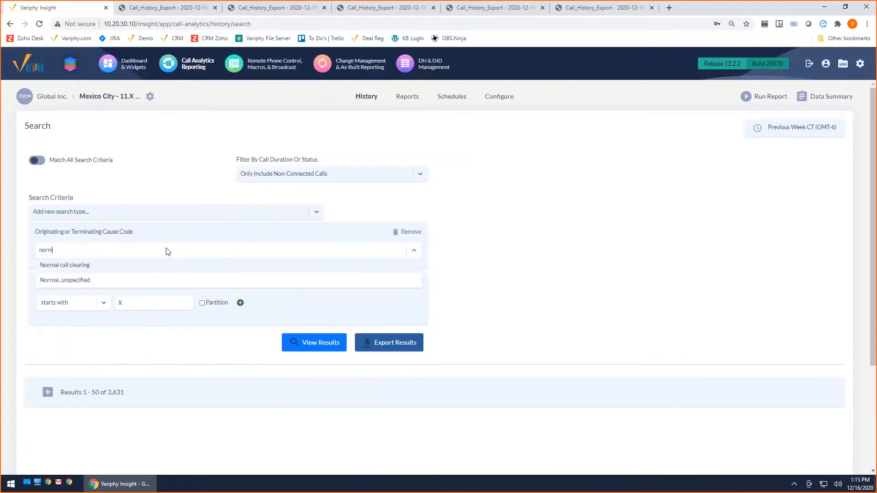
pyautogui.click(114, 266)
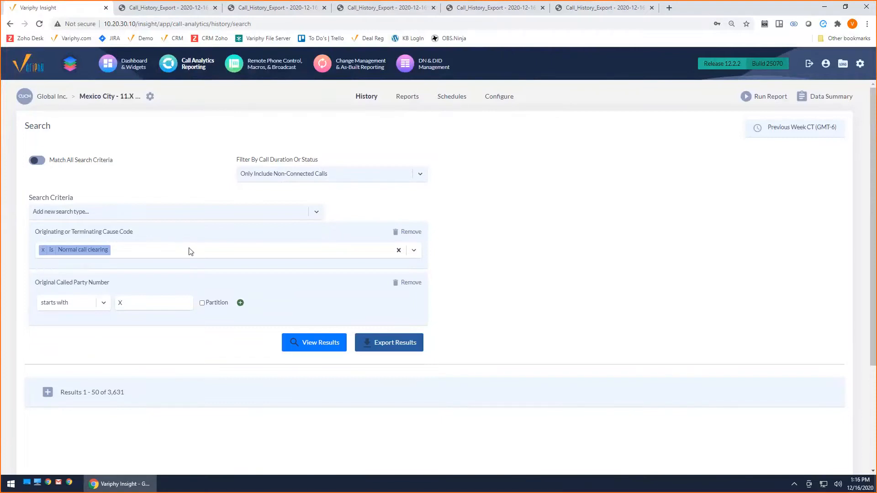
# Step: Turn on Match All Search Criteria, view the results and check the total number of calls
pyautogui.moveTo(67, 161); pyautogui.dragTo(113, 167)
pyautogui.click(123, 166)
pyautogui.click(53, 162)
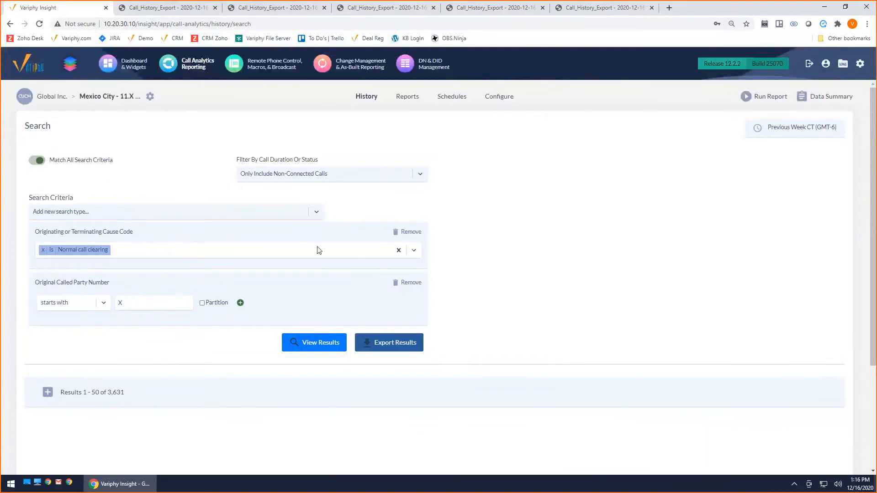
pyautogui.click(313, 346)
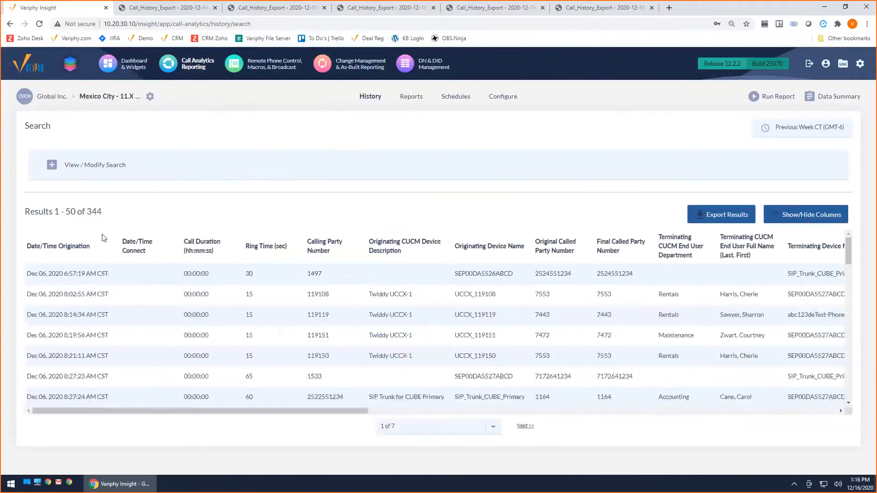
pyautogui.moveTo(86, 211); pyautogui.dragTo(131, 212)
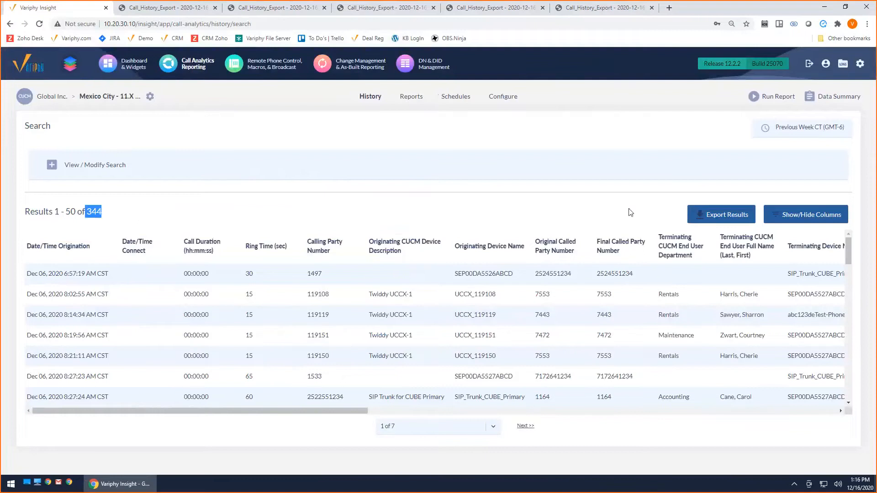
# Step: Start an export of the results, turn on Save for Future Use and name it "Abandon Ring Time Webinar"
pyautogui.click(721, 214)
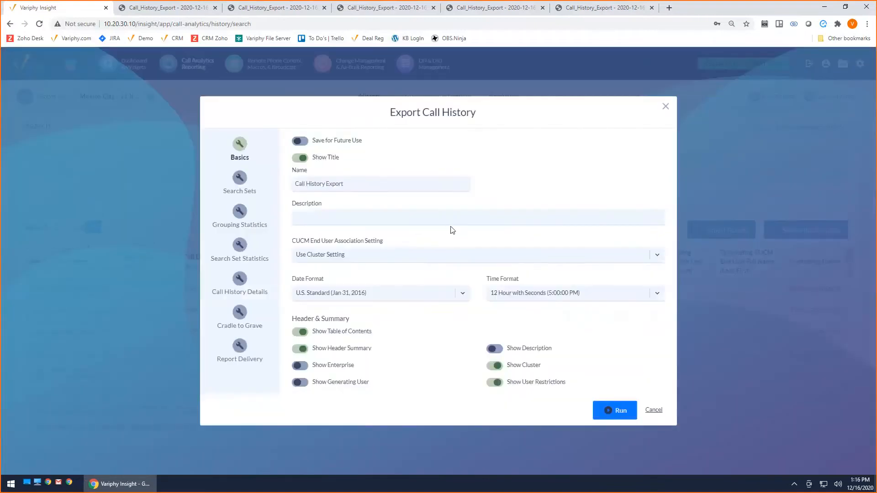
pyautogui.click(239, 247)
pyautogui.click(538, 233)
pyautogui.click(237, 152)
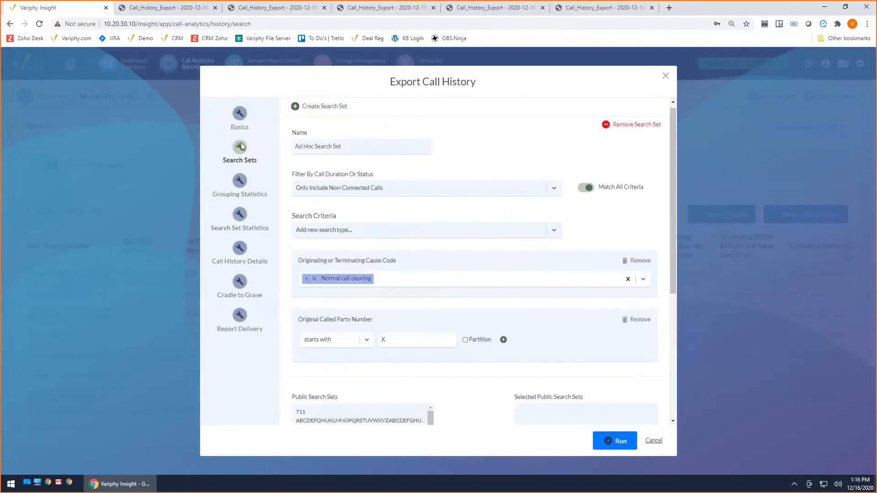
pyautogui.click(239, 114)
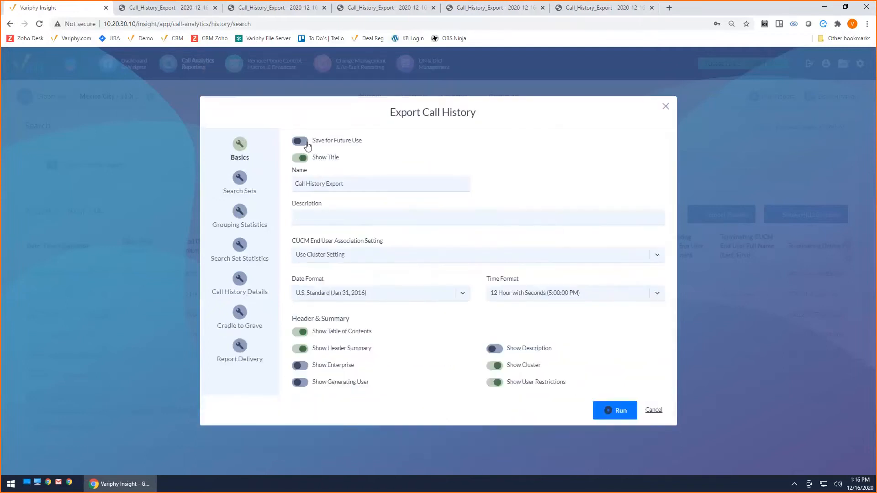
pyautogui.click(306, 145)
pyautogui.click(355, 190)
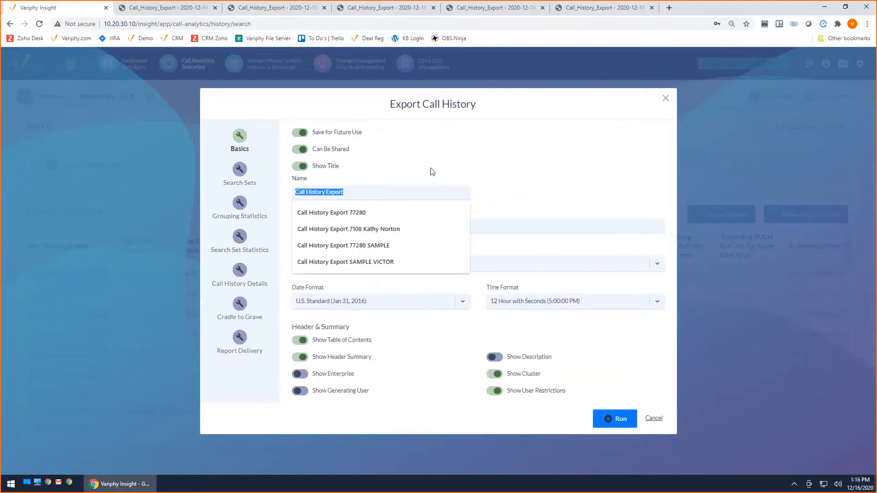
pyautogui.write('Abandon Ring Time')
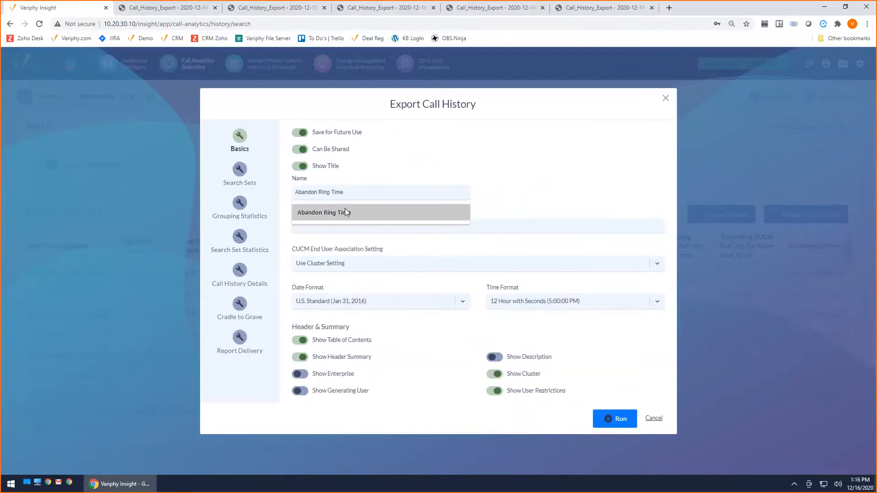
pyautogui.click(344, 212)
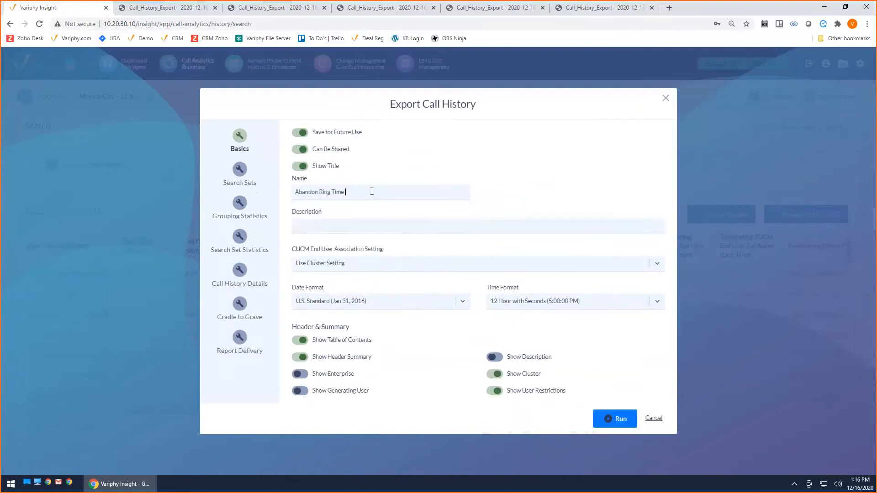
pyautogui.write('Webinar')
# Step: Review the export's search set, call history details and report delivery settings, then run it and open the HTML report
pyautogui.click(240, 169)
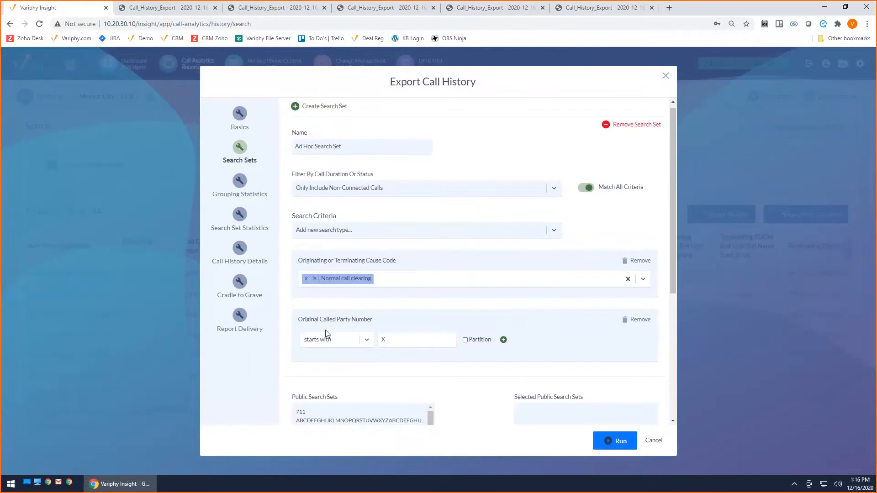
pyautogui.click(240, 248)
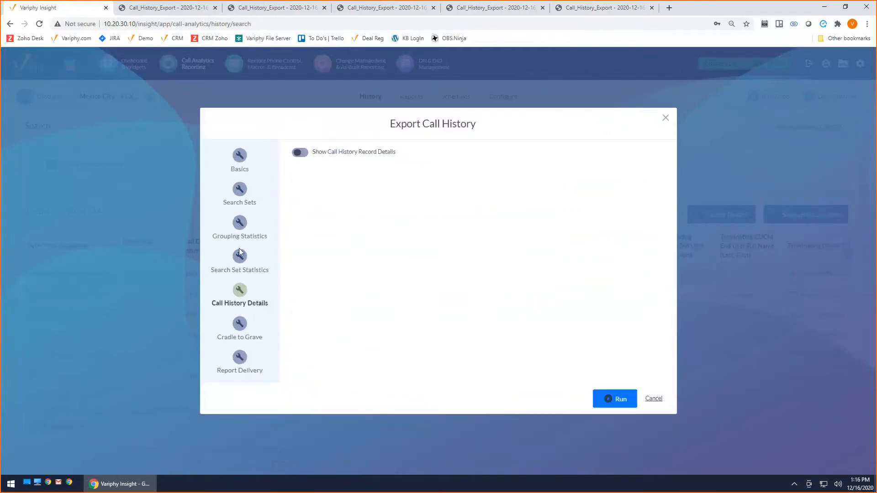
pyautogui.click(239, 358)
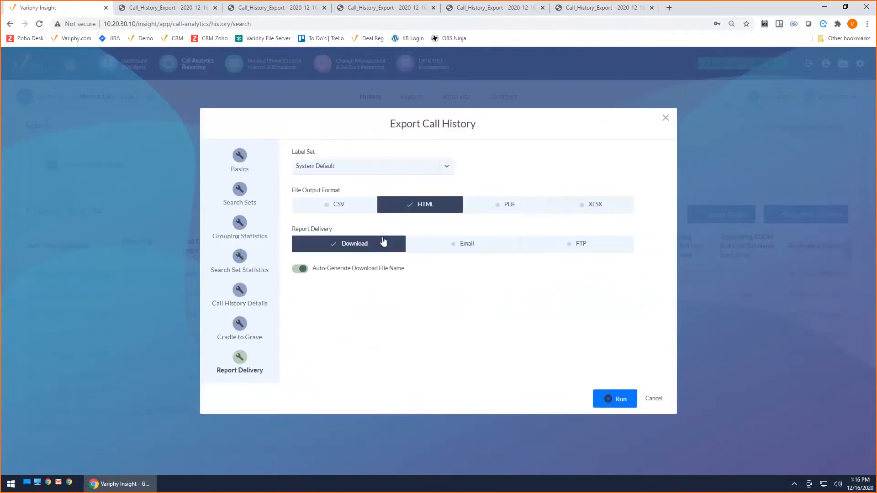
pyautogui.click(615, 400)
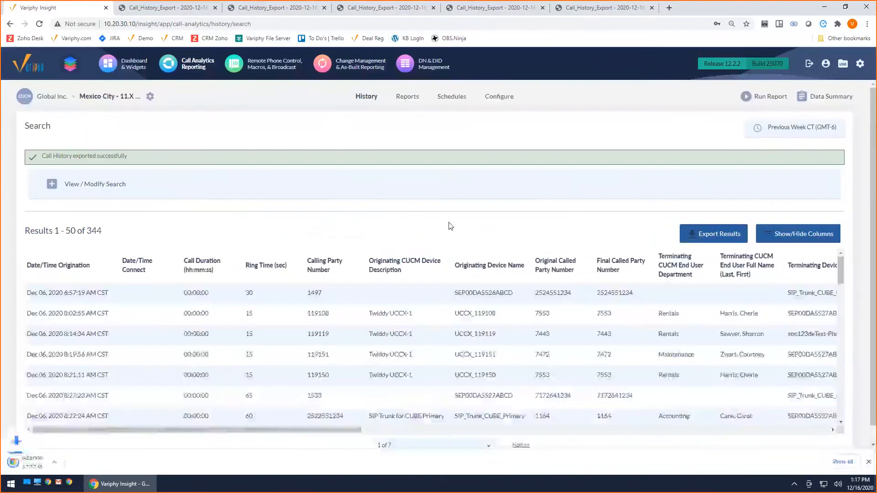
pyautogui.click(56, 461)
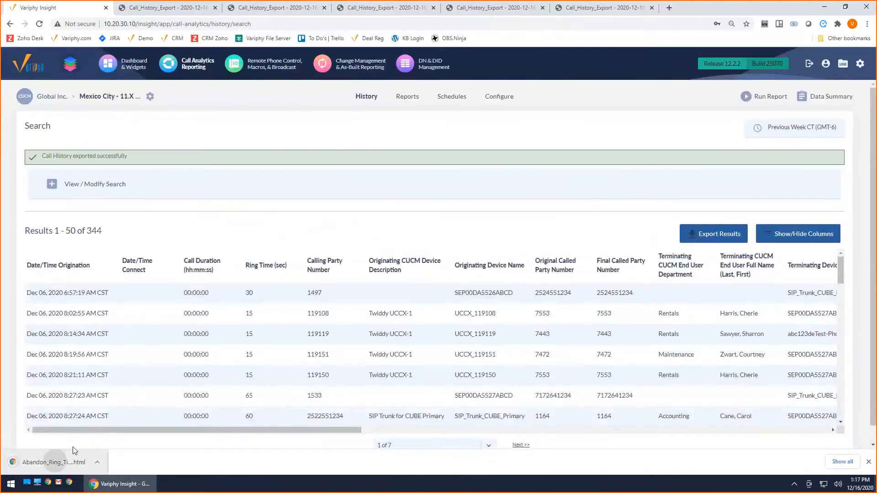
# Step: Return to the search, reopen the export, turn on Show Call History Record Details and run it to an HTML report
pyautogui.click(40, 8)
pyautogui.click(722, 160)
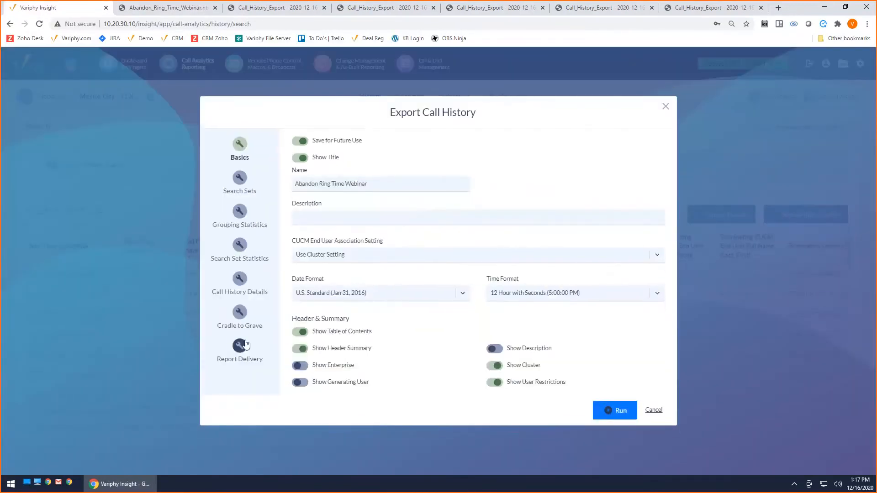
pyautogui.click(239, 281)
pyautogui.click(300, 153)
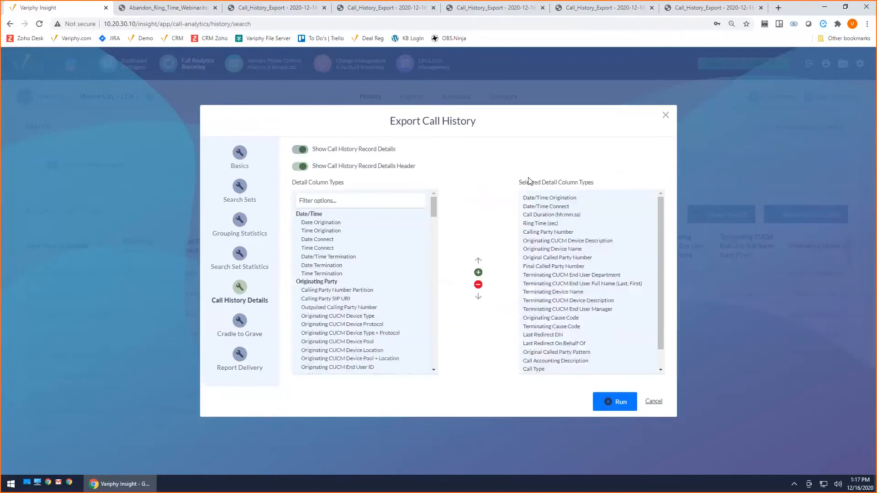
pyautogui.click(611, 400)
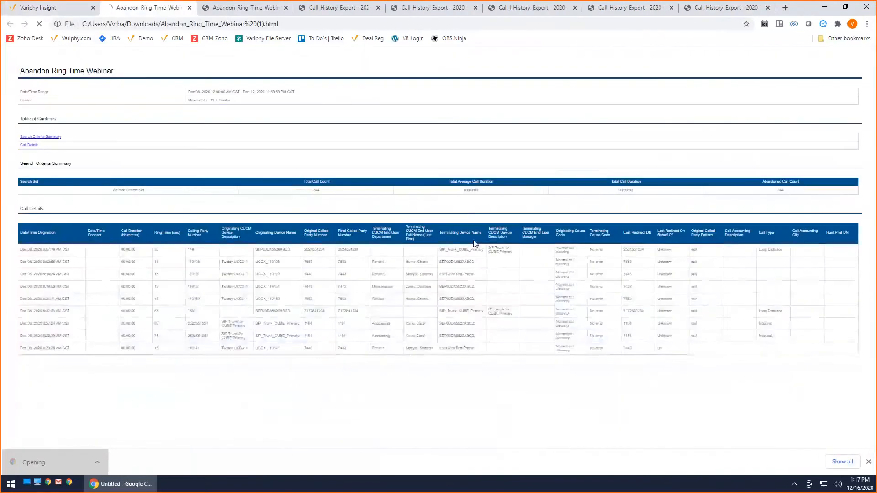
# Step: Compare the total call count and abandoned call count in the report's Search Criteria Summary
pyautogui.doubleClick(313, 191)
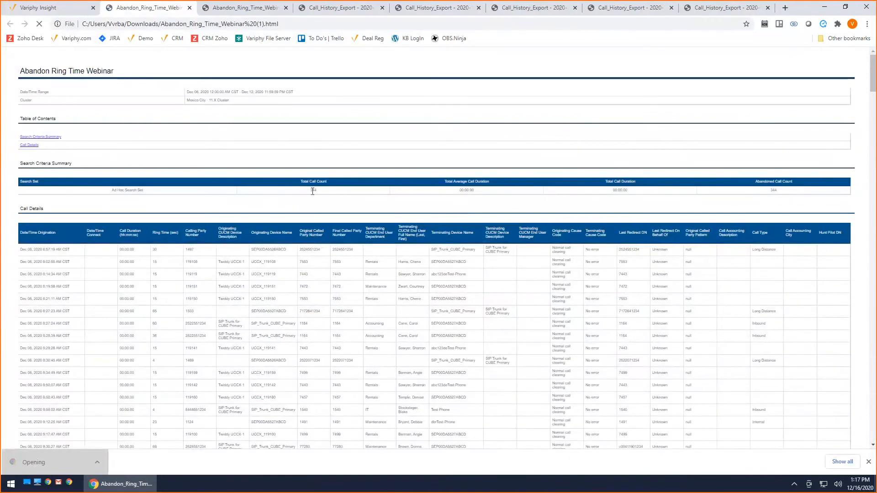
pyautogui.moveTo(787, 191); pyautogui.dragTo(745, 195)
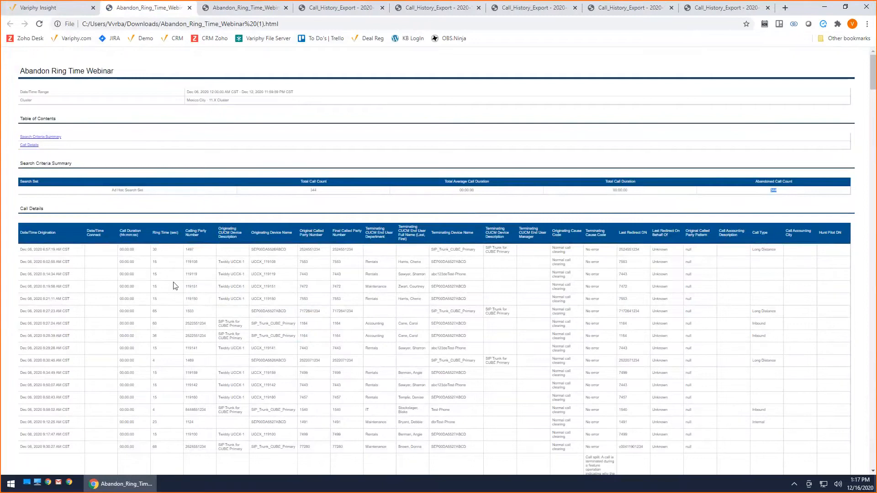
# Step: Examine the ring times of individual calls in the report's Call Details table
pyautogui.scroll(-2, 169, 337)
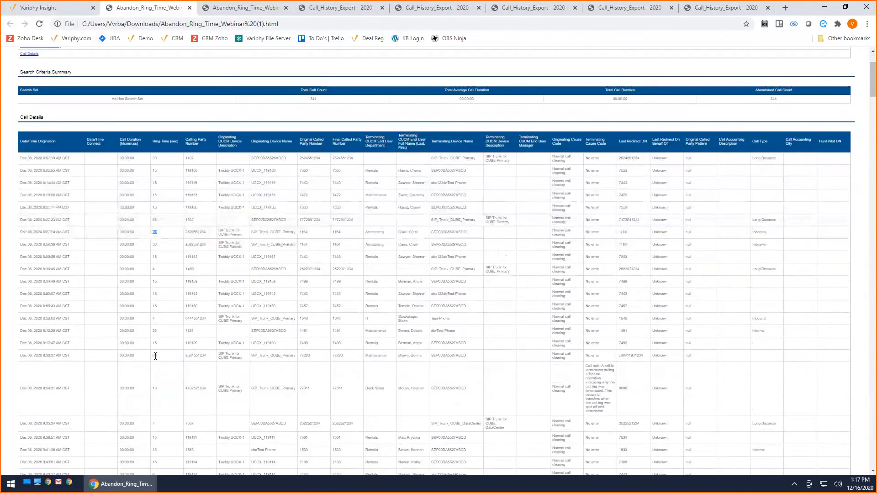
pyautogui.scroll(-2, 173, 371)
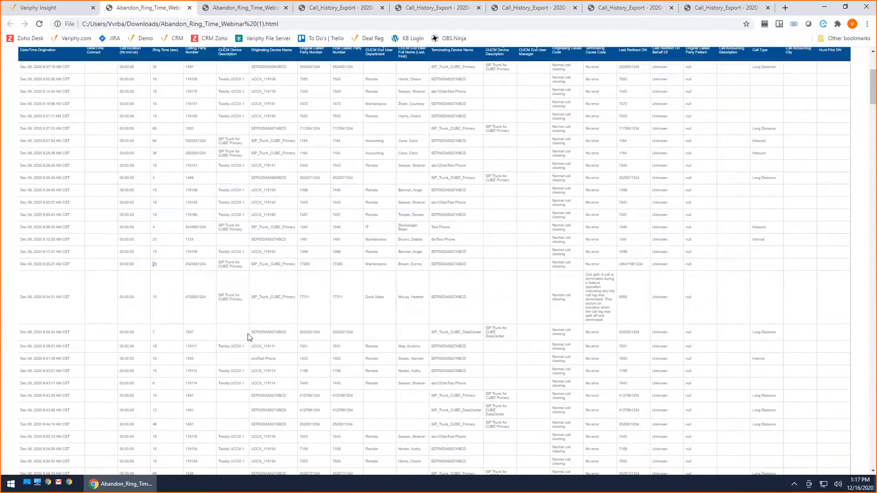
pyautogui.scroll(4, 250, 337)
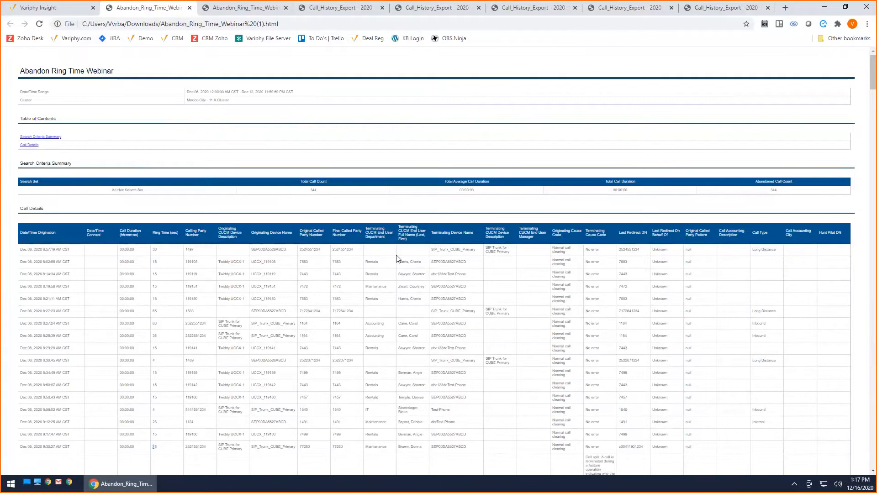
# Step: Return to Variphy Insight and search the saved reports for "abandon"
pyautogui.click(67, 10)
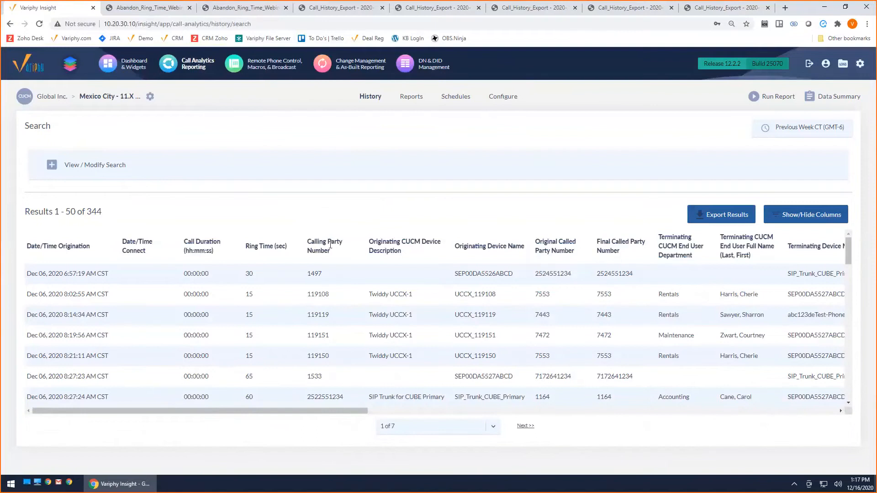
pyautogui.click(411, 96)
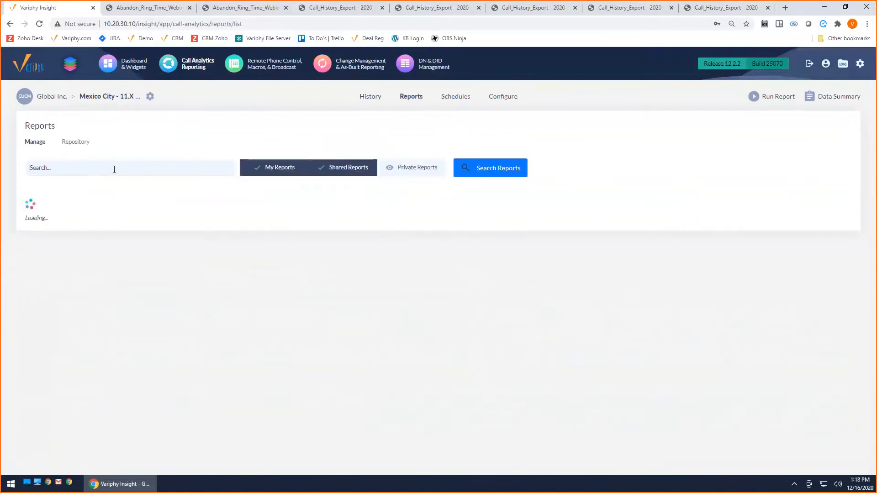
pyautogui.click(115, 169)
pyautogui.write('abandon')
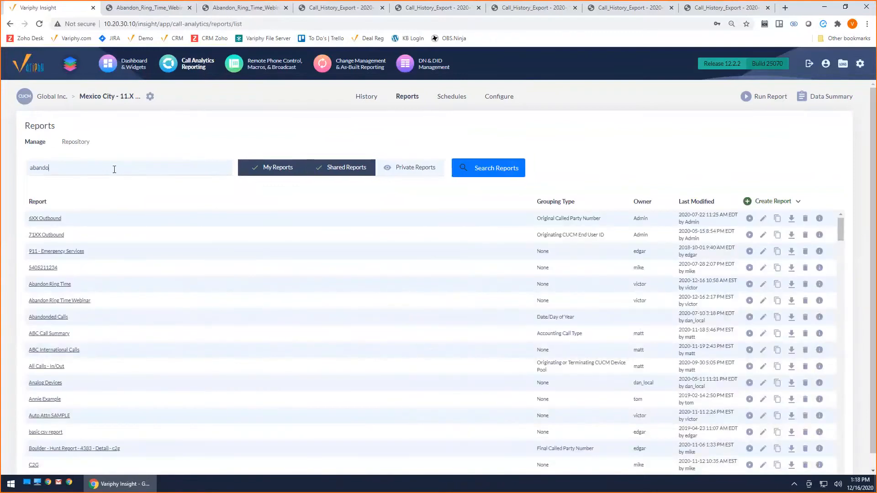
pyautogui.click(492, 169)
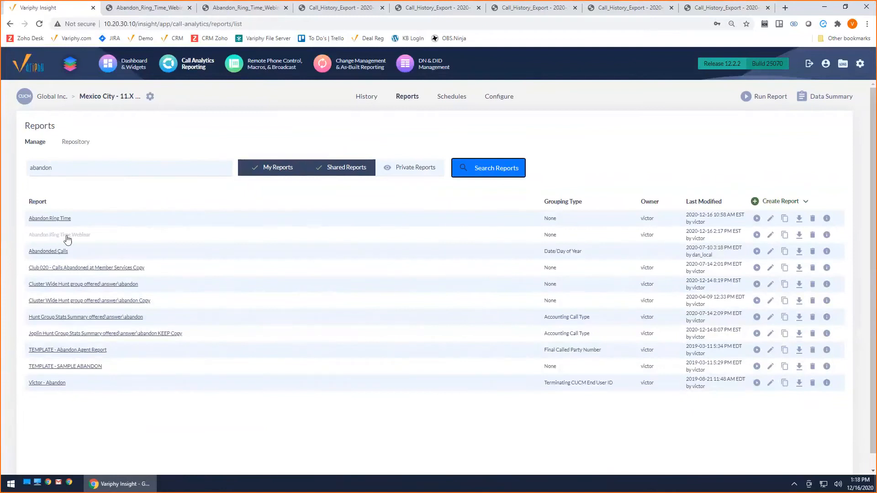
# Step: Edit the Abandon Ring Time Webinar report and rename its Ad Hoc Search Set as "1. All Abandon"
pyautogui.click(66, 235)
pyautogui.click(249, 178)
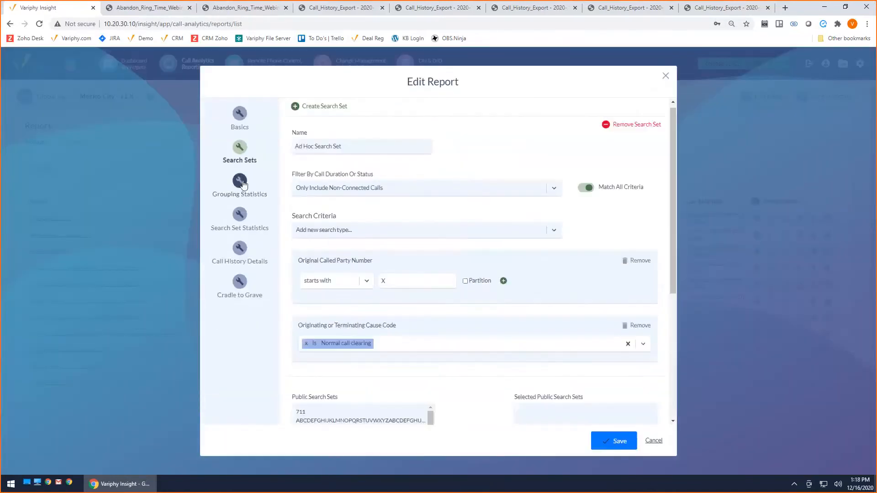
pyautogui.click(354, 146)
pyautogui.hotkey('ctrl', 'a')
pyautogui.write('All Abndon')
pyautogui.press('BackSpace')
pyautogui.press('BackSpace')
pyautogui.press('BackSpace')
pyautogui.press('BackSpace')
pyautogui.write('ando')
pyautogui.write('1.')
# Step: Create a second search set in the report and name it "2. Calls abandon within 5 second ring"
pyautogui.click(323, 109)
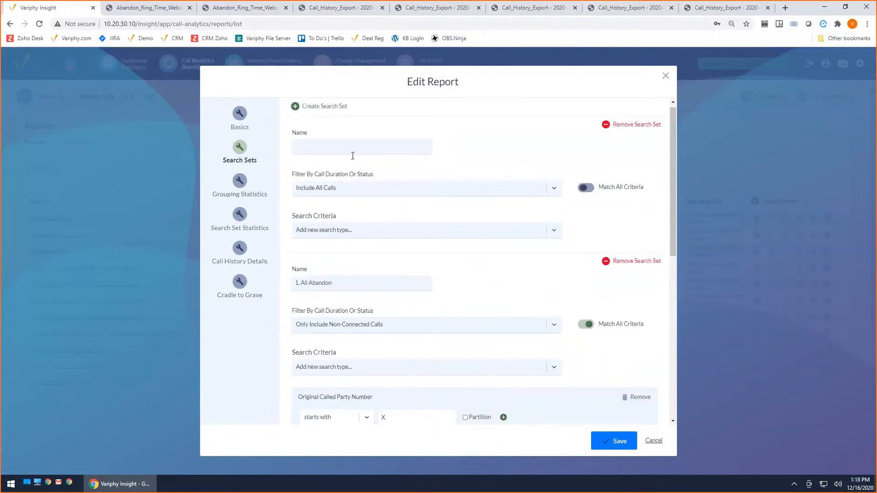
pyautogui.scroll(-2, 341, 361)
pyautogui.scroll(1, 366, 304)
pyautogui.scroll(1, 365, 303)
pyautogui.click(339, 152)
pyautogui.write('2.')
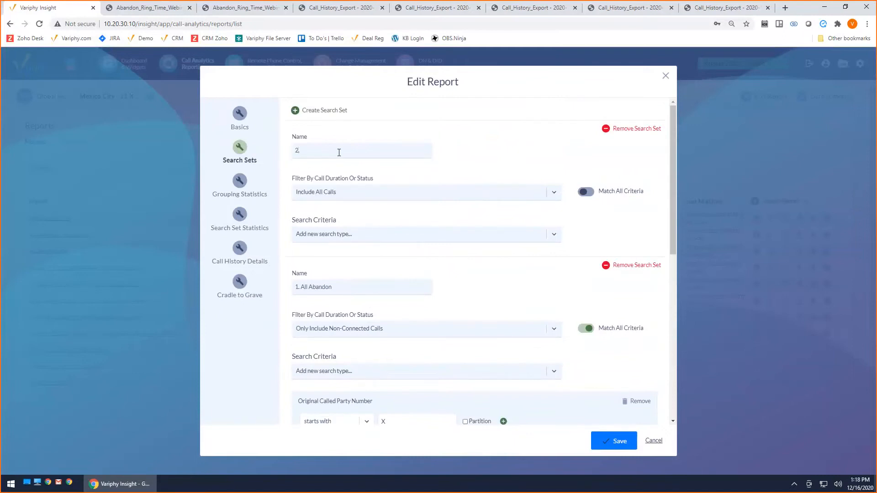
pyautogui.write(' Calls abandon withing 5 second rin')
pyautogui.click(357, 150)
pyautogui.press('BackSpace')
# Step: Filter the new search set by call status to Only Include Non-Connected Calls, like the "1. All Abandon" set
pyautogui.scroll(-2, 425, 269)
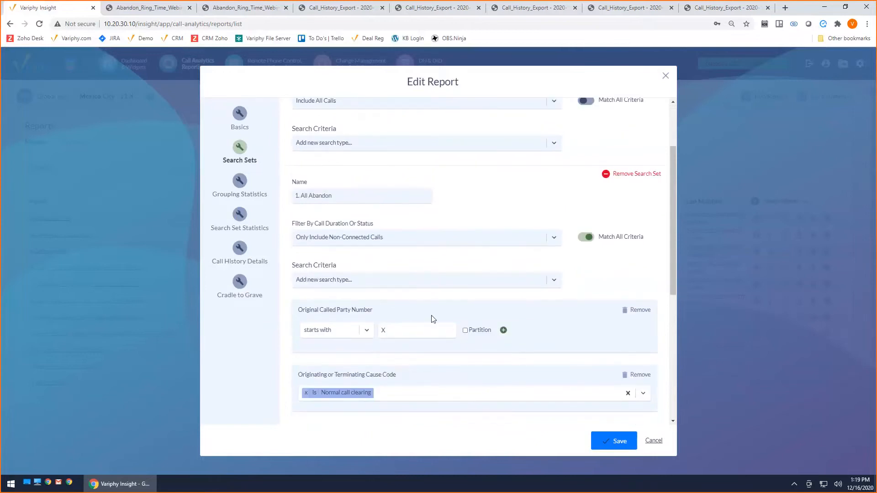
pyautogui.scroll(2, 433, 319)
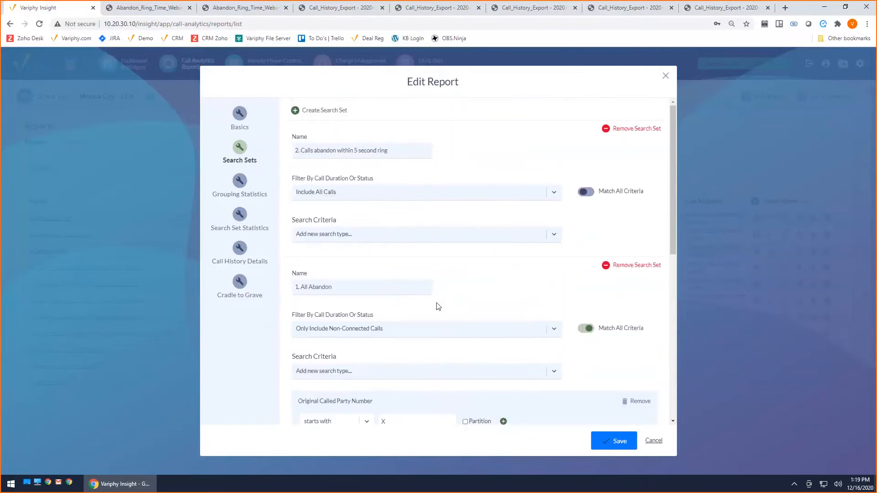
pyautogui.click(372, 196)
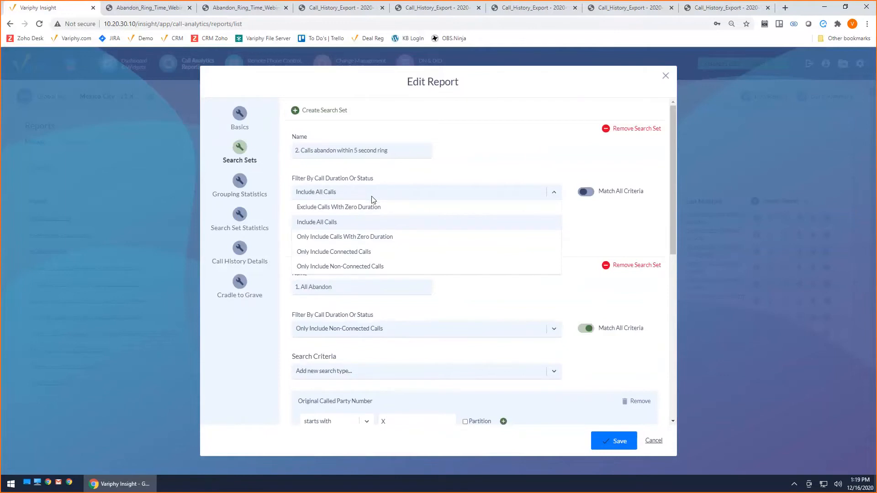
pyautogui.click(368, 267)
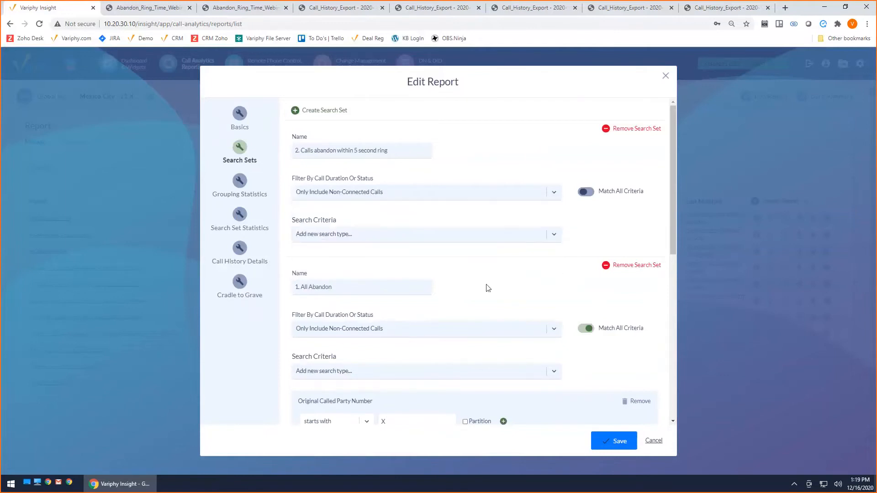
# Step: Add an Original Called Party Number criterion to the second search set that starts with X
pyautogui.click(377, 236)
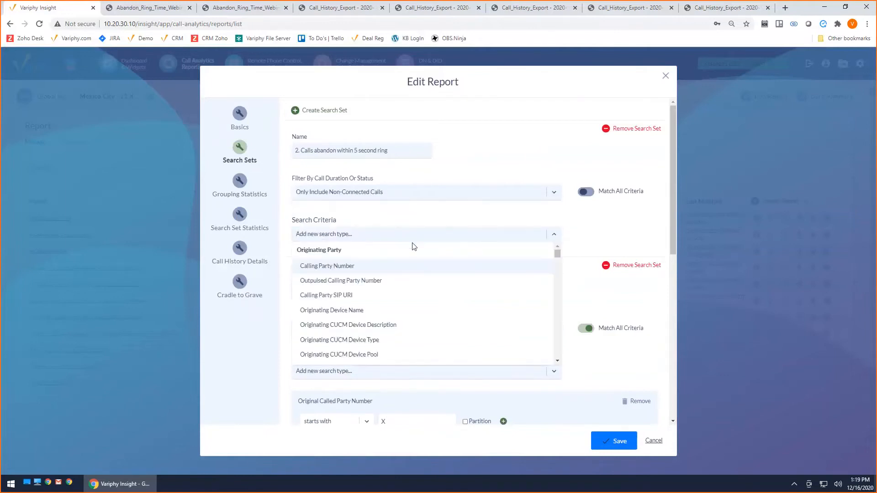
pyautogui.write('origin')
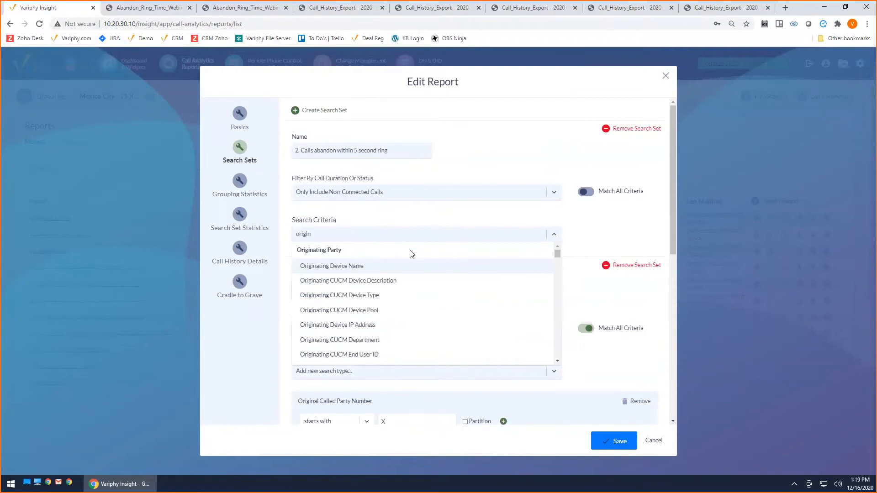
pyautogui.scroll(-5, 387, 284)
pyautogui.click(336, 306)
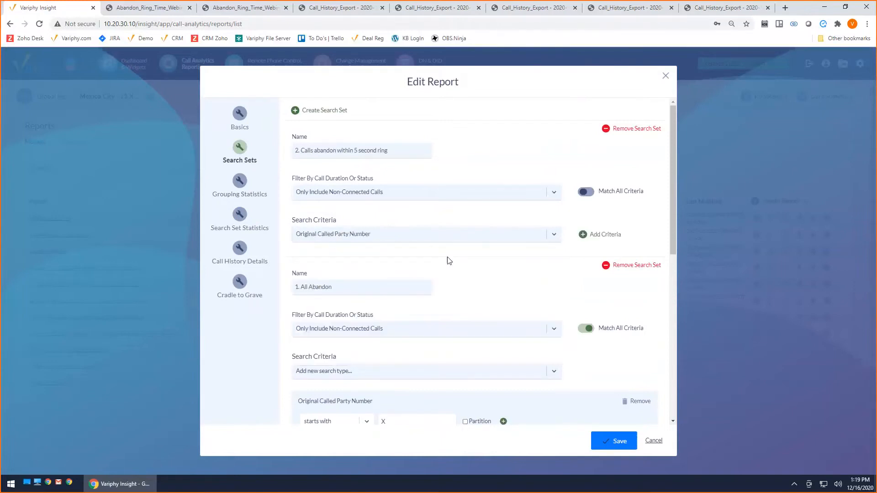
pyautogui.click(588, 239)
pyautogui.click(347, 284)
pyautogui.click(358, 321)
pyautogui.click(401, 284)
pyautogui.click(403, 303)
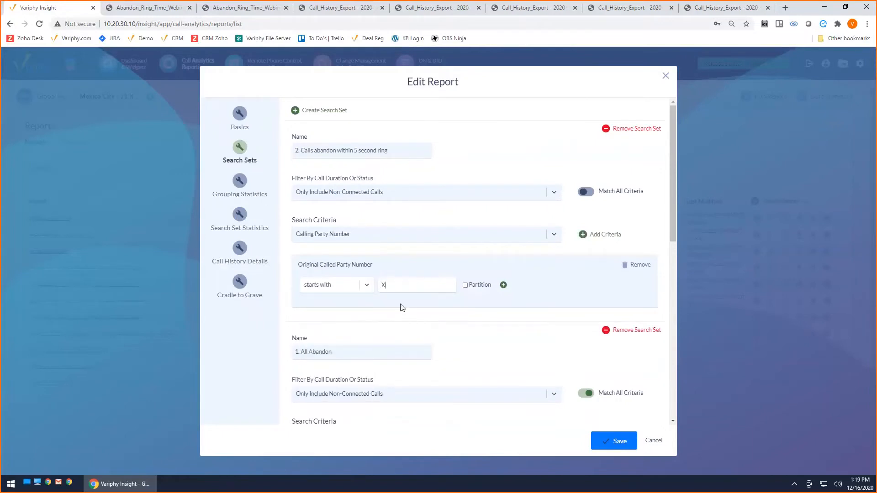
# Step: Add an Originating or Terminating Cause Code criterion to the second search set, set to Normal call clearing
pyautogui.scroll(-2, 455, 323)
pyautogui.scroll(-2, 408, 358)
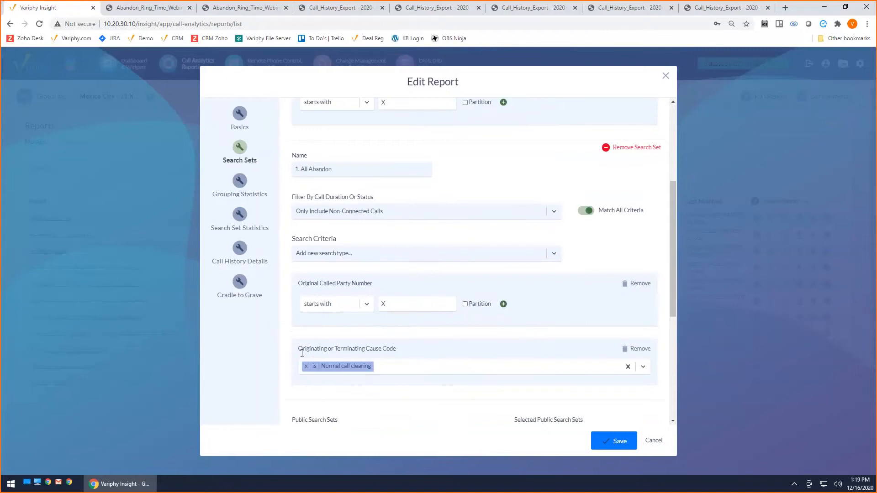
pyautogui.scroll(4, 396, 350)
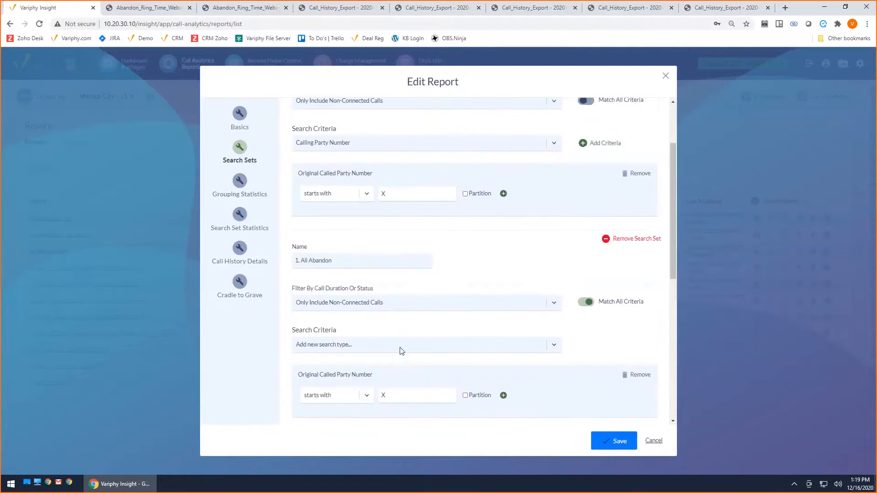
pyautogui.click(377, 238)
pyautogui.write('cau')
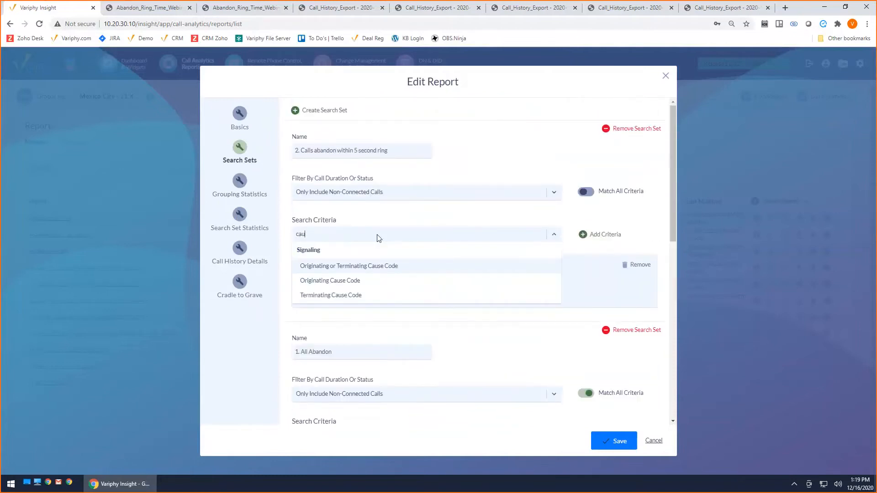
pyautogui.click(371, 267)
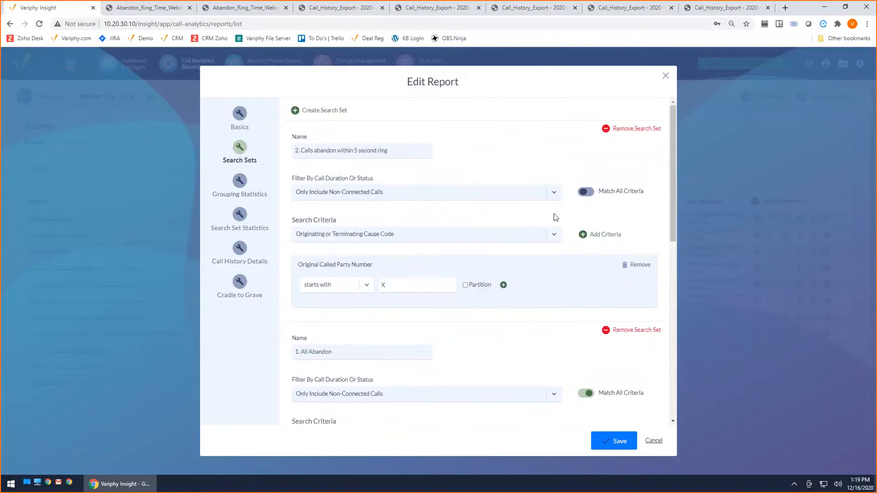
pyautogui.click(584, 235)
pyautogui.click(388, 283)
pyautogui.write('norma')
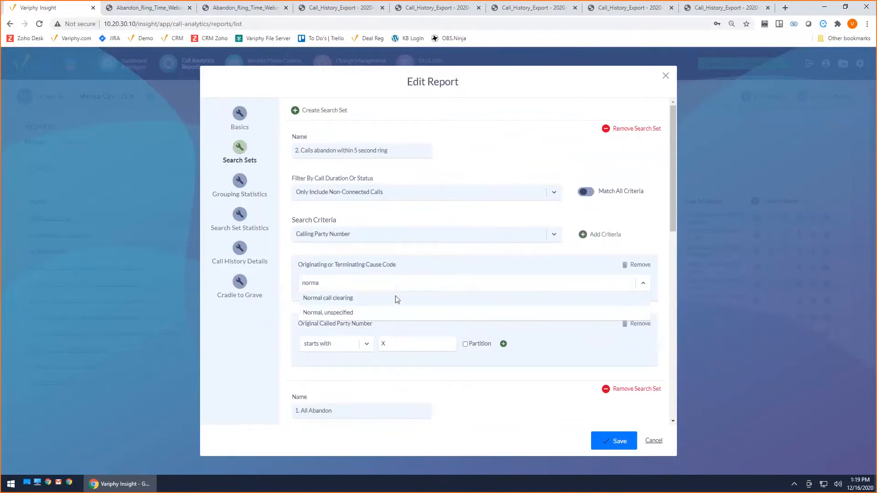
pyautogui.click(393, 297)
pyautogui.click(436, 260)
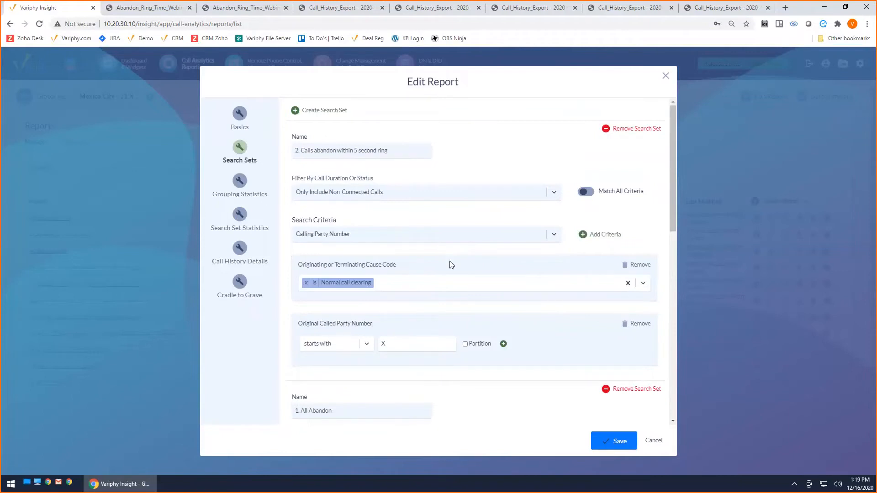
# Step: Add a Ring Duration (seconds) criterion to the second search set, less than or equal to 5
pyautogui.click(416, 235)
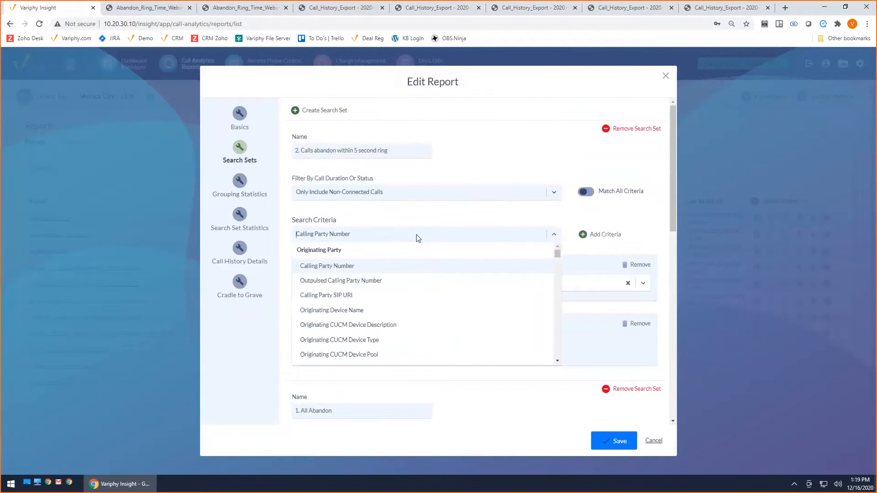
pyautogui.write('ring')
pyautogui.click(355, 267)
pyautogui.click(587, 235)
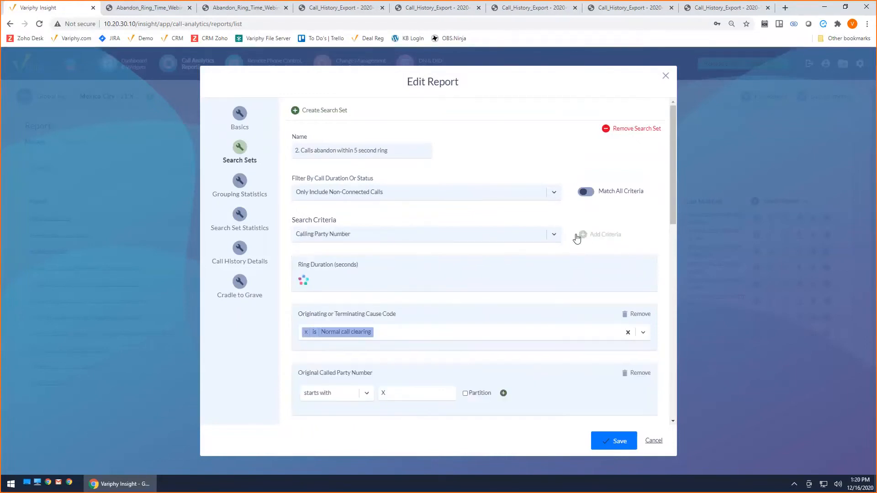
pyautogui.click(330, 285)
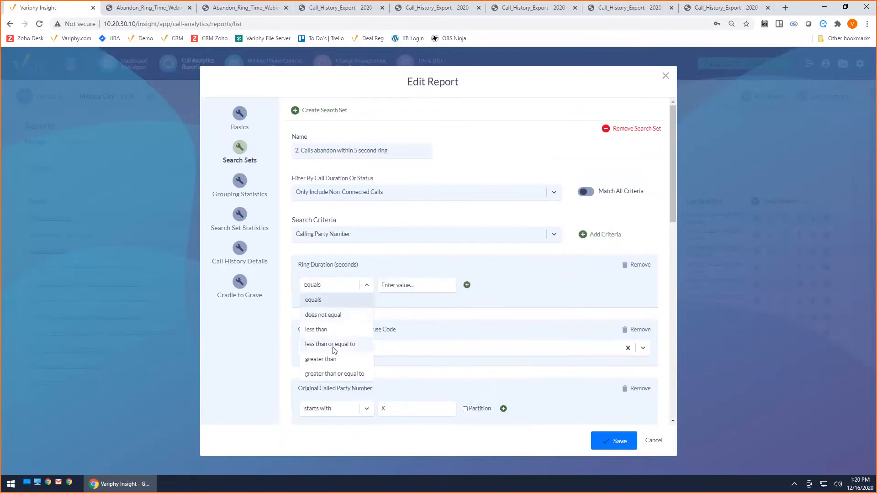
pyautogui.click(351, 344)
pyautogui.click(429, 290)
pyautogui.write('5')
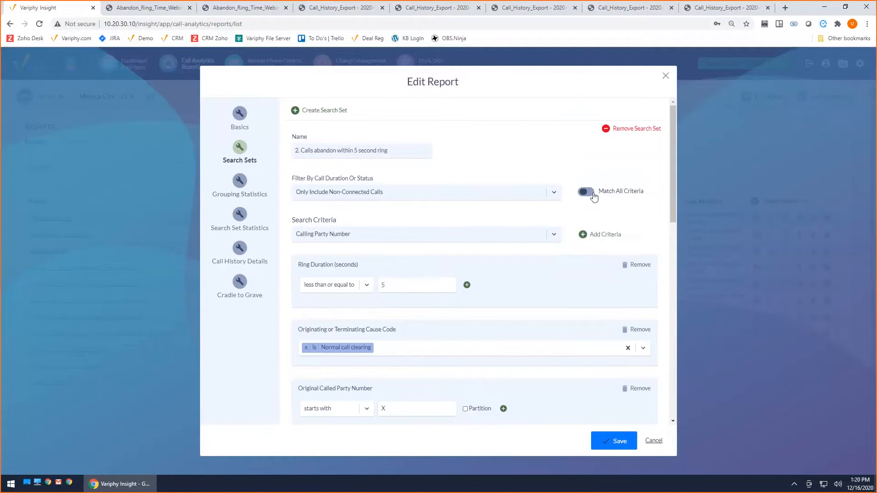
# Step: Turn on Match All Criteria for the second search set and check its criteria
pyautogui.moveTo(599, 192); pyautogui.dragTo(645, 191)
pyautogui.scroll(-1, 579, 262)
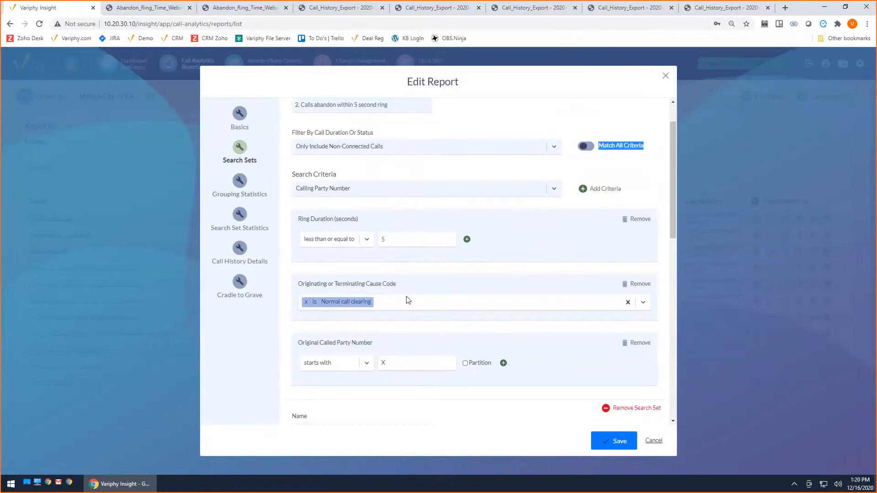
pyautogui.doubleClick(398, 363)
pyautogui.click(586, 147)
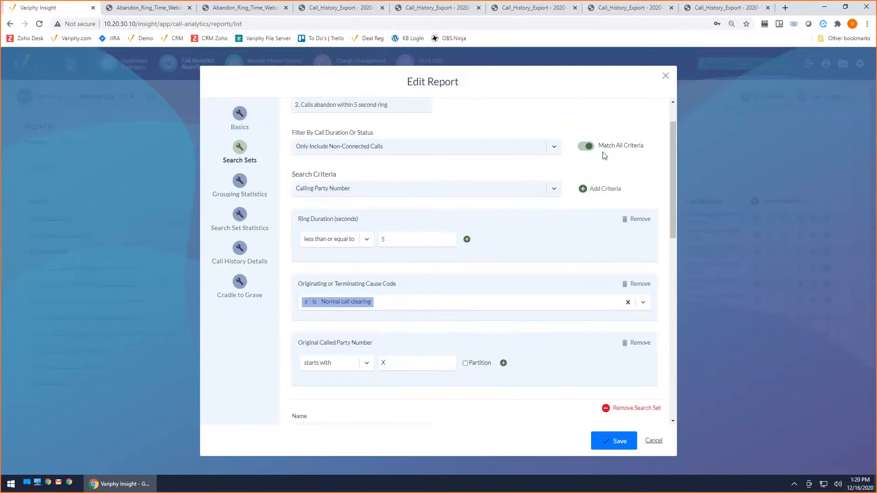
pyautogui.scroll(1, 555, 204)
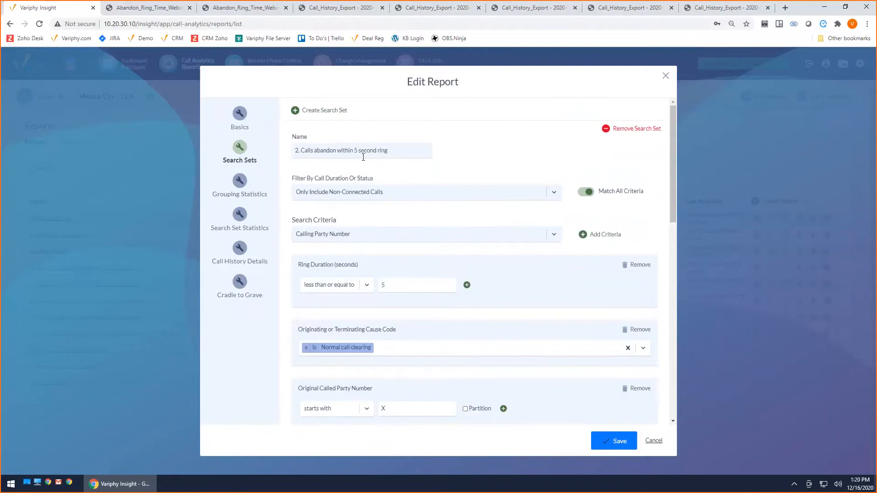
pyautogui.scroll(-2, 365, 251)
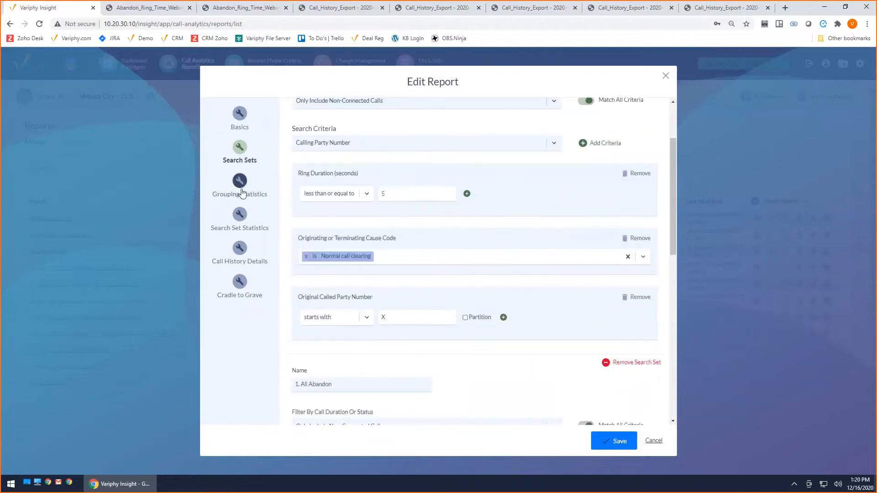
# Step: Review the search set statistics, turn on Show Call History Record Details, and save the report
pyautogui.click(235, 226)
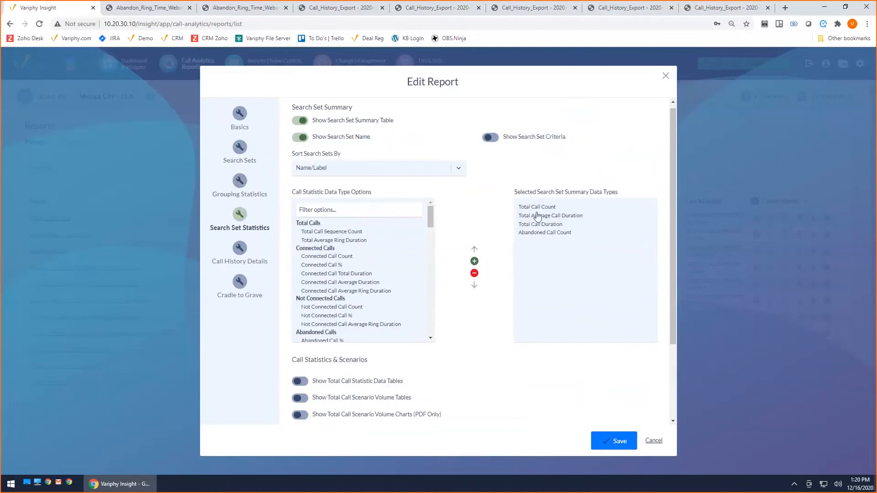
pyautogui.scroll(-1, 470, 315)
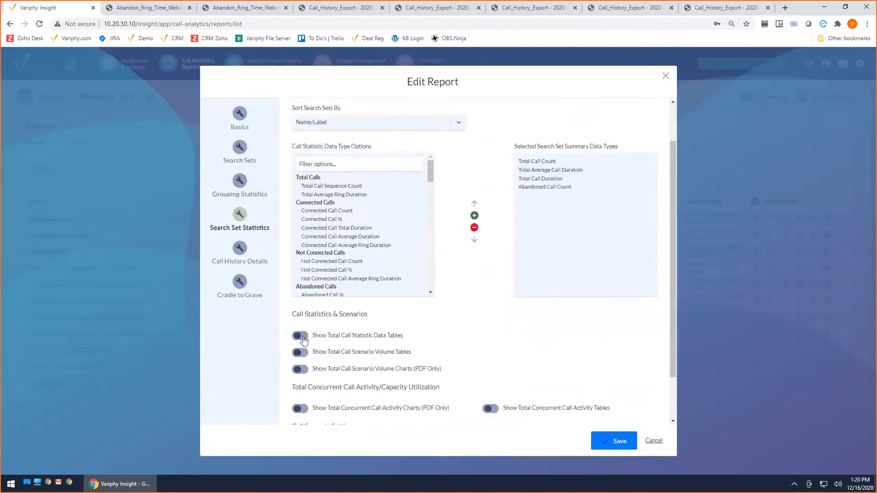
pyautogui.click(237, 250)
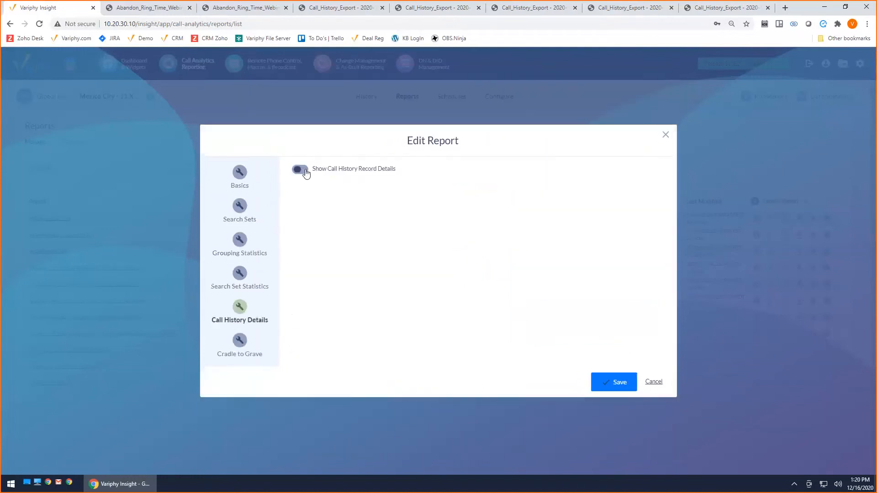
pyautogui.click(304, 172)
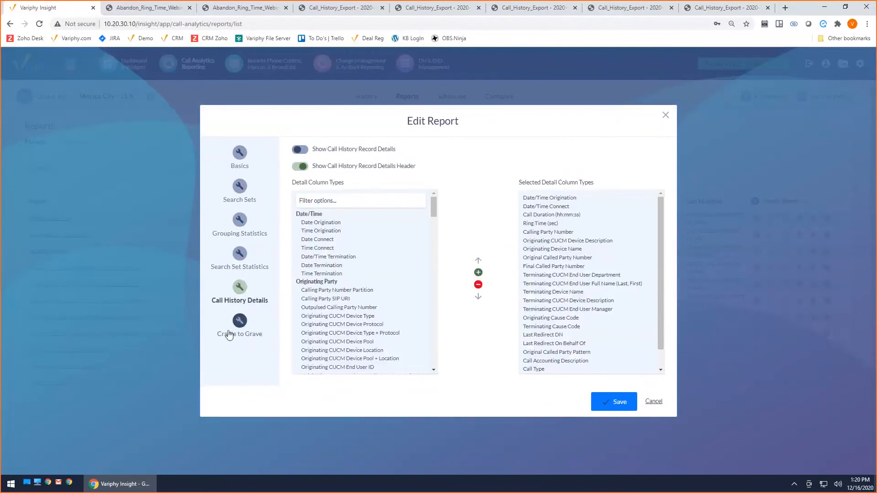
pyautogui.click(619, 403)
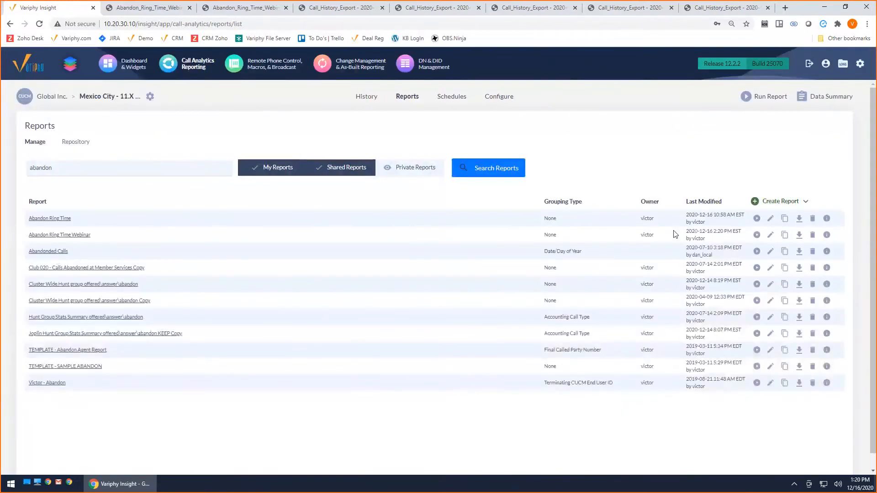
# Step: Run the Abandon Ring Time Webinar report as an HTML download for Previous Week (Sun, Dec 06, 2020 - Sat, Dec 12, 2020)
pyautogui.click(756, 235)
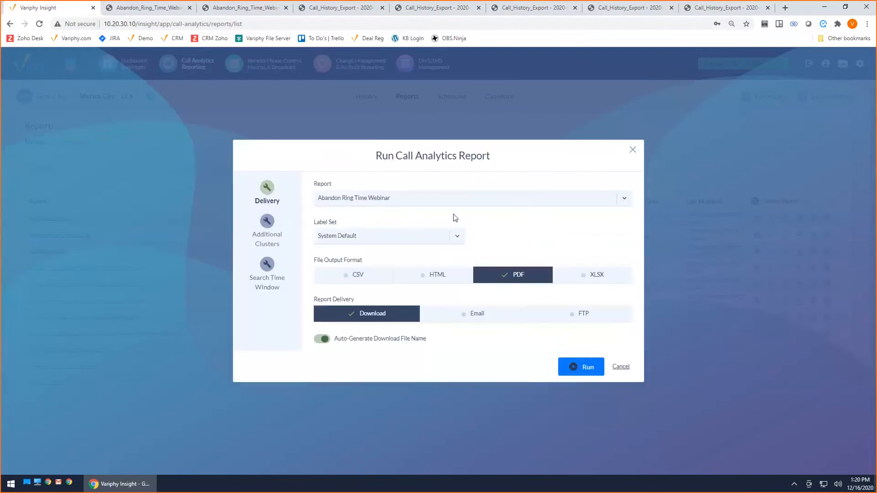
pyautogui.click(436, 276)
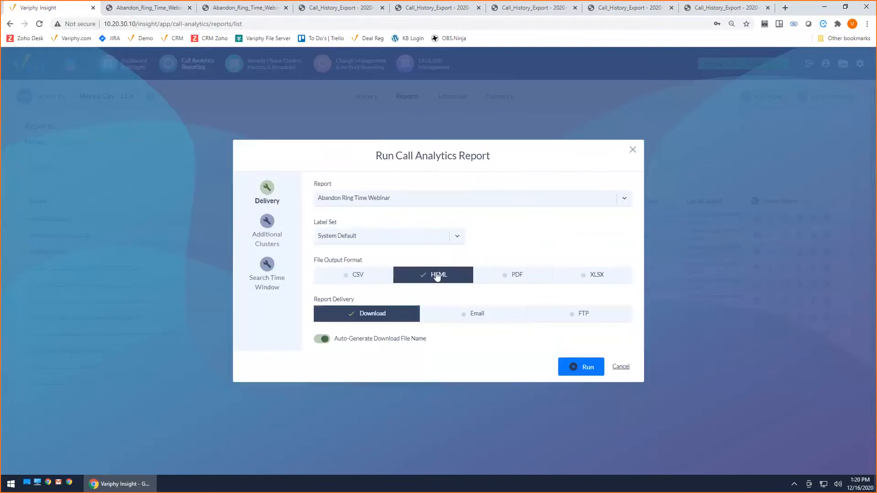
pyautogui.click(267, 267)
pyautogui.click(457, 223)
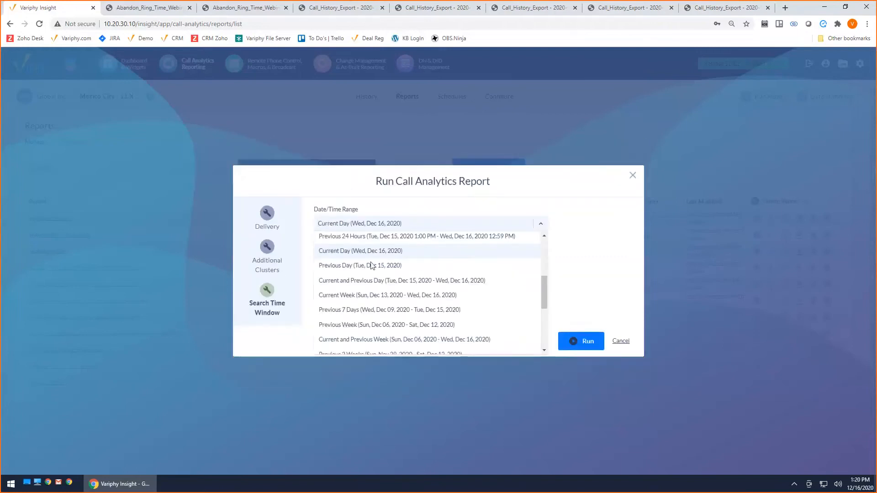
pyautogui.click(363, 322)
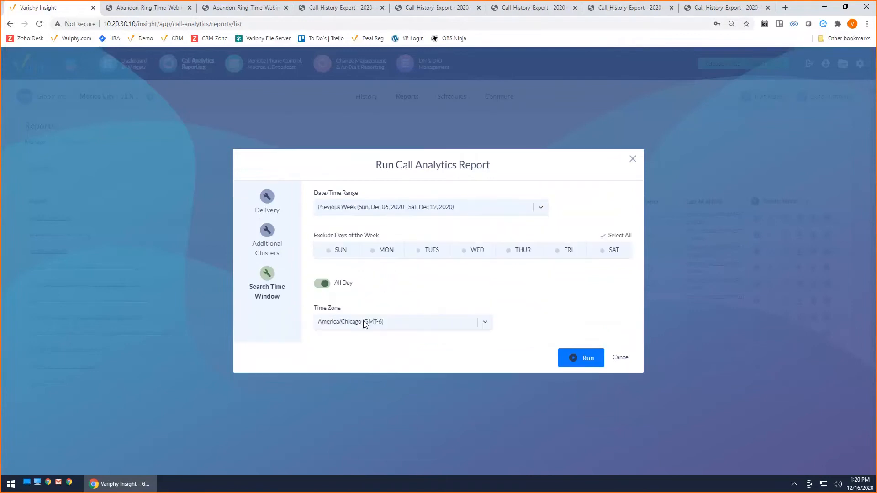
pyautogui.click(578, 358)
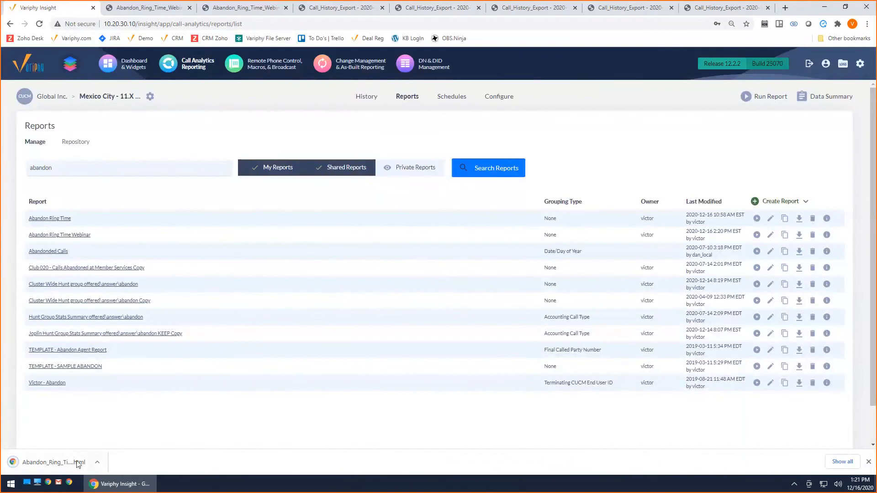
# Step: Open the downloaded HTML report and compare the total call counts of both search sets in the Search Criteria Summary
pyautogui.click(78, 464)
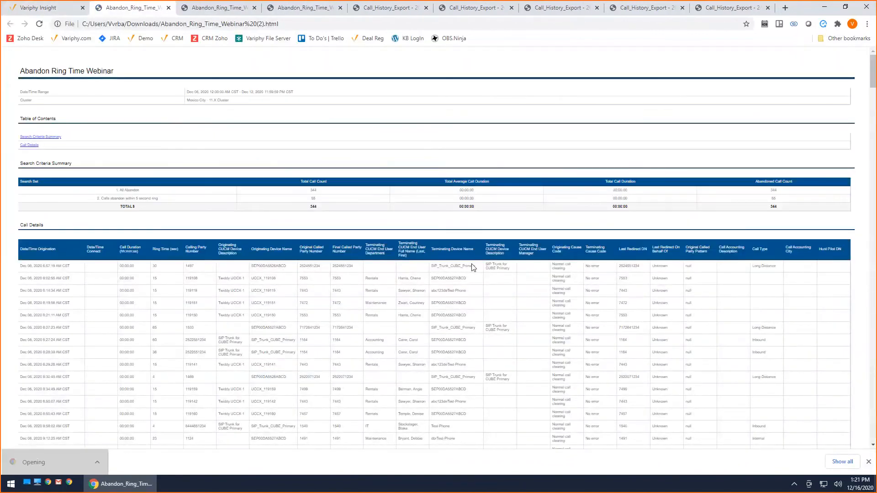
pyautogui.doubleClick(132, 190)
pyautogui.doubleClick(313, 190)
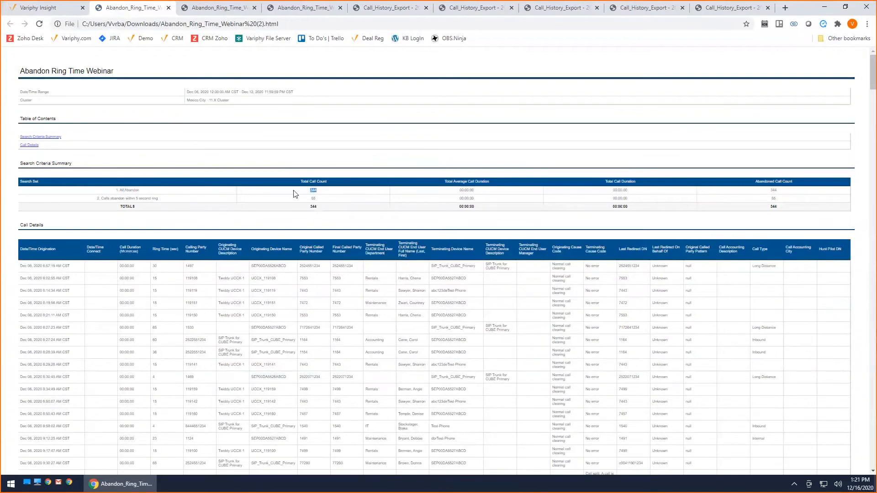
pyautogui.moveTo(114, 198); pyautogui.dragTo(158, 198)
pyautogui.doubleClick(325, 200)
pyautogui.doubleClick(319, 207)
pyautogui.doubleClick(319, 191)
pyautogui.doubleClick(312, 198)
# Step: Return to the reports list and open the search sets of Abandon Ring Time Webinar for editing
pyautogui.click(41, 8)
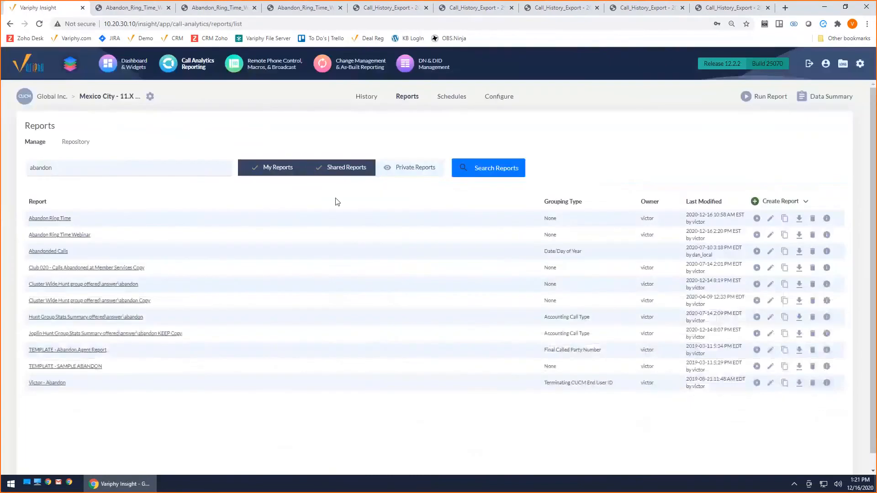
pyautogui.click(769, 235)
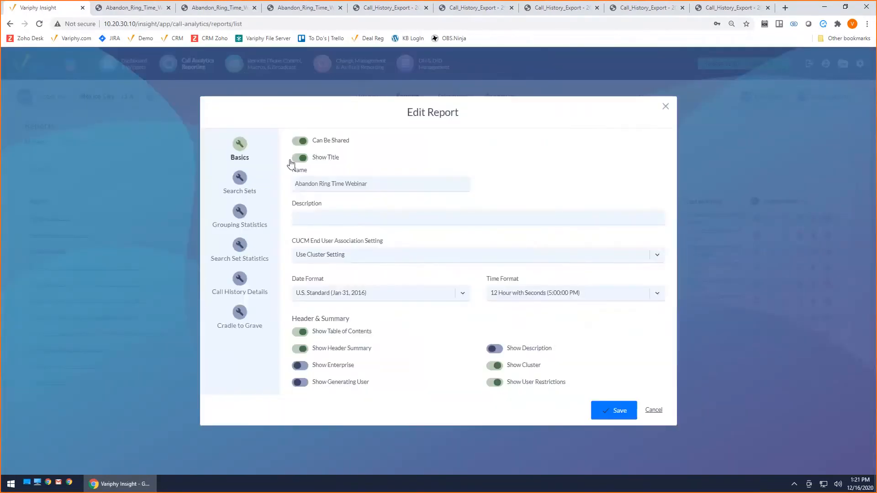
pyautogui.click(255, 182)
# Step: Compare the search set names in the report definition with those in the downloaded report's Search Criteria Summary
pyautogui.moveTo(346, 145); pyautogui.dragTo(300, 146)
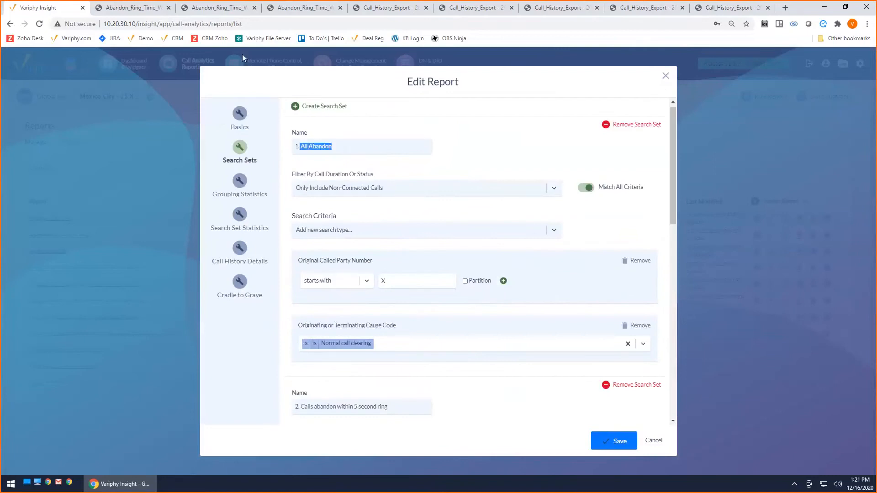
pyautogui.click(151, 12)
pyautogui.moveTo(141, 190); pyautogui.dragTo(96, 199)
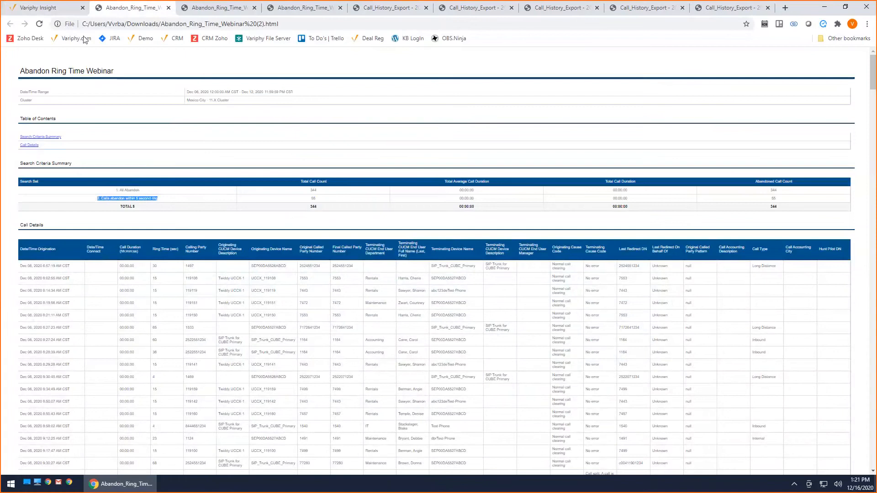
pyautogui.click(67, 9)
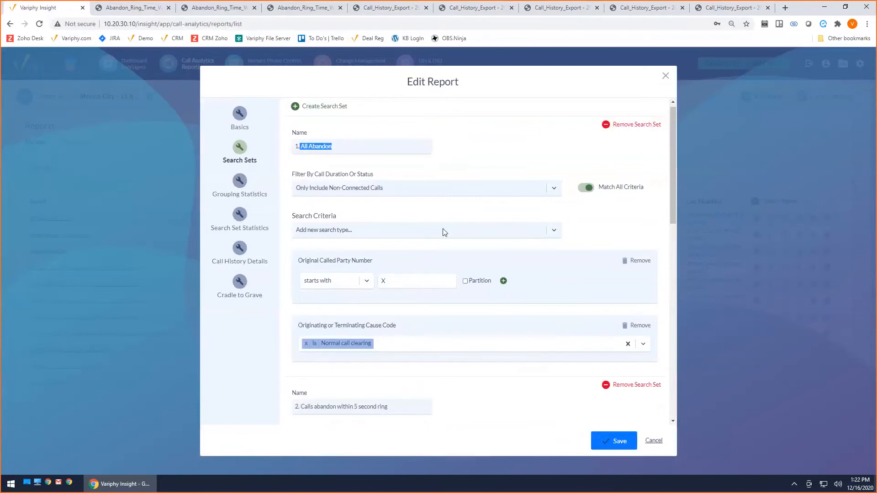
# Step: Create a new search set named "3. Calls Abandon between 6 and 15 seconds"
pyautogui.click(479, 153)
pyautogui.scroll(1, 454, 170)
pyautogui.click(311, 114)
pyautogui.click(330, 151)
pyautogui.write('3. ')
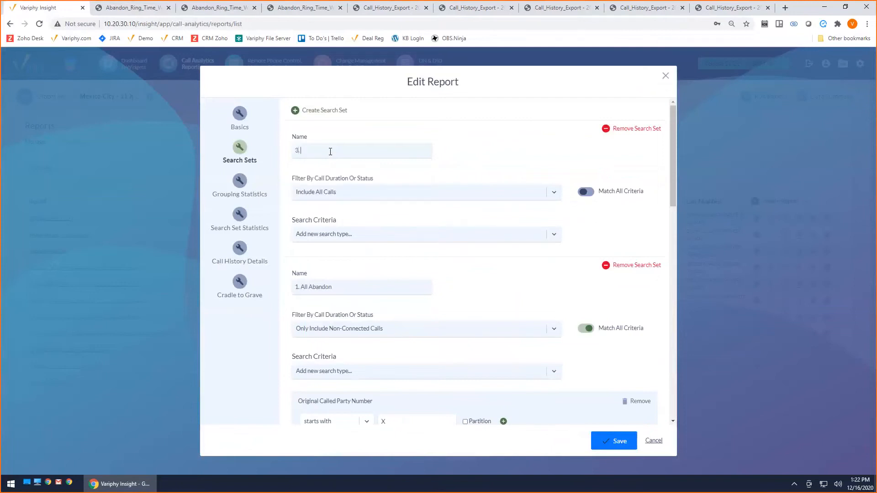
pyautogui.write('Calls Abandon between 6 and 15 seconds')
# Step: Add an Original Called Party Number criterion to the third search set that starts with X
pyautogui.click(389, 241)
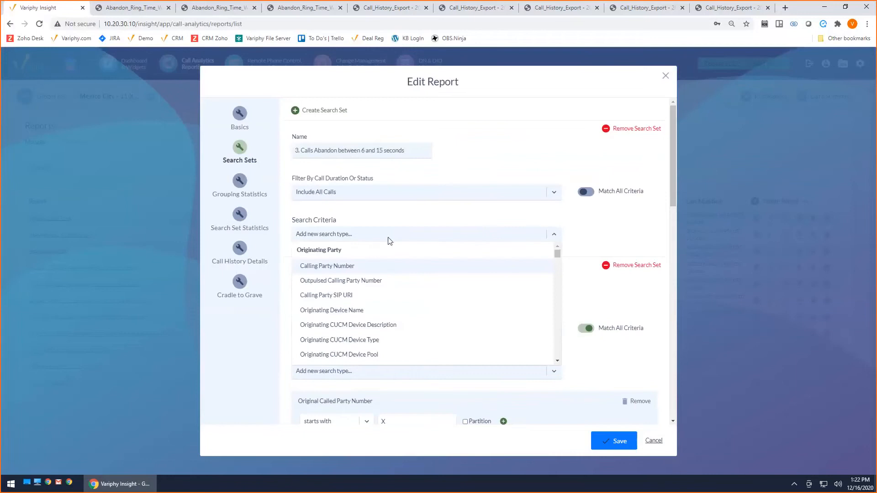
pyautogui.scroll(-5, 397, 278)
pyautogui.scroll(-2, 394, 299)
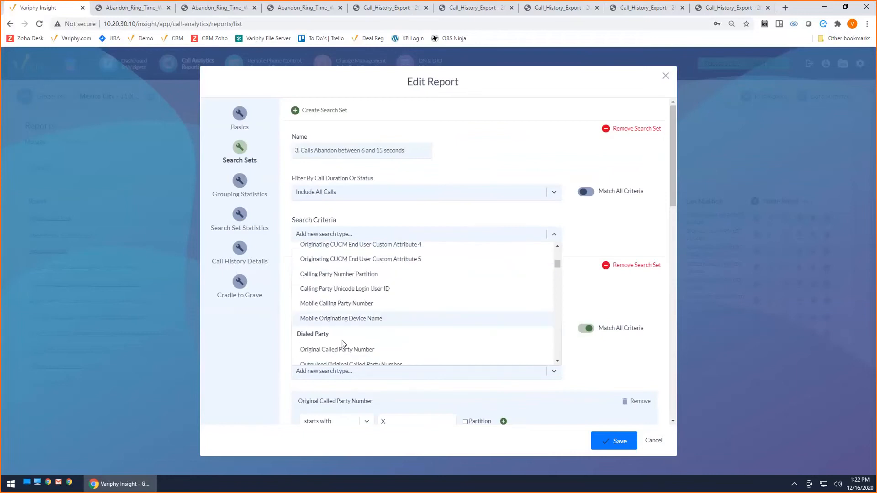
pyautogui.click(345, 347)
pyautogui.click(600, 238)
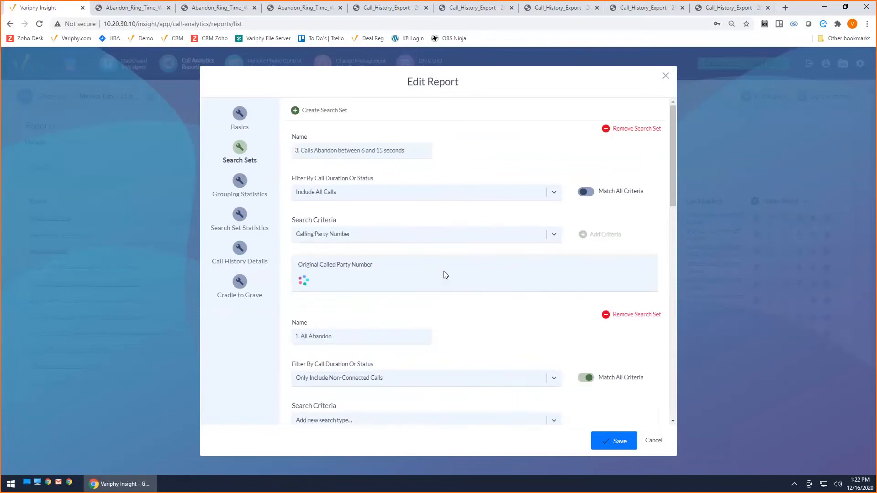
pyautogui.click(330, 285)
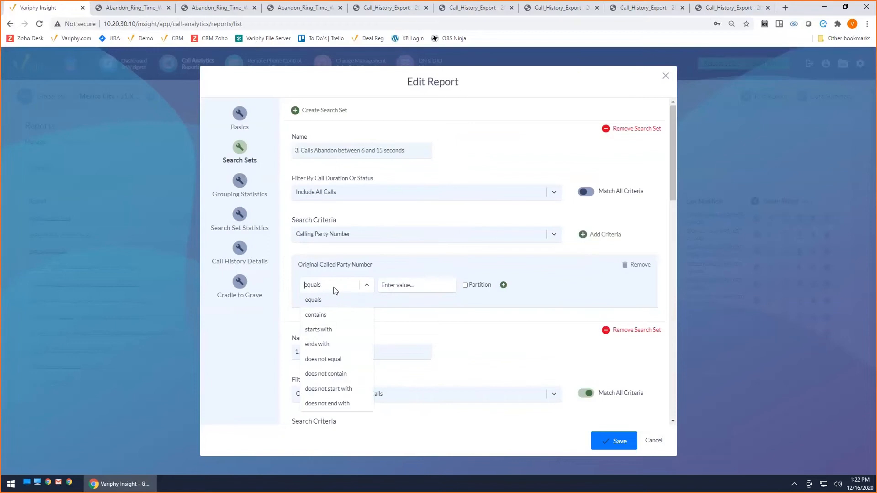
pyautogui.click(336, 329)
pyautogui.click(406, 285)
pyautogui.write('X')
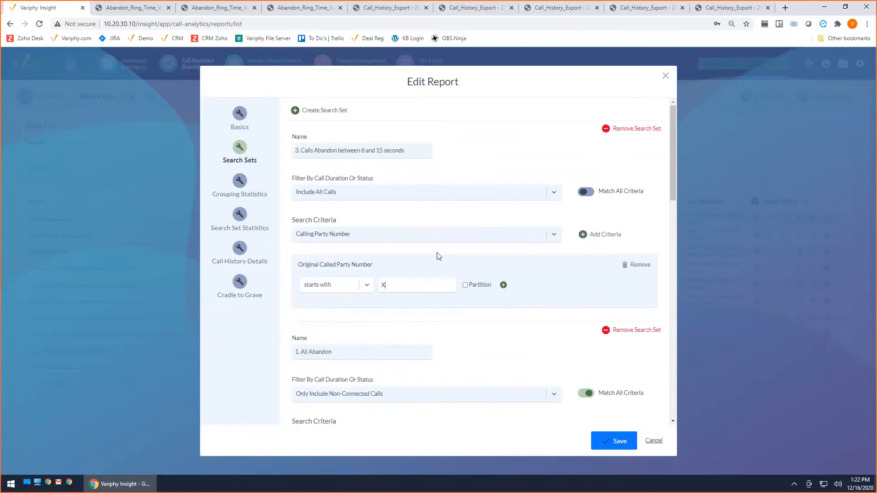
# Step: Filter the third search set to Only Include Non-Connected Calls and turn on Match All Criteria
pyautogui.scroll(-1, 457, 261)
pyautogui.scroll(1, 357, 144)
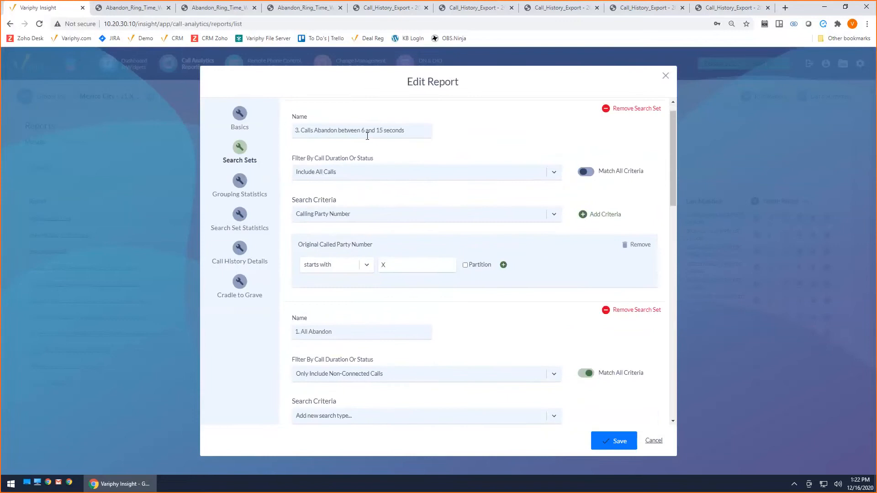
pyautogui.click(329, 192)
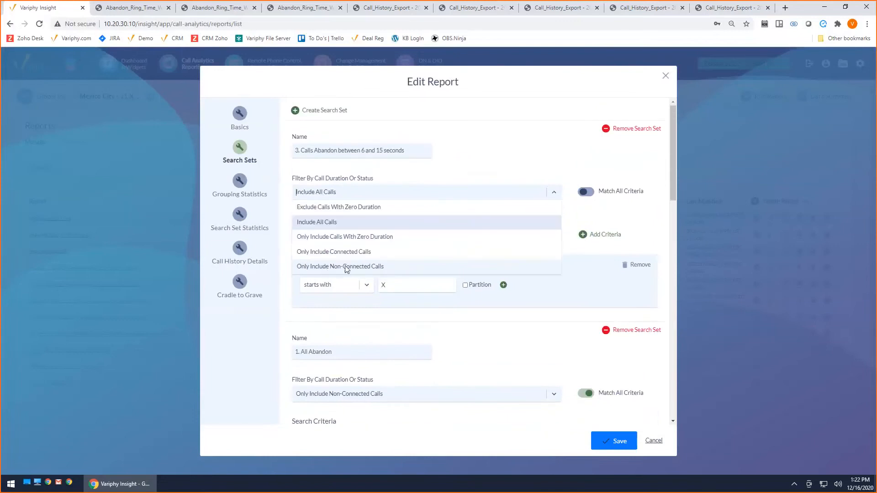
pyautogui.click(323, 267)
pyautogui.click(606, 194)
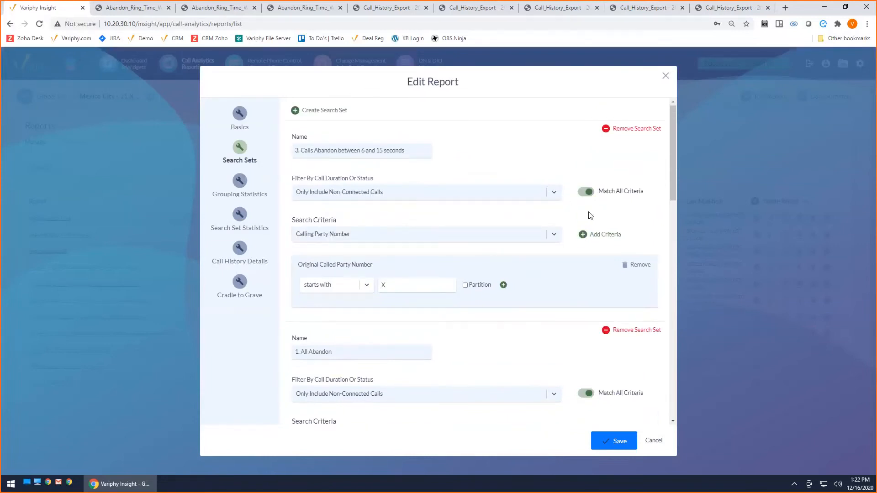
# Step: Add an Originating or Terminating Cause Code criterion to the third search set, set to Normal call clearing
pyautogui.click(340, 236)
pyautogui.scroll(-3, 361, 265)
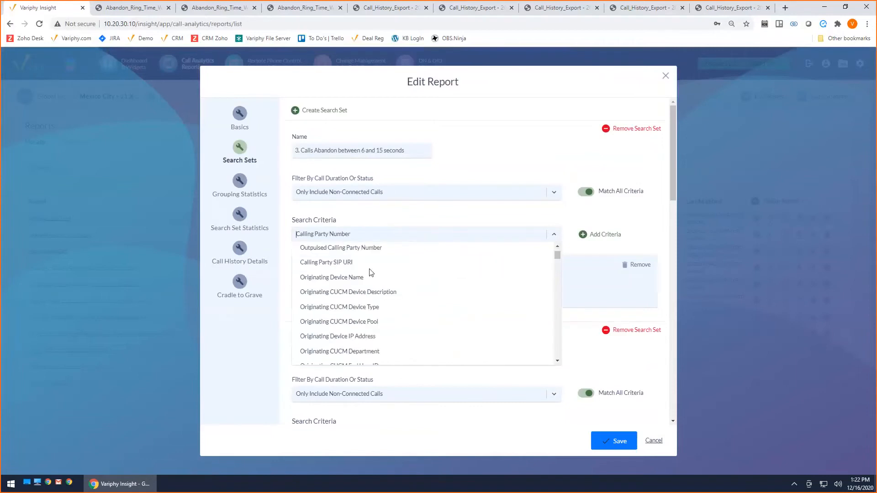
pyautogui.write('cause')
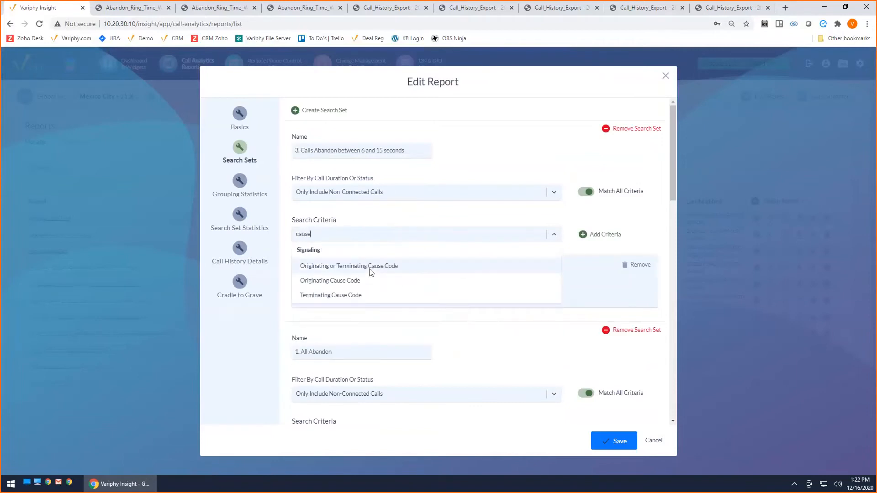
pyautogui.click(370, 270)
pyautogui.click(593, 234)
pyautogui.click(391, 284)
pyautogui.write('norm')
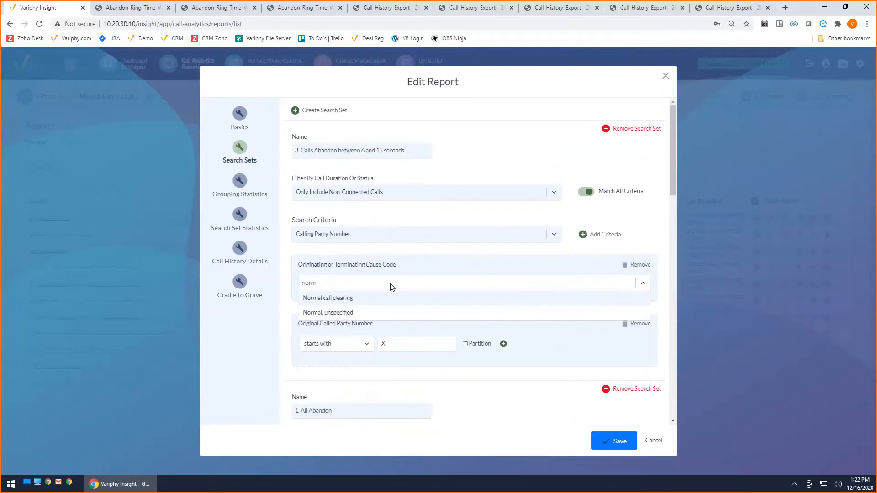
pyautogui.click(341, 298)
pyautogui.click(432, 252)
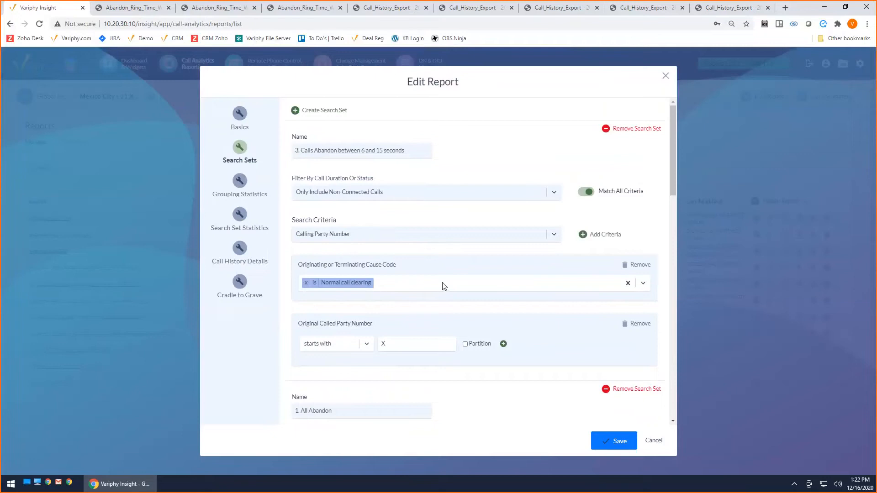
# Step: Add a Ring Duration (seconds) criterion to the third search set, "3. Calls Abandon between 6 and 15 seconds"
pyautogui.scroll(-1, 443, 286)
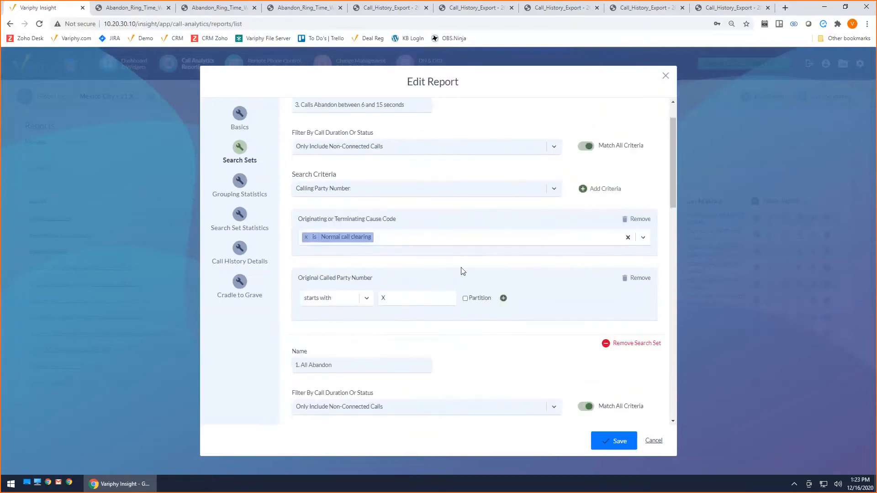
pyautogui.scroll(-2, 459, 276)
pyautogui.scroll(-3, 470, 271)
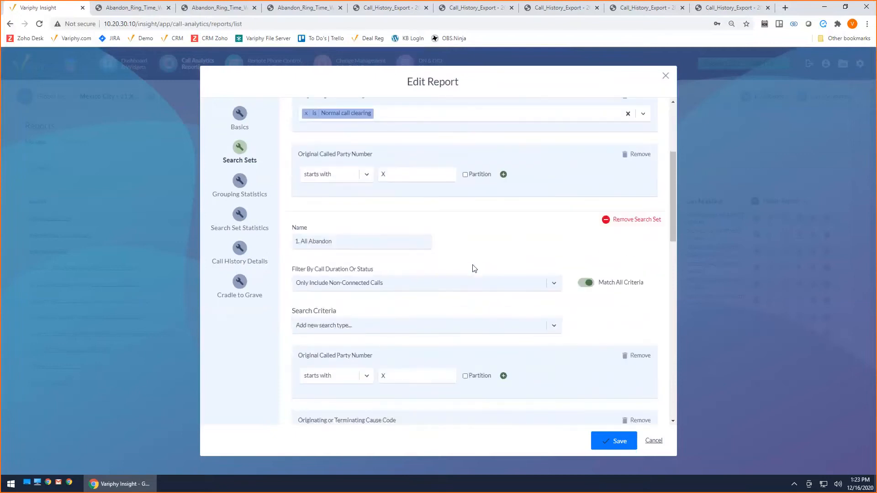
pyautogui.scroll(5, 474, 268)
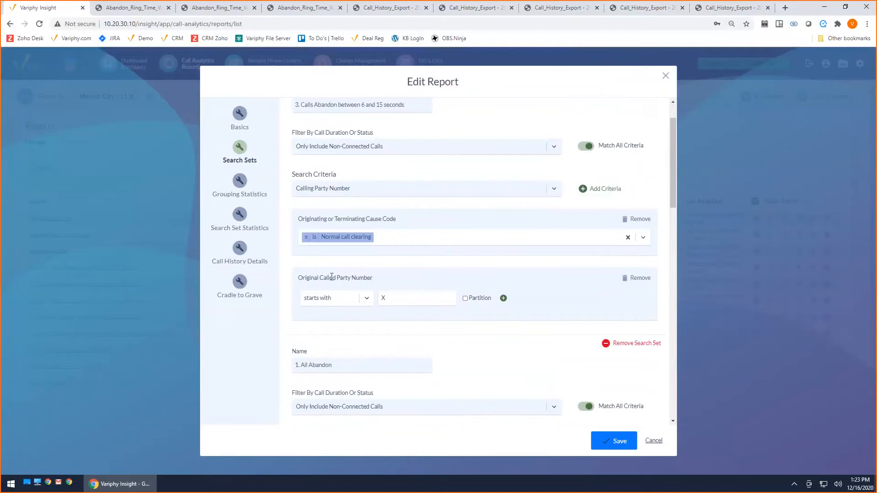
pyautogui.click(362, 189)
pyautogui.write('rlung')
pyautogui.press('BackSpace')
pyautogui.press('BackSpace')
pyautogui.press('BackSpace')
pyautogui.press('BackSpace')
pyautogui.press('BackSpace')
pyautogui.write('ring')
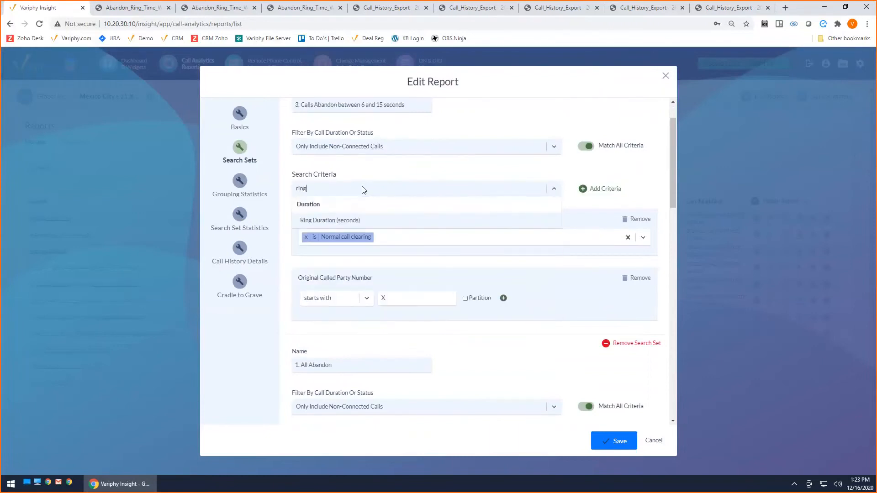
pyautogui.click(352, 220)
pyautogui.click(583, 190)
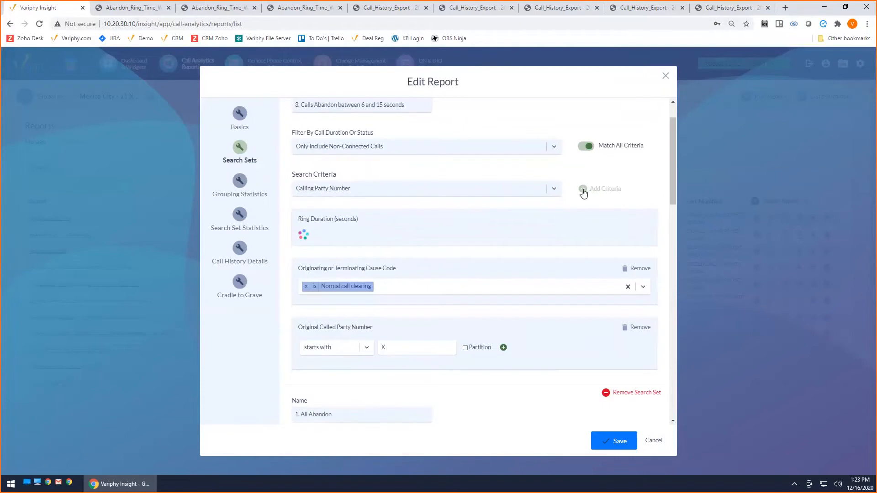
# Step: Set the third search set's Ring Duration conditions to greater than 5 and less than or equal to 15
pyautogui.click(336, 241)
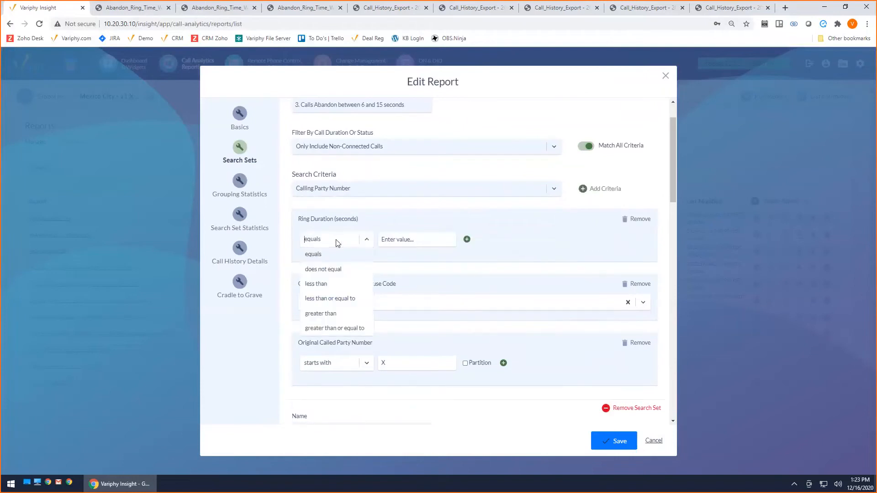
pyautogui.click(333, 313)
pyautogui.write('5')
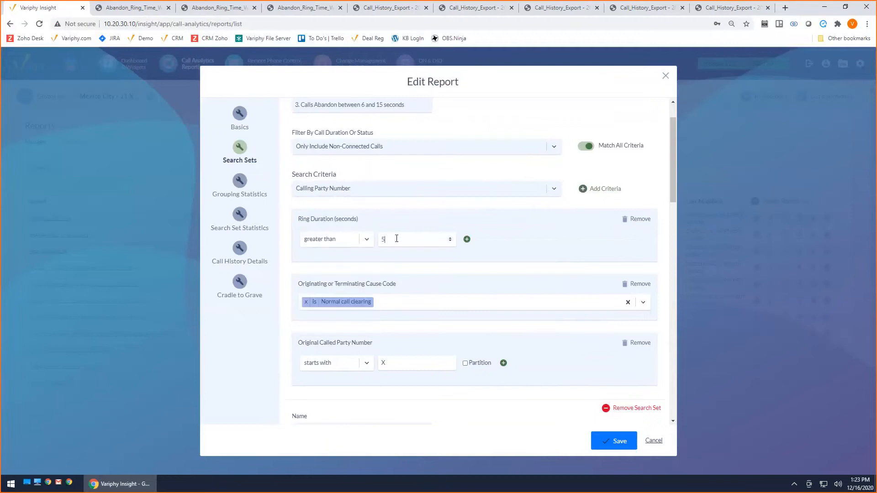
pyautogui.click(467, 241)
pyautogui.click(510, 240)
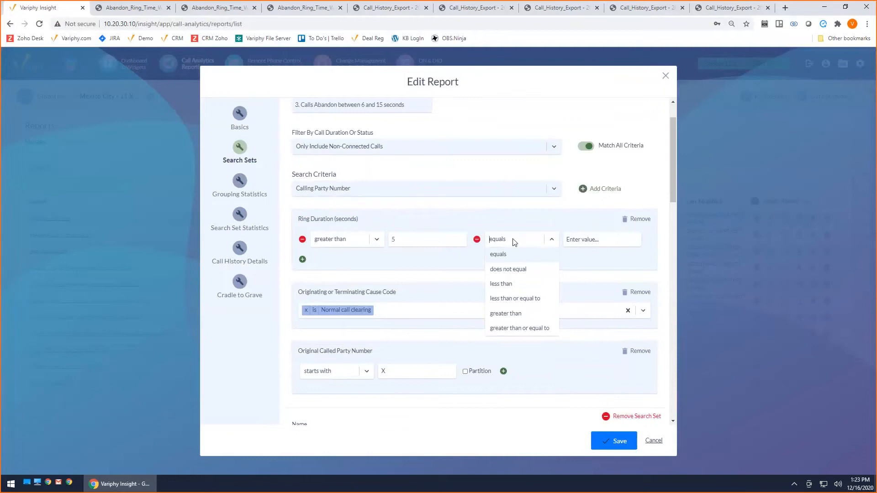
pyautogui.click(518, 299)
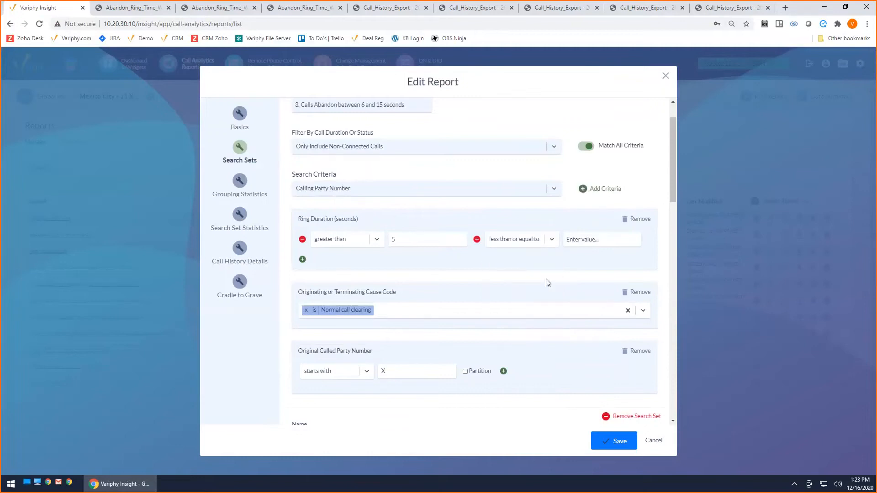
pyautogui.click(600, 240)
pyautogui.write('15')
# Step: Review the third search set's criteria and save the report
pyautogui.scroll(-6, 489, 323)
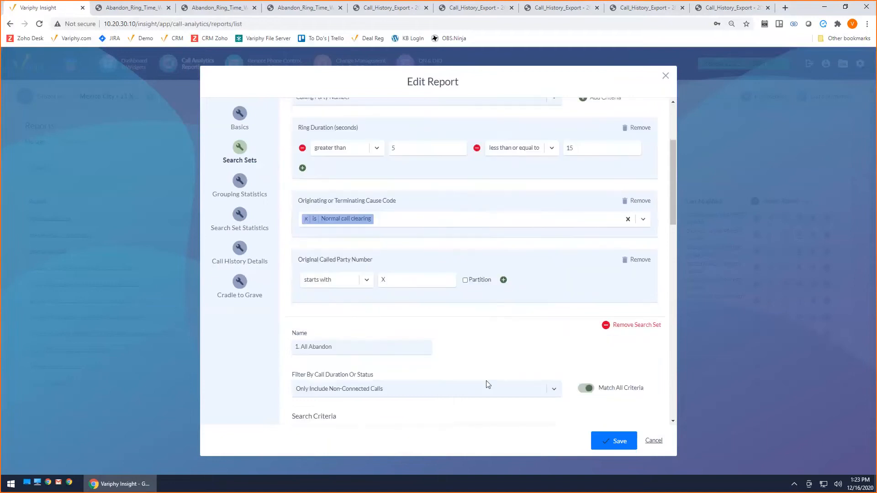
pyautogui.scroll(7, 438, 324)
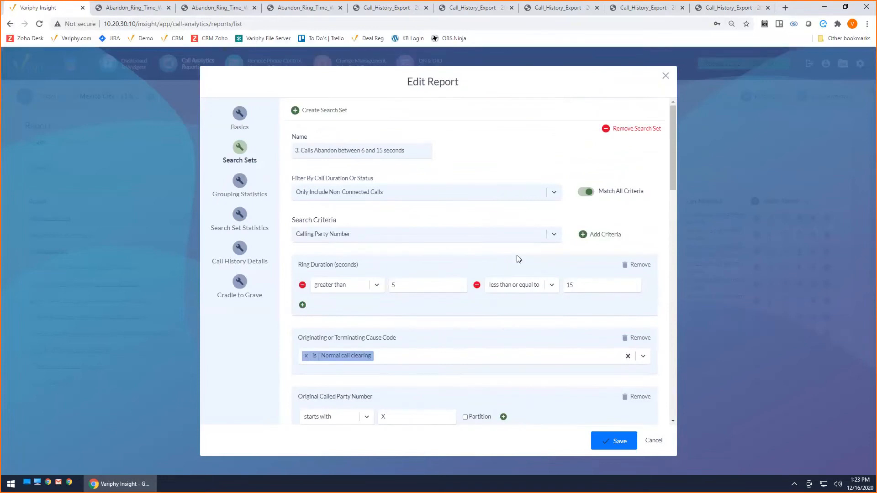
pyautogui.click(618, 442)
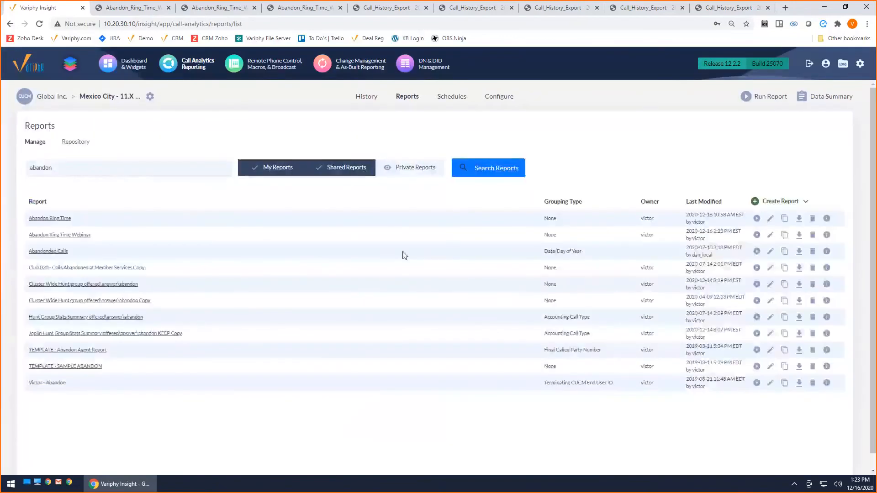
# Step: Run the Abandon Ring Time Webinar report for the previous week
pyautogui.click(757, 236)
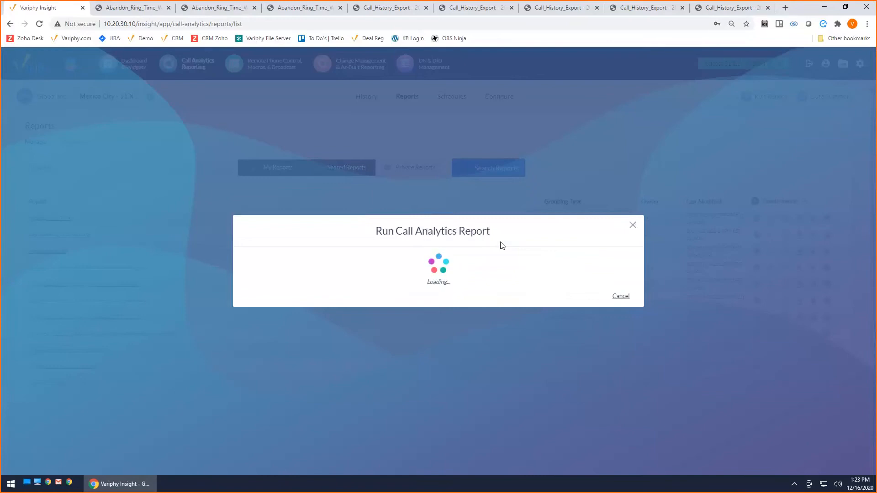
pyautogui.click(277, 264)
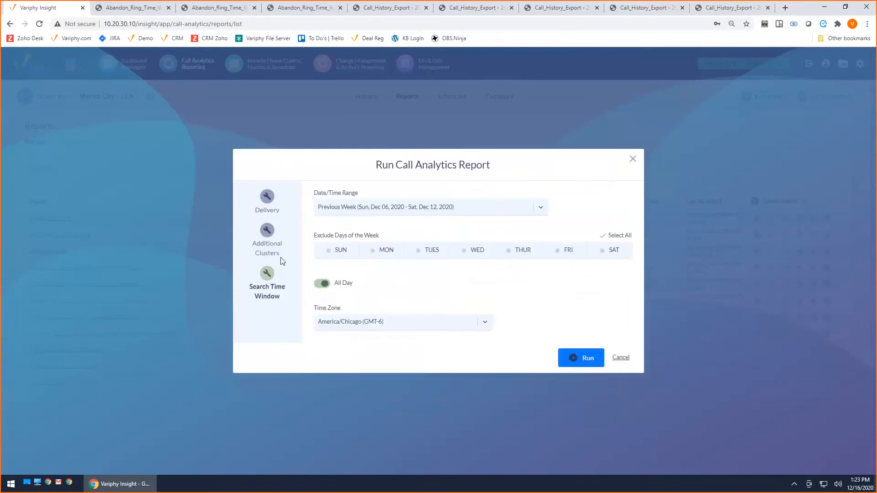
pyautogui.click(571, 366)
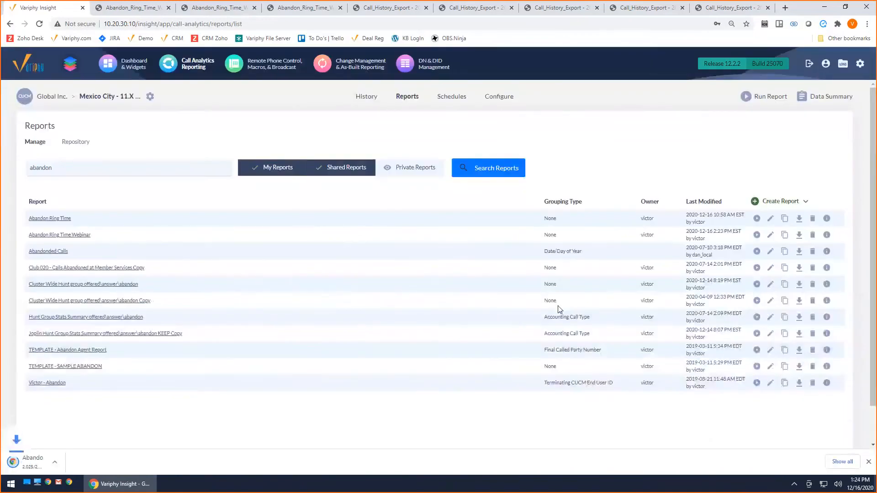
# Step: Open the downloaded report and compare the total call counts of the search sets in the Search Criteria Summary
pyautogui.click(32, 462)
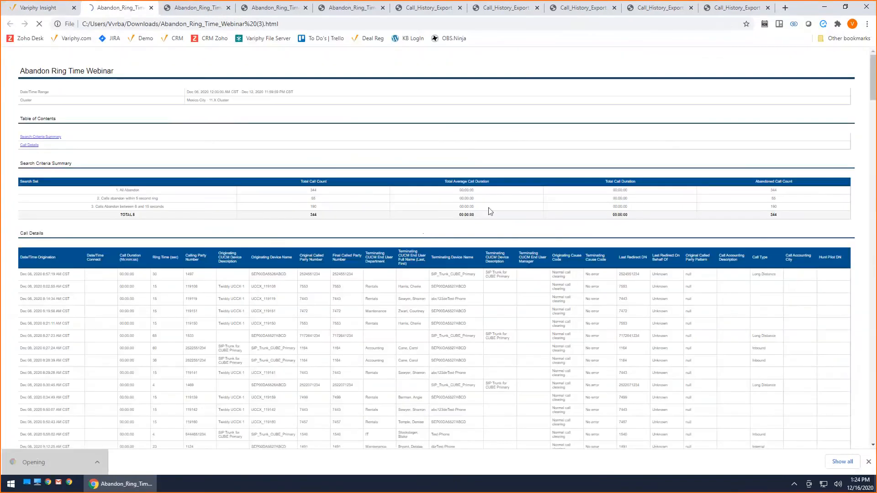
pyautogui.moveTo(327, 191); pyautogui.dragTo(307, 199)
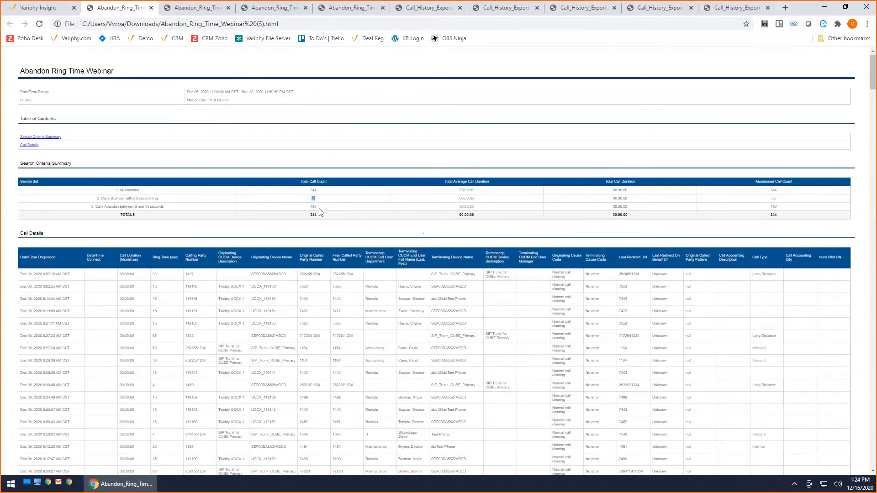
pyautogui.doubleClick(311, 206)
# Step: Open the Cluster Wide Hunt group offered\answer\abandon report at 150% zoom and examine the criteria of the two answered-call search sets
pyautogui.click(47, 9)
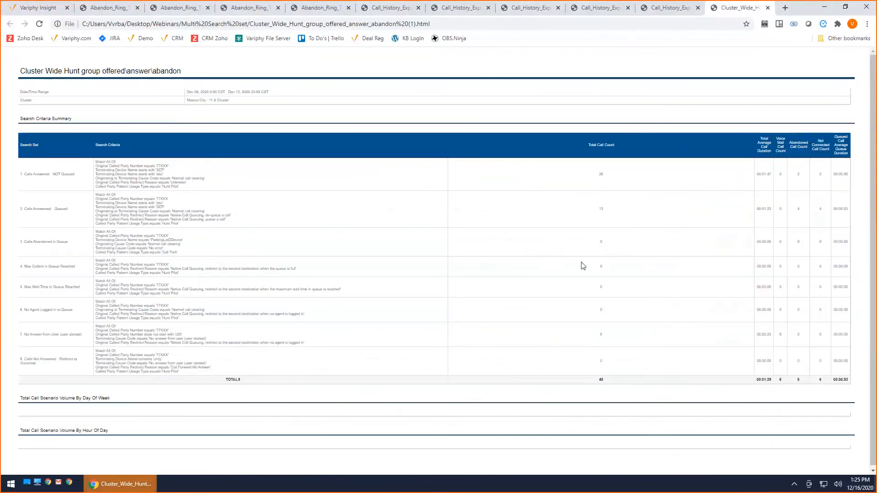
pyautogui.hotkey('ctrl', '+')
pyautogui.hotkey('ctrl', '+')
pyautogui.hotkey('ctrl', '+')
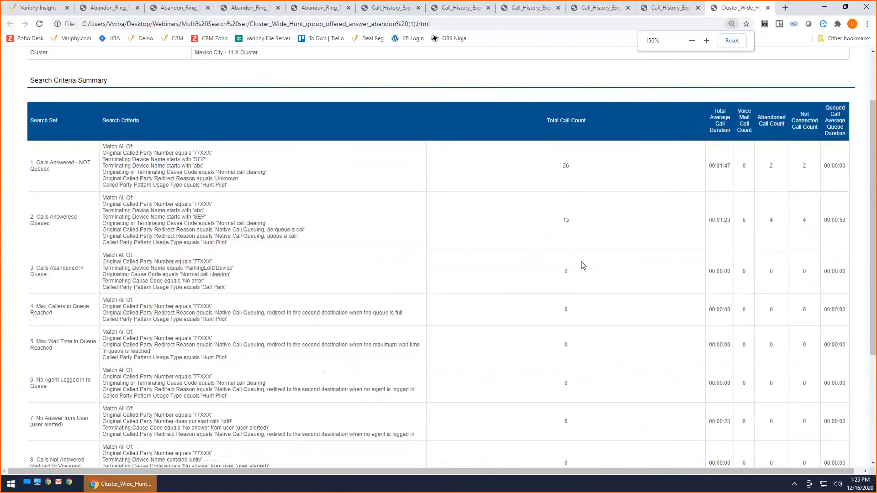
pyautogui.scroll(-2, 555, 253)
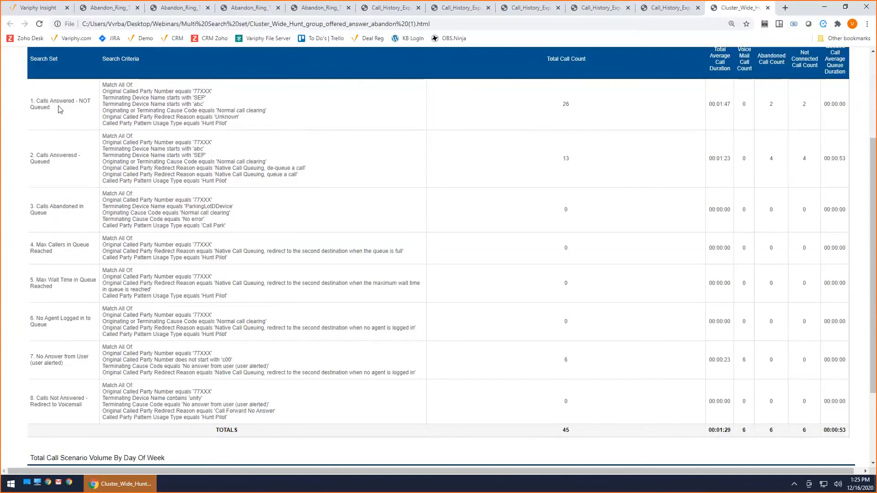
pyautogui.moveTo(214, 94); pyautogui.dragTo(103, 97)
pyautogui.moveTo(263, 112); pyautogui.dragTo(101, 111)
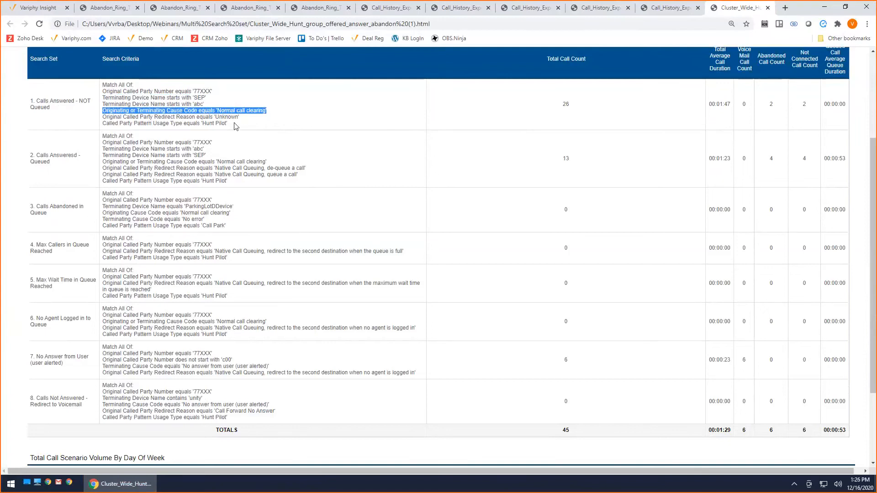
pyautogui.moveTo(231, 124); pyautogui.dragTo(106, 118)
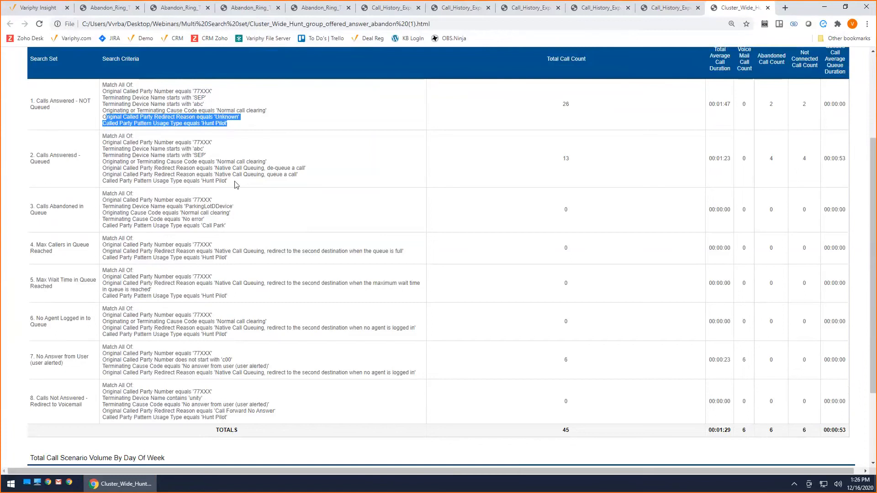
pyautogui.moveTo(298, 175); pyautogui.dragTo(109, 168)
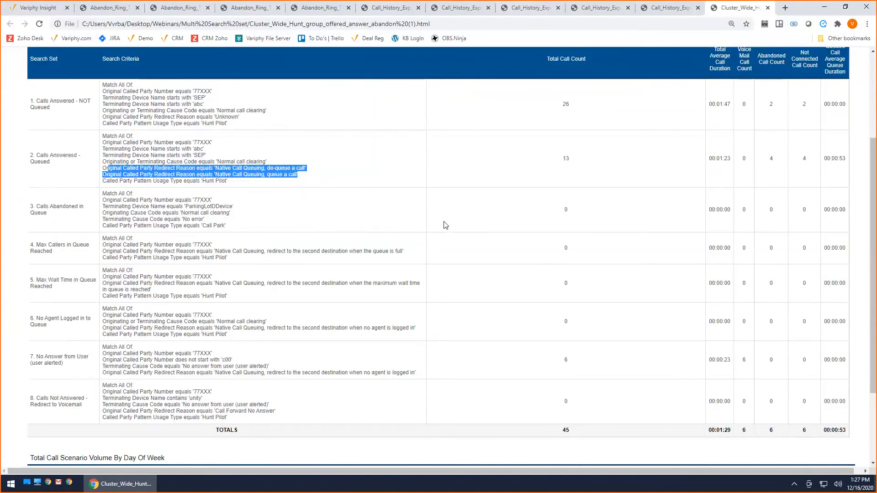
# Step: Examine the redirect reason criteria of the Max Callers in Queue Reached and No Agent Logged in to Queue search sets
pyautogui.moveTo(60, 255); pyautogui.dragTo(30, 246)
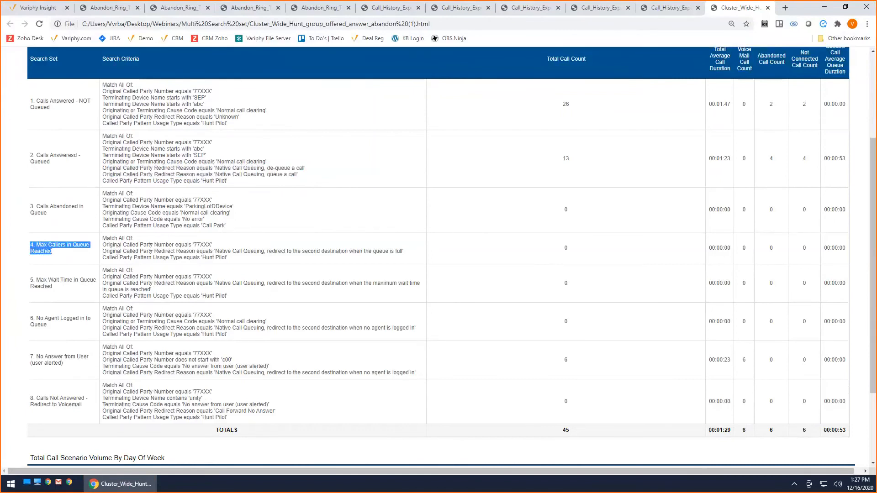
pyautogui.moveTo(215, 252); pyautogui.dragTo(412, 254)
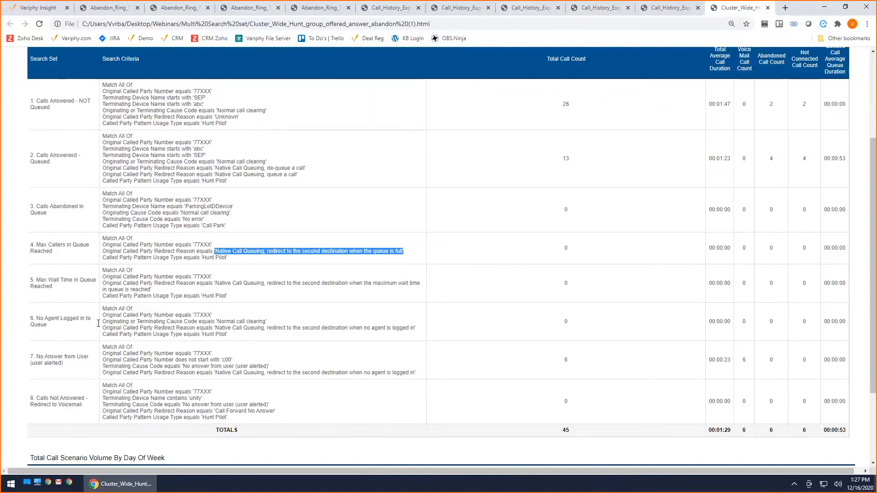
pyautogui.tripleClick(268, 329)
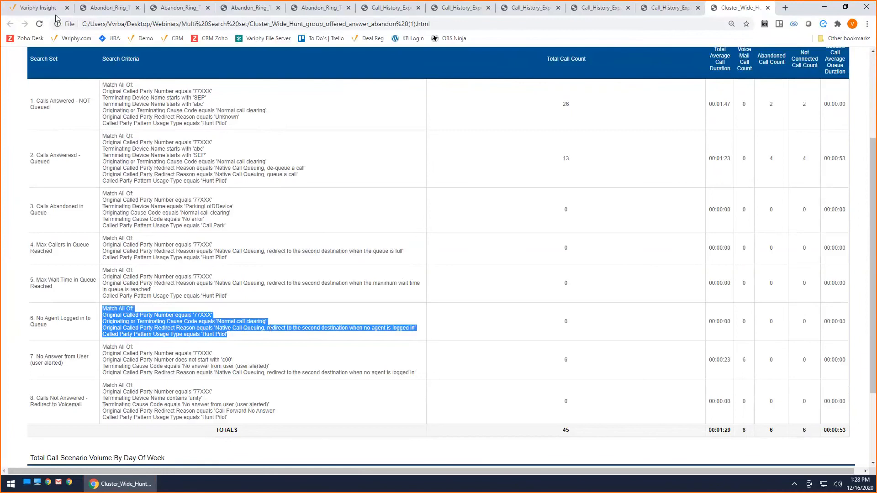
# Step: Return to the Variphy Insight call history search and expand its settings to check the Match All Search Criteria option
pyautogui.click(40, 8)
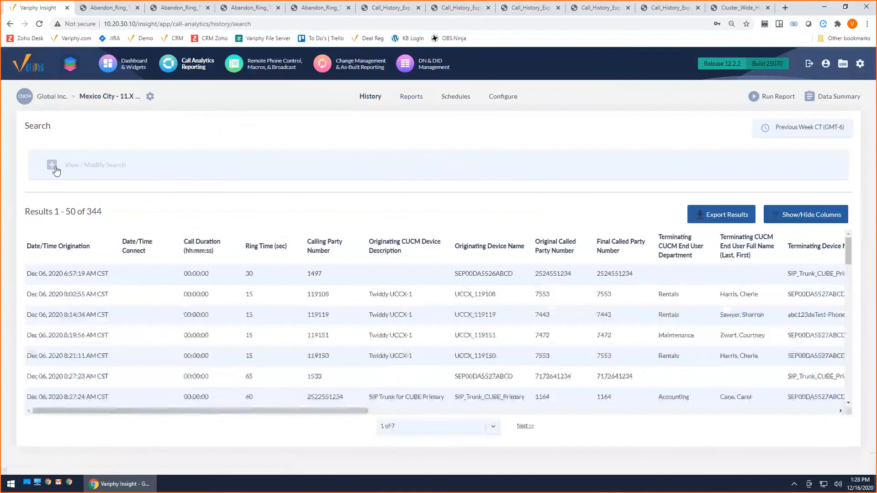
pyautogui.click(54, 166)
pyautogui.moveTo(113, 161); pyautogui.dragTo(48, 163)
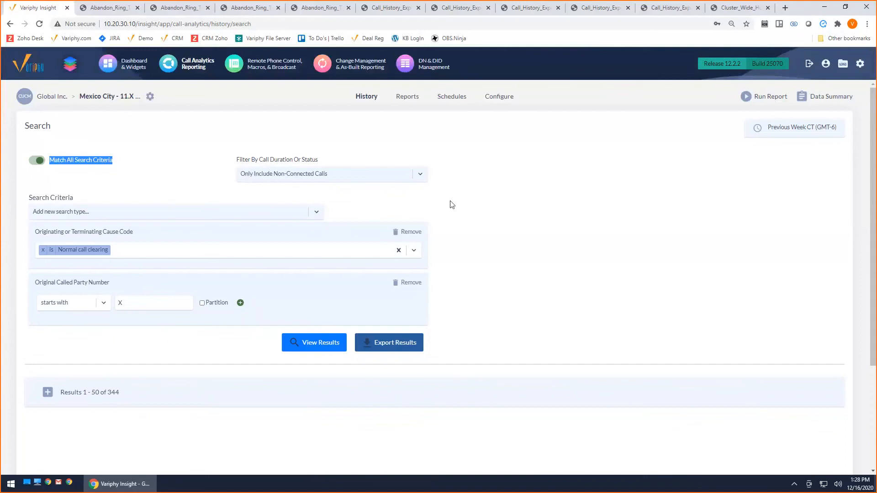
# Step: Remove the Original Called Party Number and Originating or Terminating Cause Code criteria from the history search, and look at the available search types
pyautogui.click(408, 283)
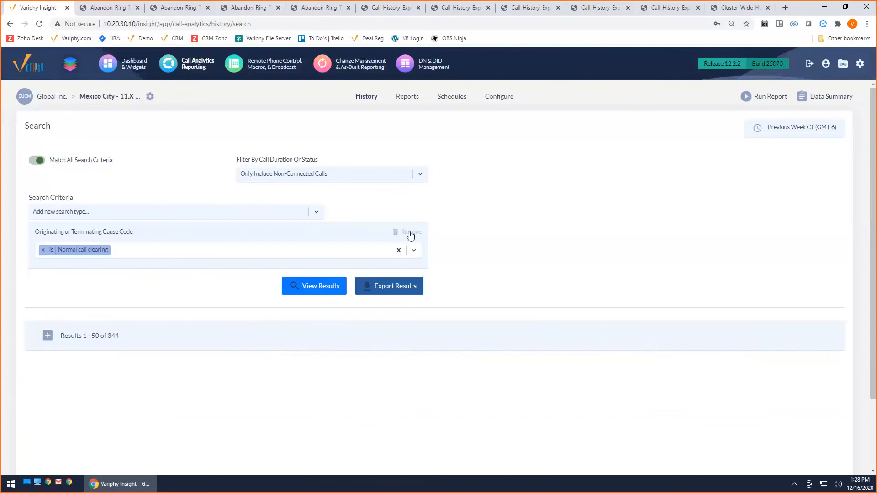
pyautogui.click(411, 233)
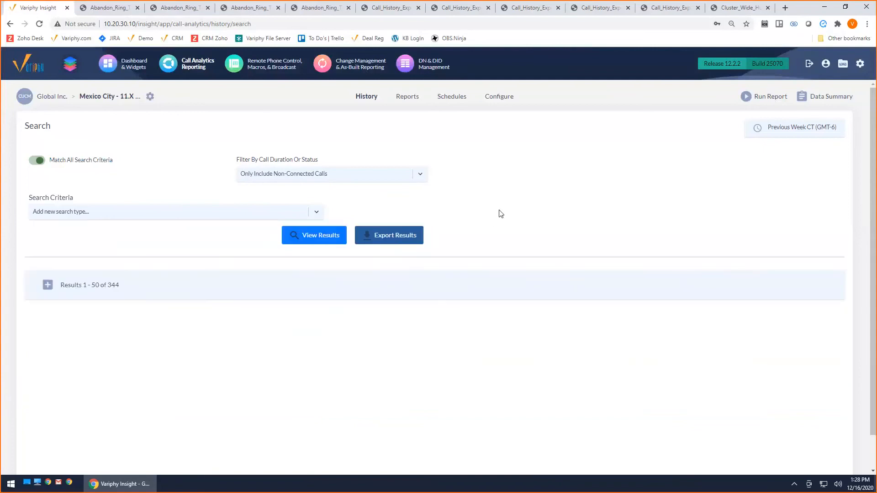
pyautogui.click(316, 212)
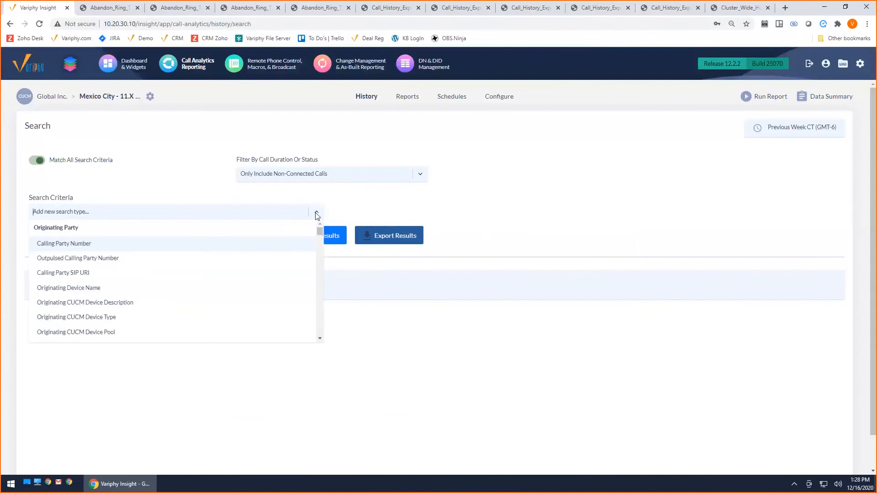
pyautogui.click(378, 207)
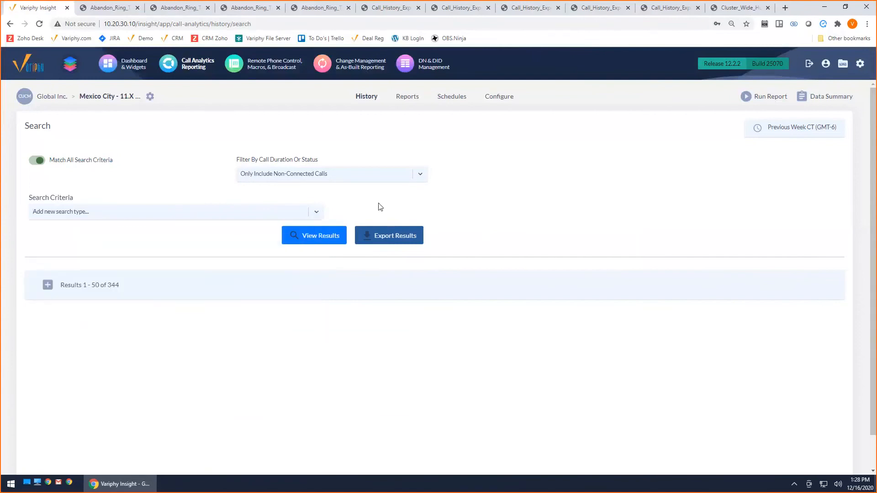
# Step: Open the Abandon Ring Time Webinar report for editing and show its search sets
pyautogui.click(408, 97)
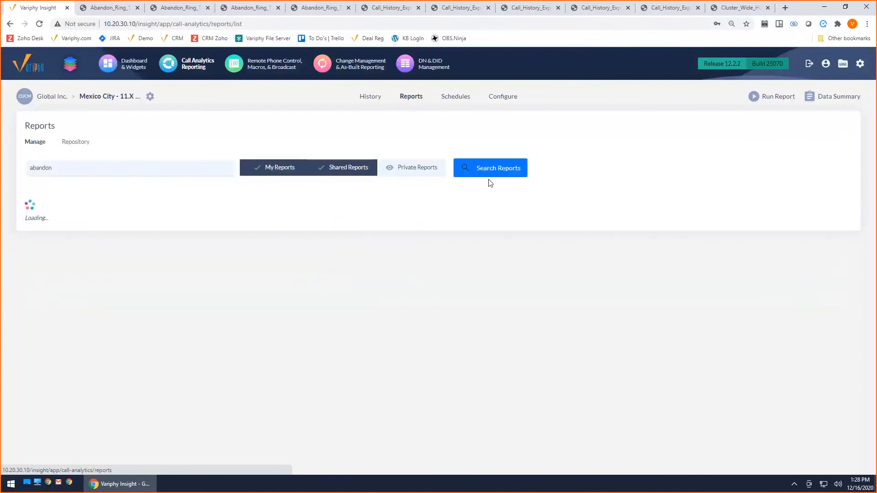
pyautogui.click(76, 236)
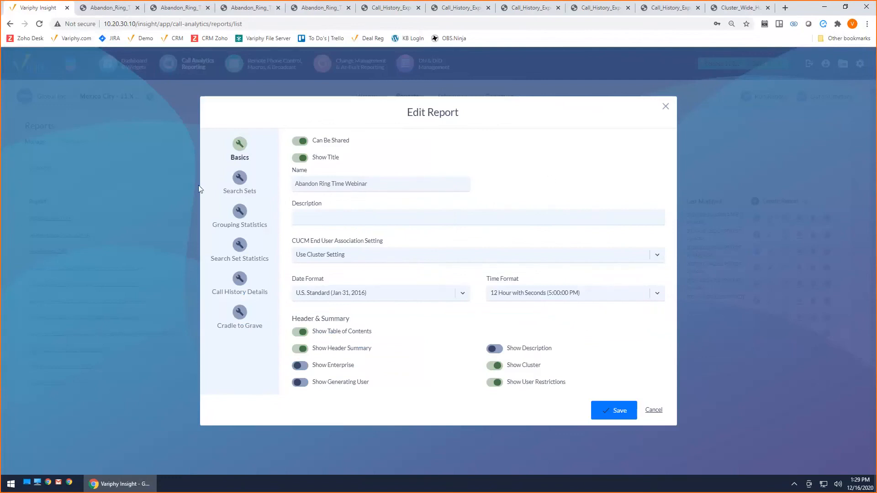
pyautogui.click(240, 180)
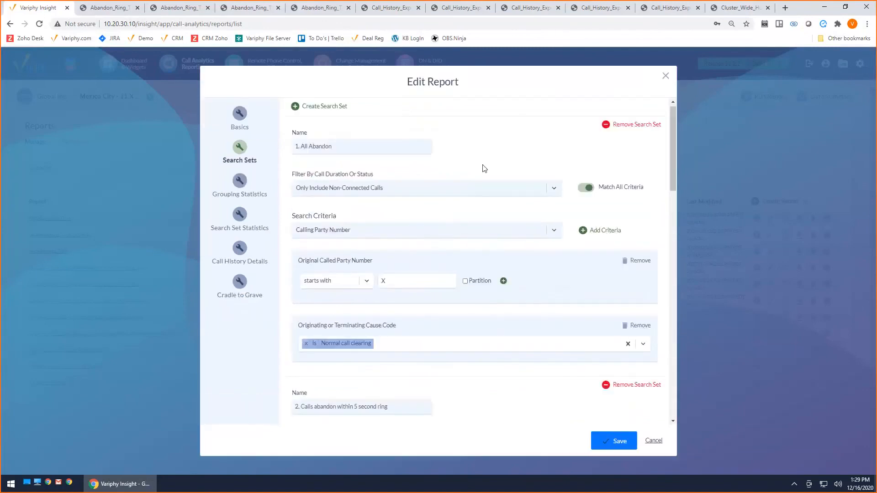
# Step: Remove the ring-duration search sets from the report, including "3. Calls Abandon between 6 and 15 seconds", keeping only "1. All Abandon"
pyautogui.scroll(-1, 500, 214)
pyautogui.scroll(1, 507, 228)
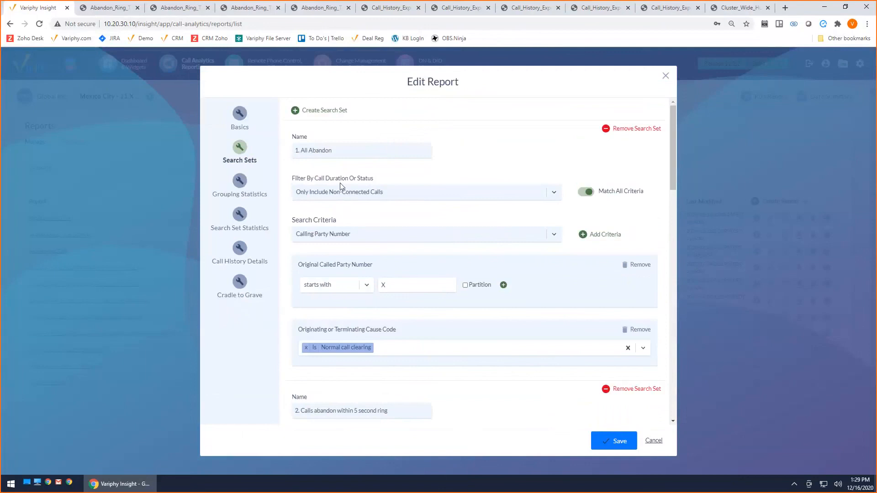
pyautogui.tripleClick(312, 152)
pyautogui.scroll(-2, 445, 203)
pyautogui.scroll(-1, 454, 229)
pyautogui.scroll(3, 456, 229)
pyautogui.scroll(-2, 466, 178)
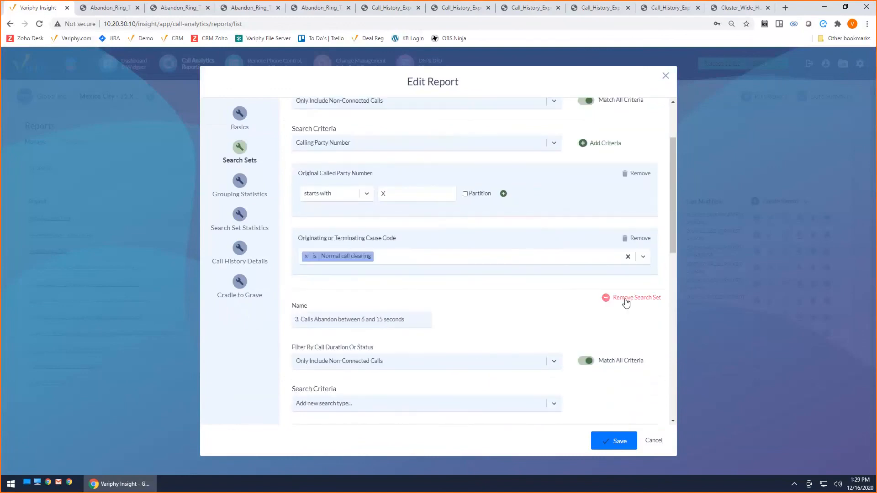
pyautogui.click(629, 301)
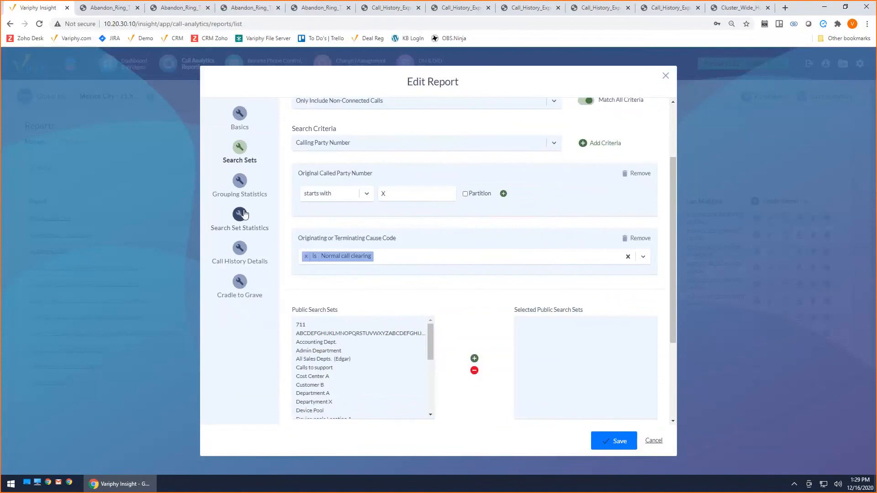
# Step: Create a search set named "2. Calls to Voicemail" and show the report's grouping statistics settings
pyautogui.scroll(2, 374, 290)
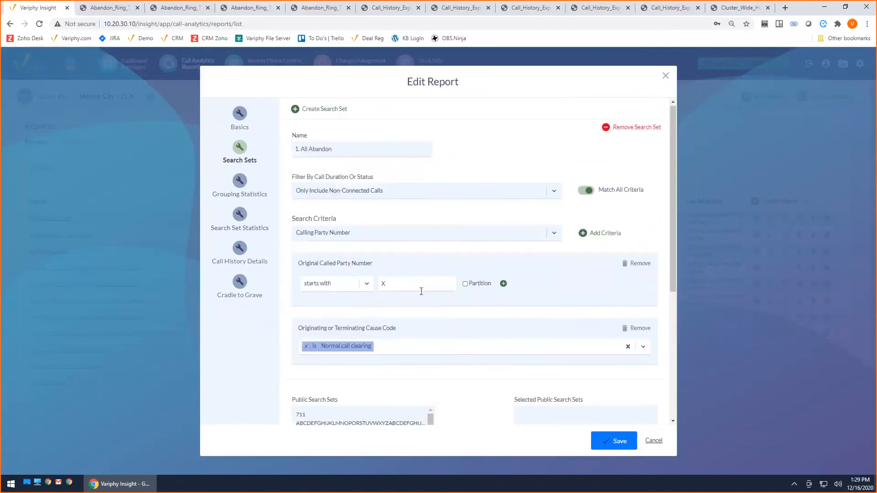
pyautogui.click(325, 110)
pyautogui.click(337, 151)
pyautogui.write('2. Calls ')
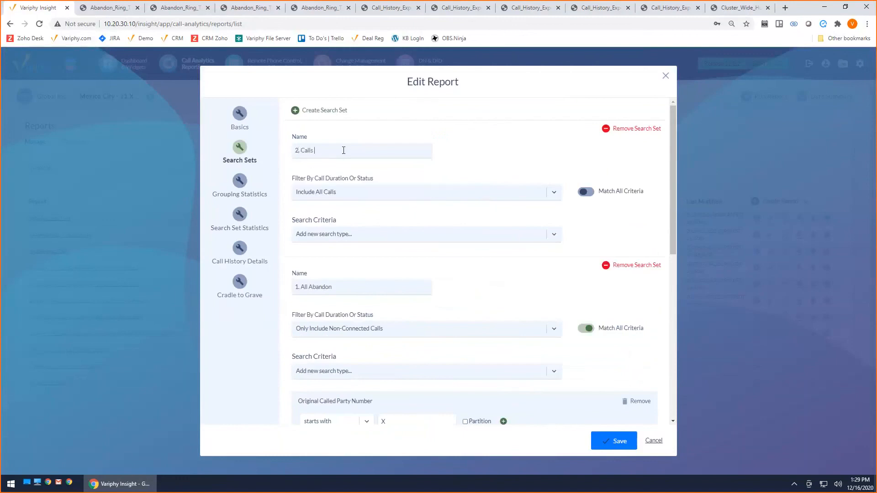
pyautogui.write('to Voicemail')
pyautogui.click(239, 181)
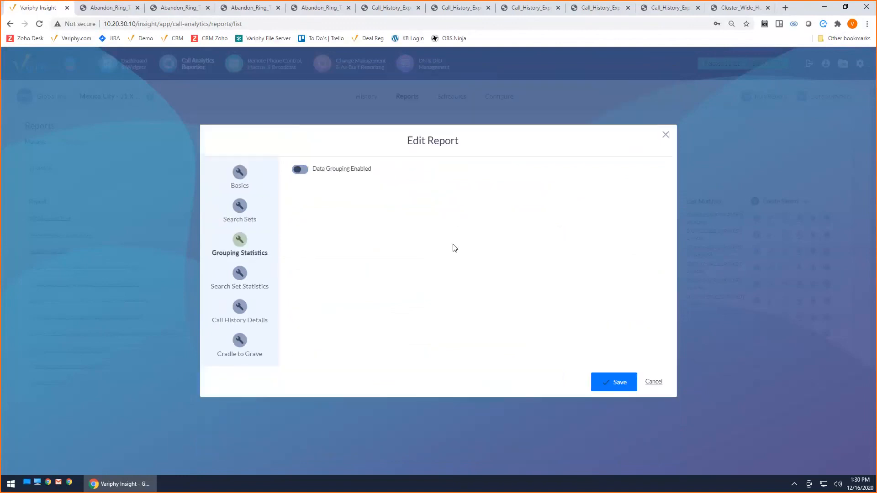